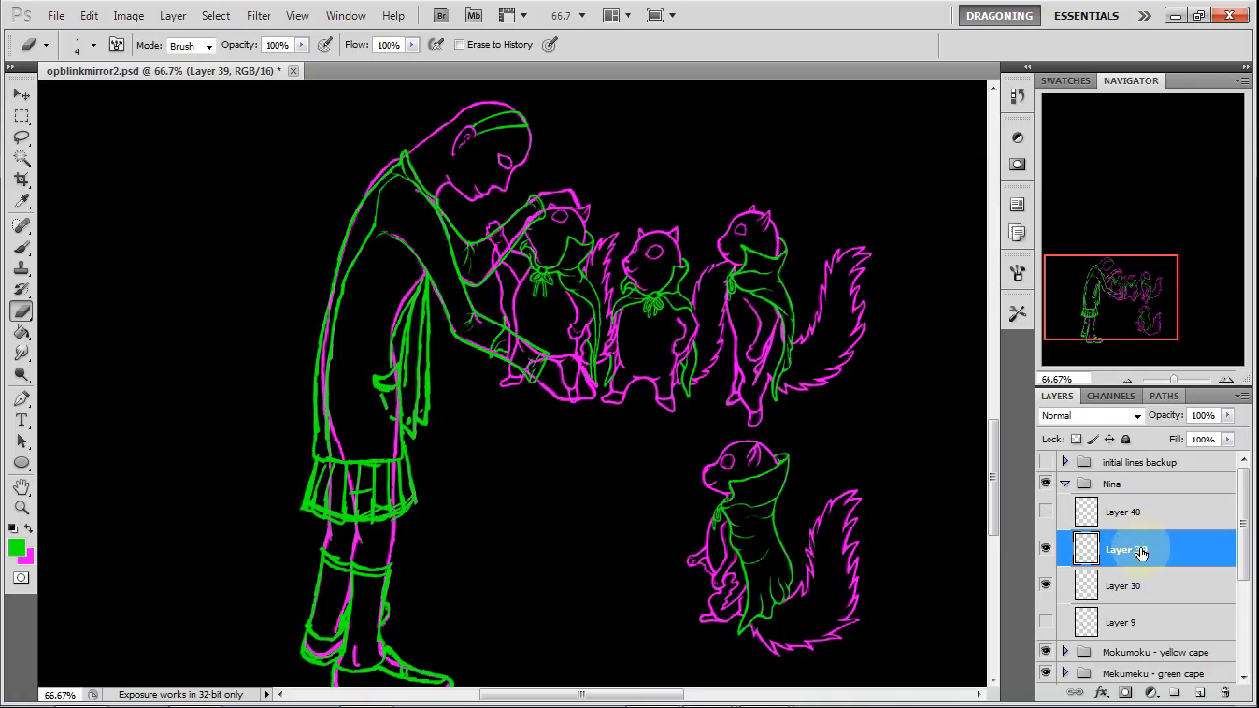
Step: Zoom in to 400% on the standing figure and erase excess thickness from the green coat lines around the waist
left_click(1227, 379)
left_click(1226, 379)
left_click_drag(1135, 309, 1100, 284)
left_click_drag(1183, 379, 1189, 379)
mouse_move(575, 539)
left_mouse_down()
mouse_move(506, 588)
mouse_move(509, 566)
mouse_move(501, 582)
mouse_move(524, 533)
mouse_move(504, 535)
mouse_move(499, 547)
mouse_move(552, 515)
mouse_move(520, 534)
mouse_move(541, 512)
mouse_move(567, 391)
mouse_move(562, 448)
mouse_move(581, 262)
mouse_move(581, 313)
mouse_move(581, 256)
mouse_move(570, 315)
mouse_move(574, 187)
mouse_move(570, 339)
mouse_move(535, 243)
mouse_move(493, 612)
mouse_move(492, 594)
mouse_move(424, 532)
mouse_move(437, 565)
mouse_move(428, 542)
mouse_move(449, 566)
mouse_move(458, 558)
mouse_move(449, 566)
mouse_move(431, 542)
mouse_move(436, 523)
mouse_move(433, 555)
mouse_move(455, 524)
left_mouse_up()
left_click_drag(1097, 304, 1097, 298)
mouse_move(437, 592)
left_mouse_down()
mouse_move(420, 634)
mouse_move(411, 605)
mouse_move(428, 546)
mouse_move(438, 552)
mouse_move(423, 585)
mouse_move(430, 460)
mouse_move(438, 526)
mouse_move(431, 491)
mouse_move(426, 551)
mouse_move(421, 487)
mouse_move(433, 421)
mouse_move(433, 464)
mouse_move(441, 451)
mouse_move(447, 362)
mouse_move(431, 463)
mouse_move(438, 313)
mouse_move(457, 247)
mouse_move(438, 313)
mouse_move(464, 217)
mouse_move(457, 251)
mouse_move(480, 198)
mouse_move(455, 254)
mouse_move(492, 186)
mouse_move(473, 207)
mouse_move(415, 192)
mouse_move(421, 229)
mouse_move(451, 207)
mouse_move(456, 149)
mouse_move(352, 376)
mouse_move(393, 254)
mouse_move(386, 293)
mouse_move(463, 127)
mouse_move(427, 211)
mouse_move(436, 190)
mouse_move(421, 187)
mouse_move(357, 286)
mouse_move(373, 365)
mouse_move(352, 408)
mouse_move(354, 357)
mouse_move(348, 407)
mouse_move(367, 492)
mouse_move(343, 528)
mouse_move(329, 400)
mouse_move(328, 492)
mouse_move(351, 444)
mouse_move(346, 536)
left_mouse_up()
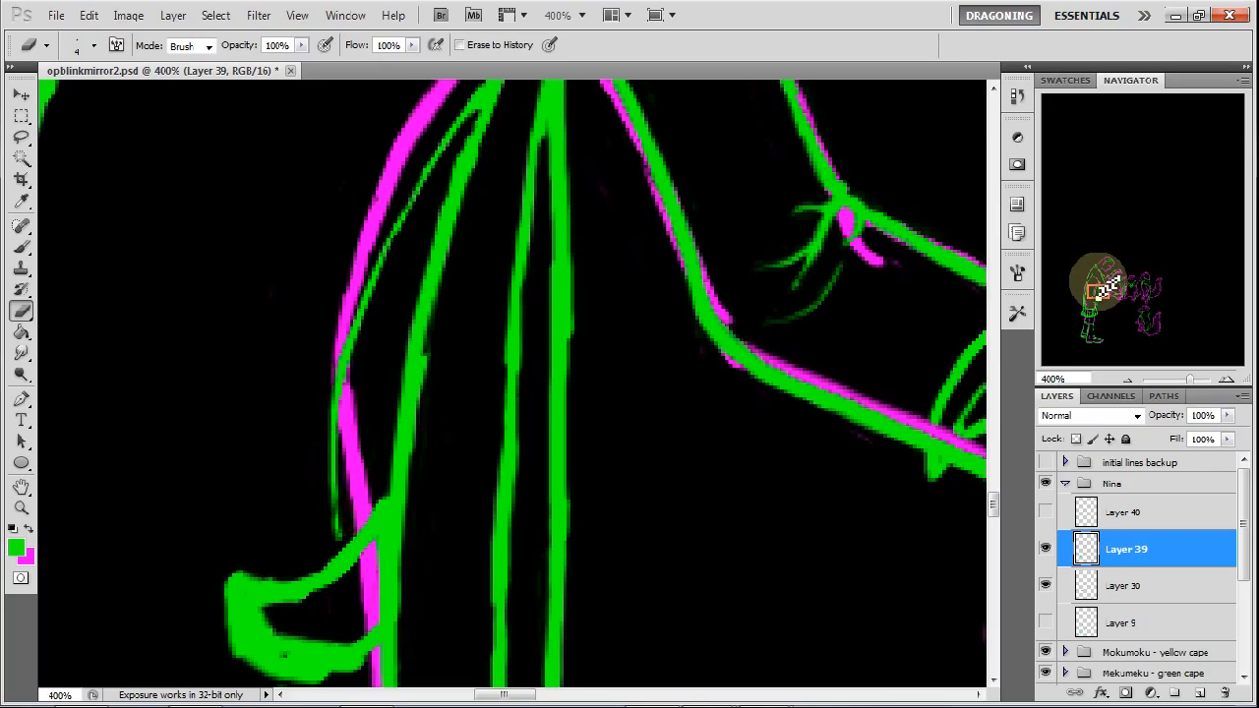
Step: Thin the green outline of the small flap on the coat's front with the Eraser, clearing the thick fill inside it
left_click_drag(1108, 286, 1095, 299)
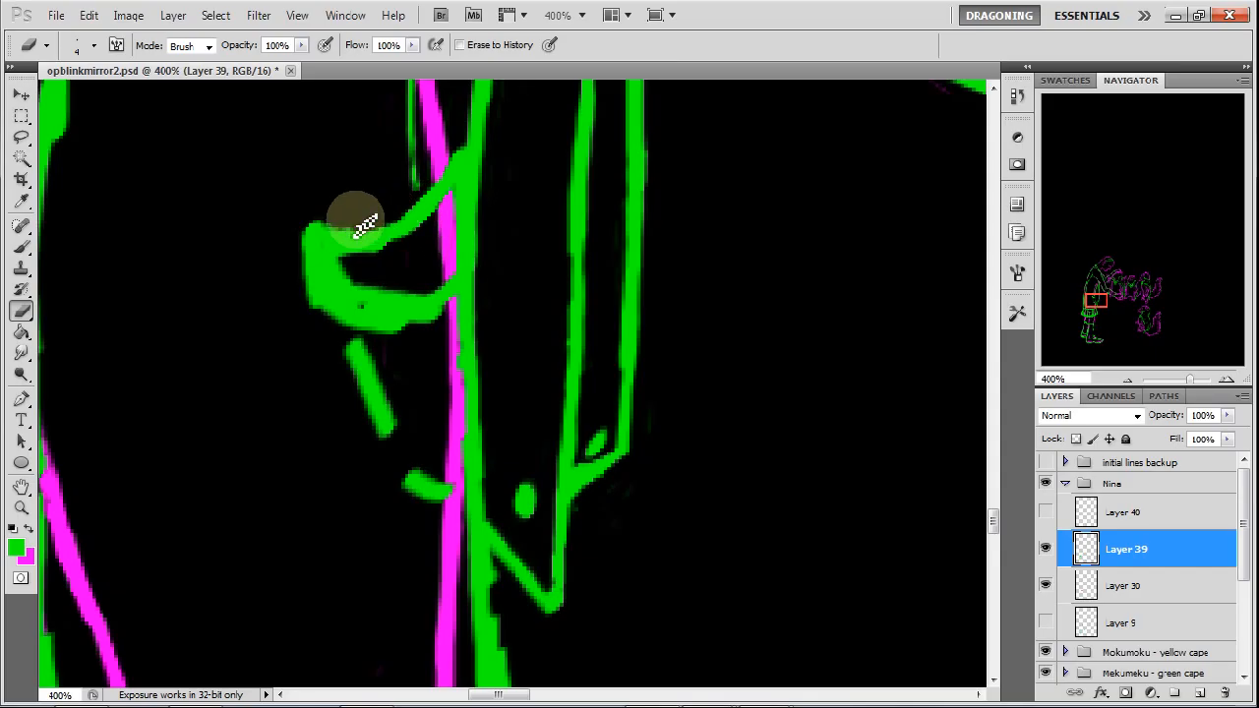
mouse_move(312, 221)
left_mouse_down()
mouse_move(361, 215)
mouse_move(304, 228)
mouse_move(393, 223)
mouse_move(372, 228)
mouse_move(409, 211)
mouse_move(465, 162)
left_mouse_up()
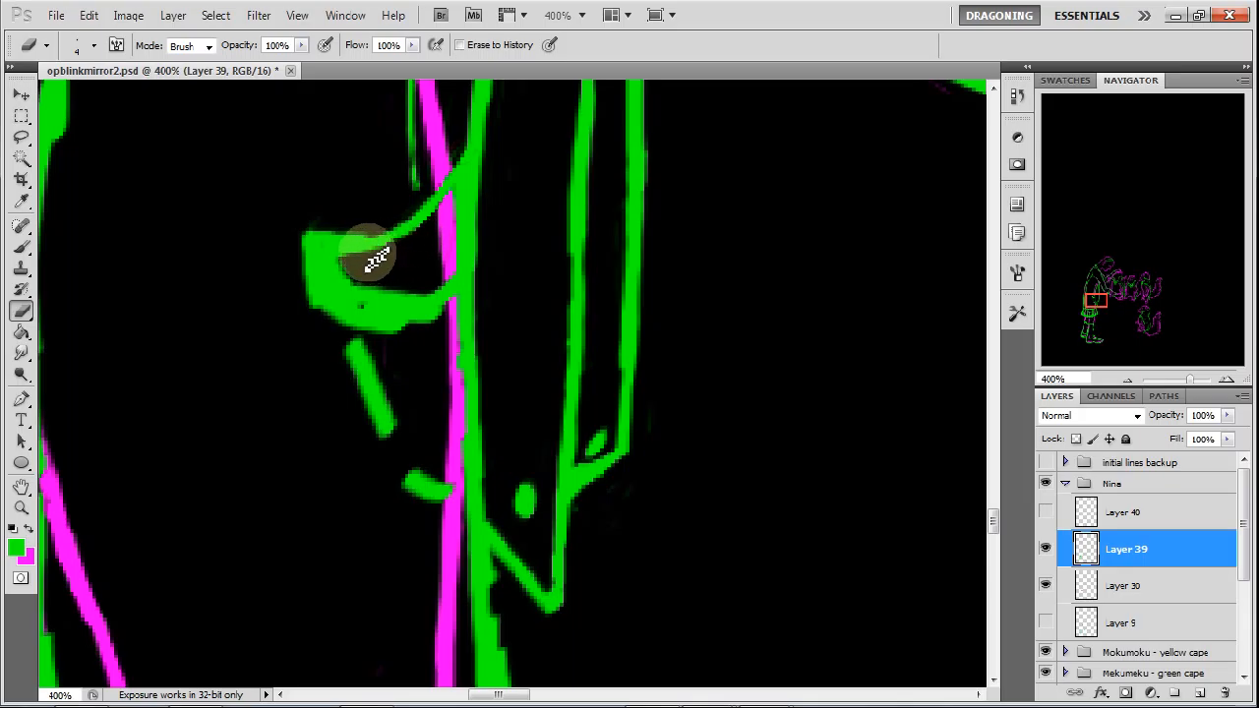
mouse_move(333, 259)
left_mouse_down()
mouse_move(328, 273)
mouse_move(357, 295)
left_mouse_up()
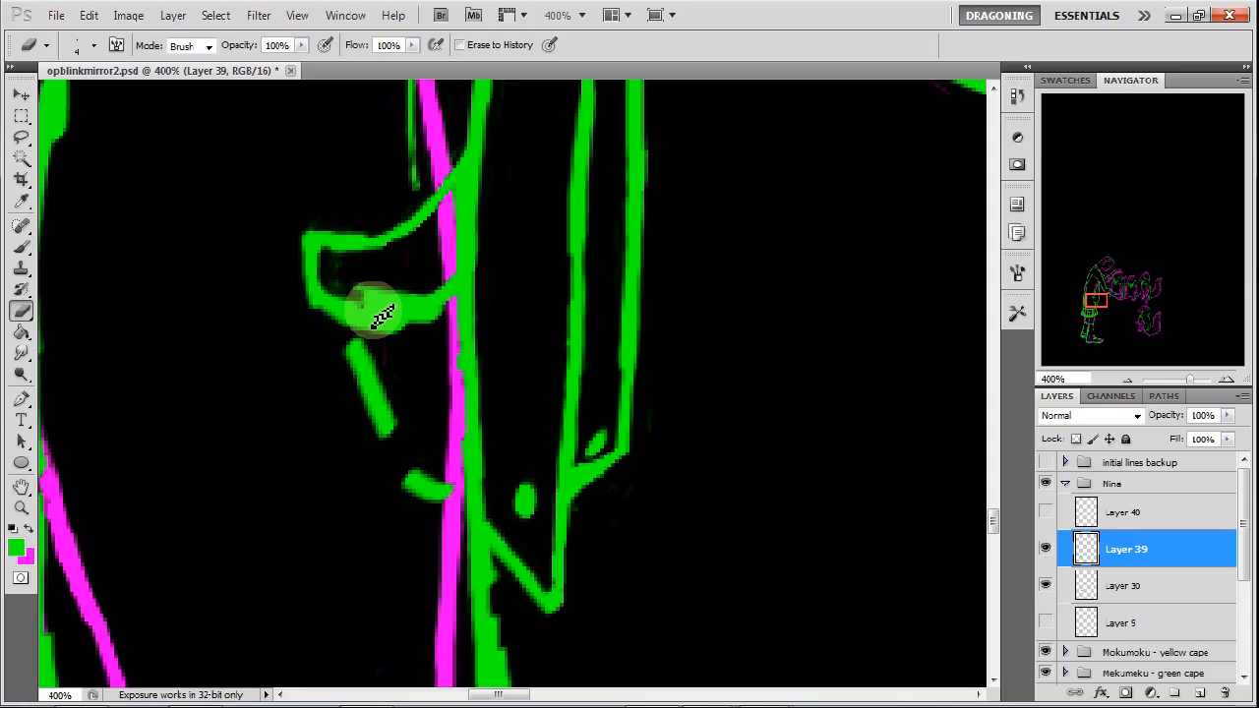
mouse_move(340, 260)
left_mouse_down()
mouse_move(332, 253)
mouse_move(370, 256)
left_mouse_up()
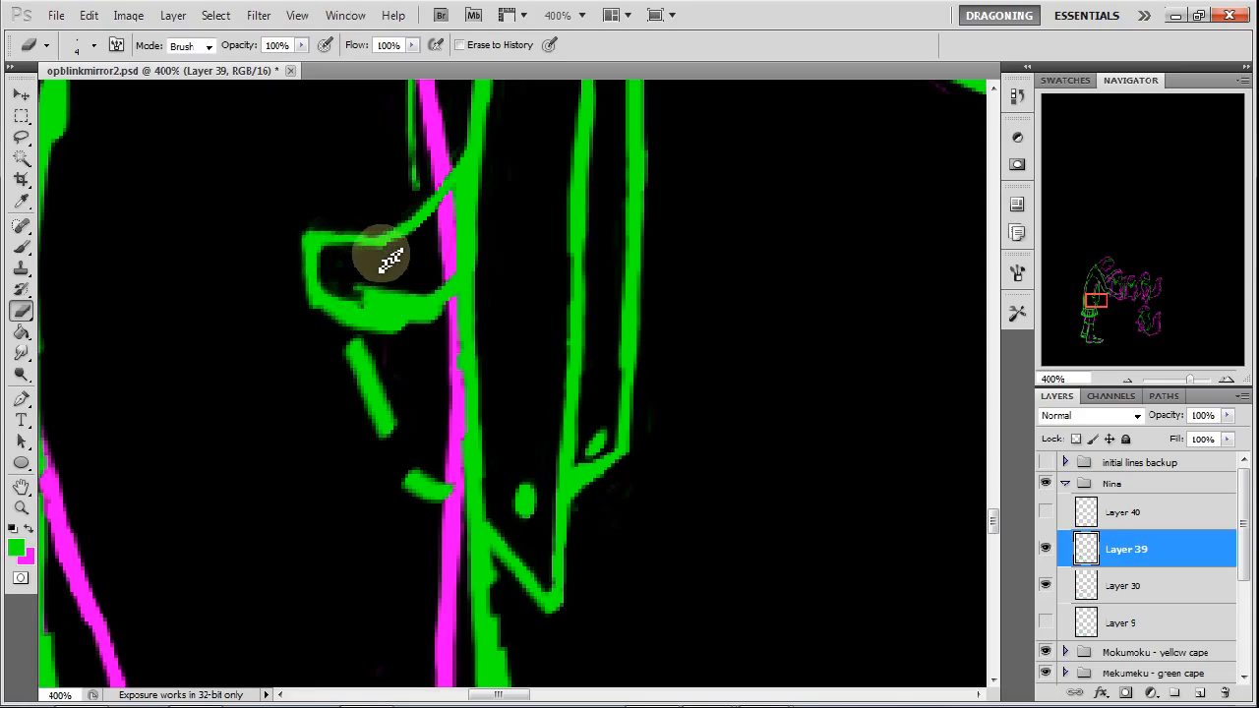
mouse_move(334, 277)
left_mouse_down()
mouse_move(396, 295)
mouse_move(367, 275)
mouse_move(372, 292)
mouse_move(363, 285)
mouse_move(464, 252)
mouse_move(442, 273)
mouse_move(373, 290)
mouse_move(341, 282)
mouse_move(378, 294)
mouse_move(335, 267)
mouse_move(326, 287)
mouse_move(403, 313)
mouse_move(449, 281)
mouse_move(385, 298)
mouse_move(419, 285)
left_mouse_up()
left_click_drag(448, 224, 423, 243)
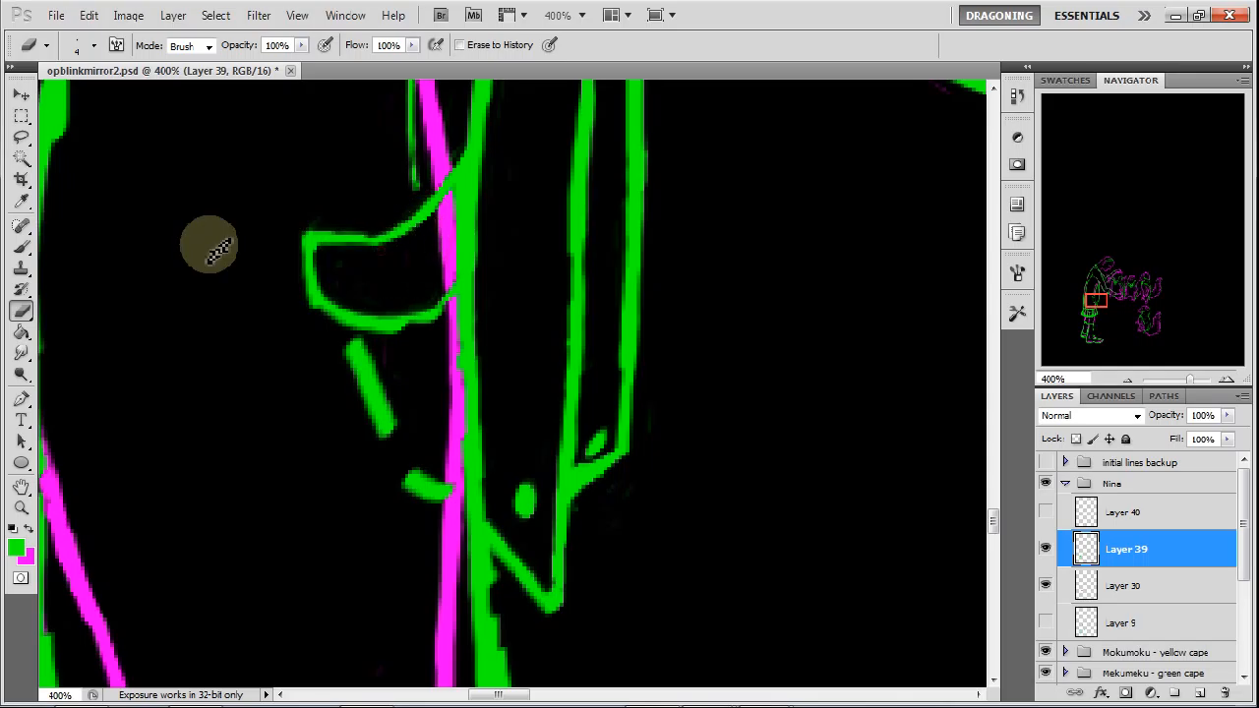
Step: Repaint the upper and lower edges of the coat's small flap as smooth green curves with the Brush
left_click(22, 246)
mouse_move(354, 241)
left_mouse_down()
mouse_move(343, 230)
mouse_move(388, 236)
left_mouse_up()
key("e")
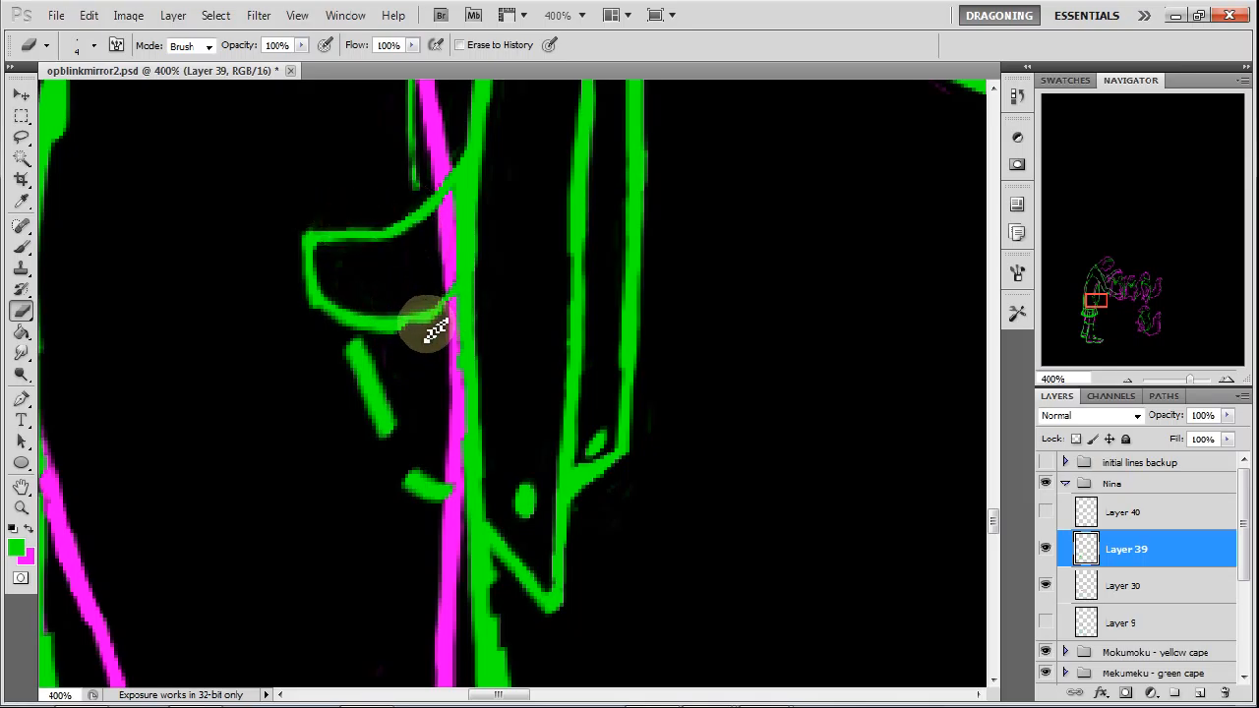
left_click(24, 251)
left_click_drag(317, 297, 458, 291)
Step: Erase the flap's lower edge, the adjoining coat line and the two short strokes below the flap down to thin lines
left_click(23, 309)
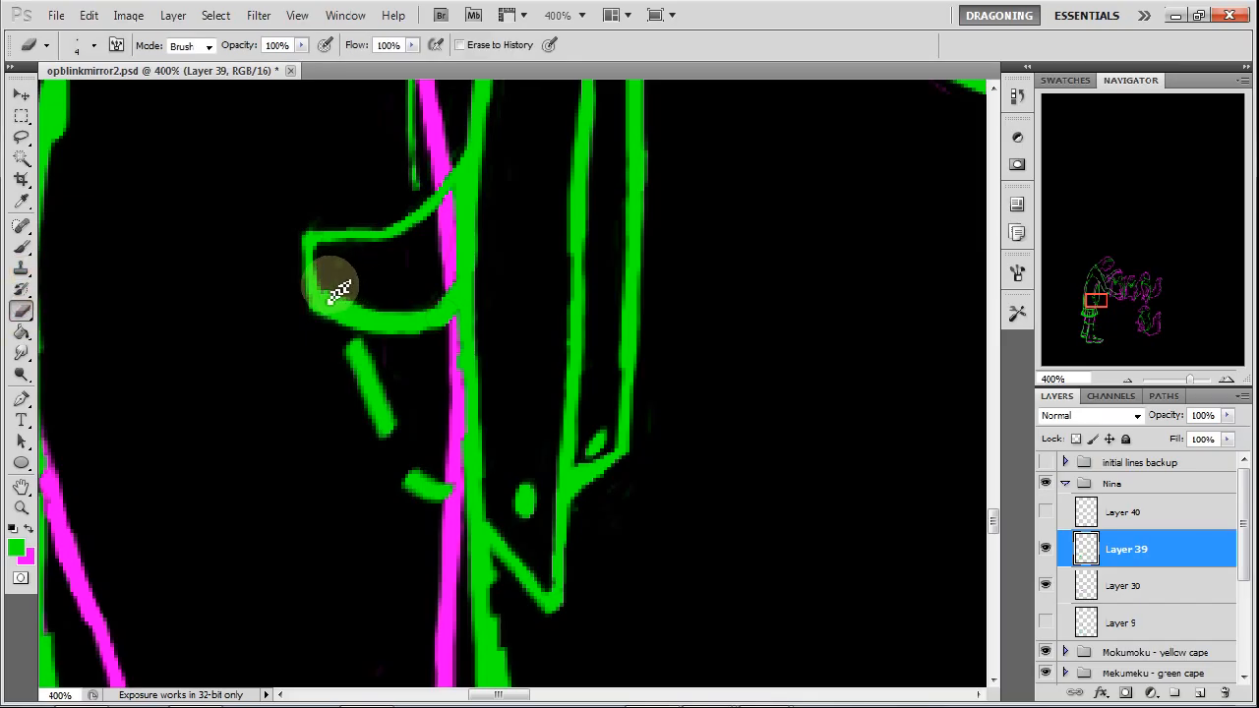
mouse_move(339, 294)
left_mouse_down()
mouse_move(338, 281)
mouse_move(394, 315)
mouse_move(405, 291)
mouse_move(383, 304)
mouse_move(442, 309)
mouse_move(456, 281)
mouse_move(442, 304)
mouse_move(460, 301)
mouse_move(453, 268)
left_mouse_up()
left_click_drag(464, 201, 462, 292)
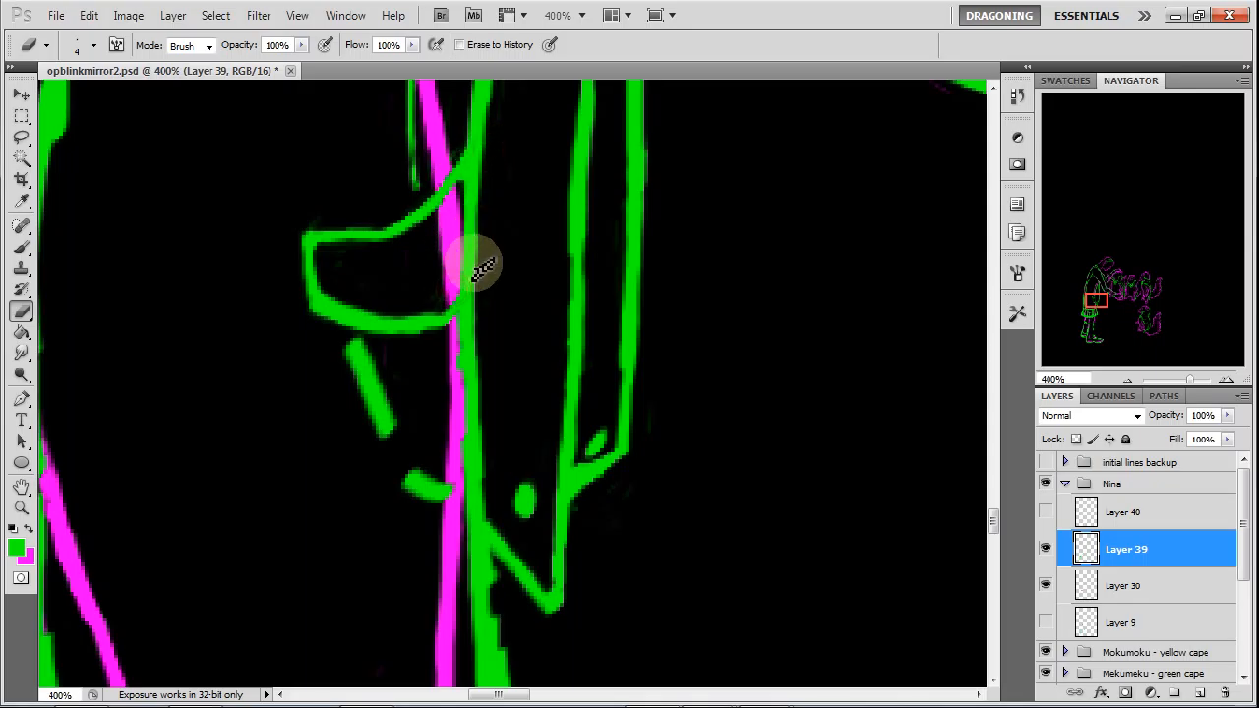
mouse_move(401, 310)
left_mouse_down()
mouse_move(380, 332)
mouse_move(422, 340)
left_mouse_up()
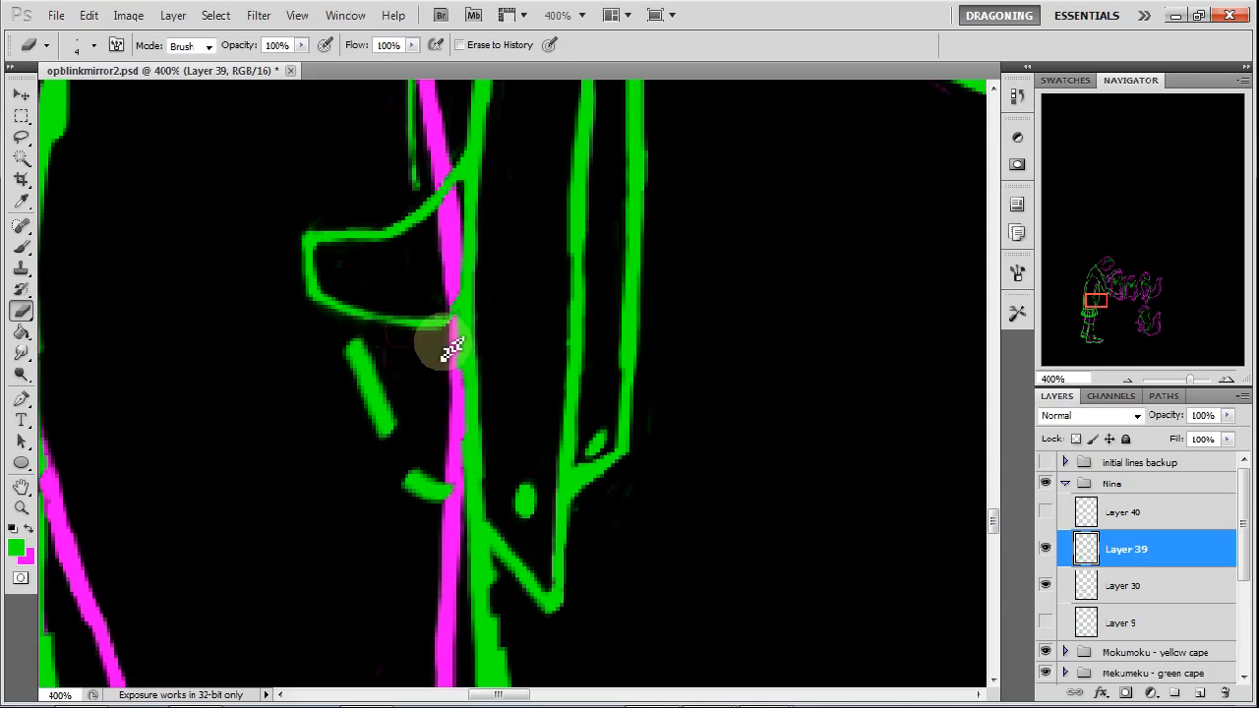
mouse_move(374, 304)
left_mouse_down()
mouse_move(382, 356)
mouse_move(358, 338)
mouse_move(385, 389)
mouse_move(351, 329)
mouse_move(392, 432)
mouse_move(357, 345)
mouse_move(409, 410)
mouse_move(344, 331)
mouse_move(382, 422)
mouse_move(434, 480)
mouse_move(406, 467)
mouse_move(434, 481)
mouse_move(401, 468)
mouse_move(448, 484)
mouse_move(406, 471)
mouse_move(435, 483)
left_mouse_up()
Step: Thin the long green lines, lower corner and small dot of the narrow hanging strip in front of the coat with the Eraser
scroll(591, 575, "up", 3)
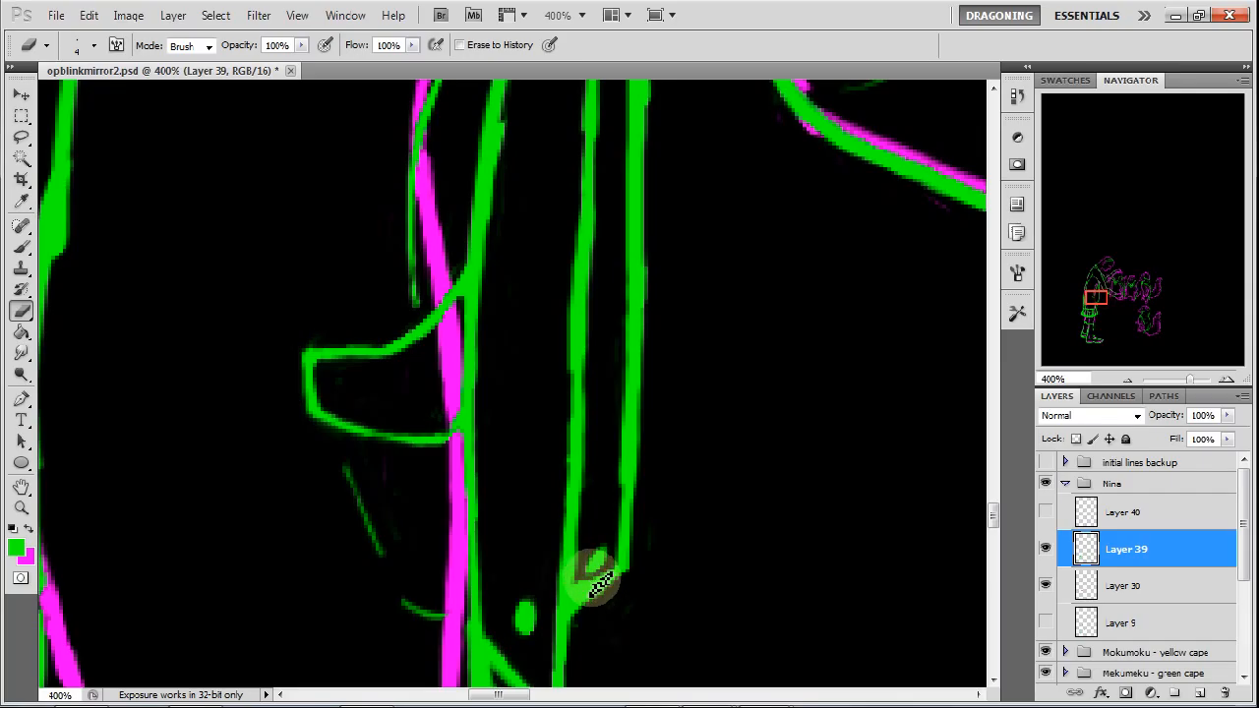
left_click_drag(597, 553, 610, 571)
mouse_move(612, 470)
left_mouse_down()
mouse_move(610, 394)
mouse_move(628, 440)
mouse_move(617, 434)
mouse_move(578, 590)
mouse_move(654, 518)
left_mouse_up()
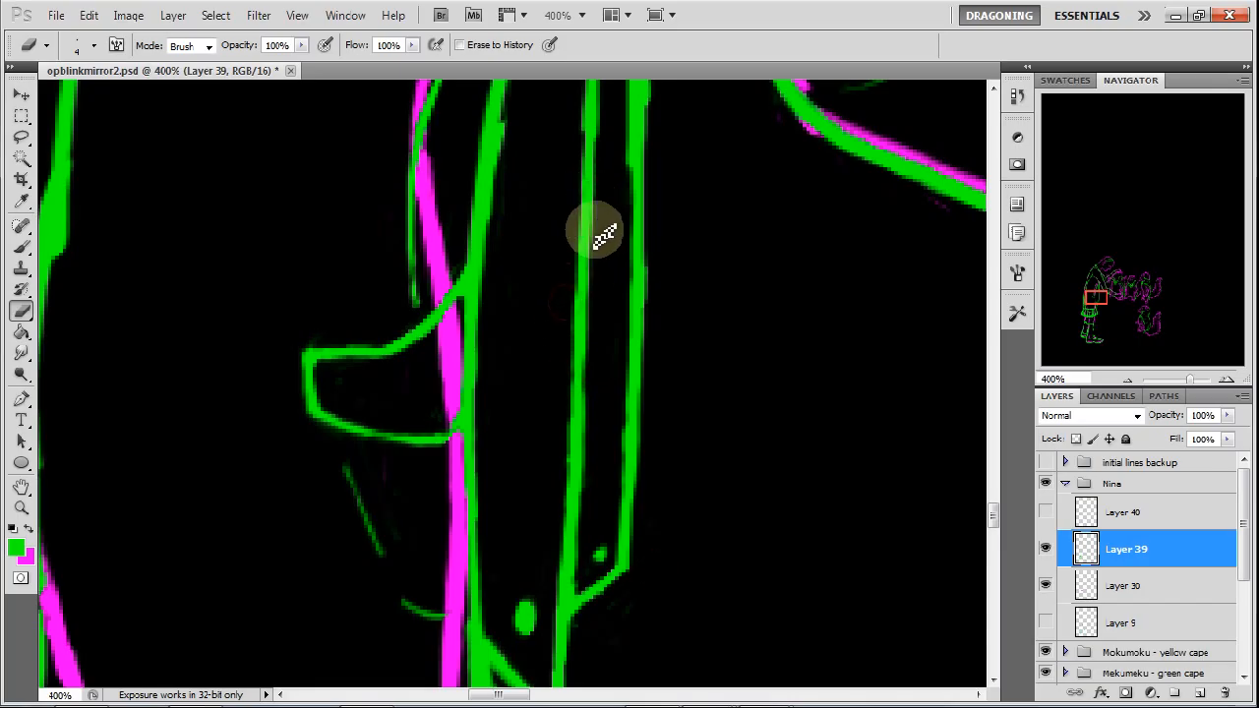
left_click_drag(622, 91, 427, 402)
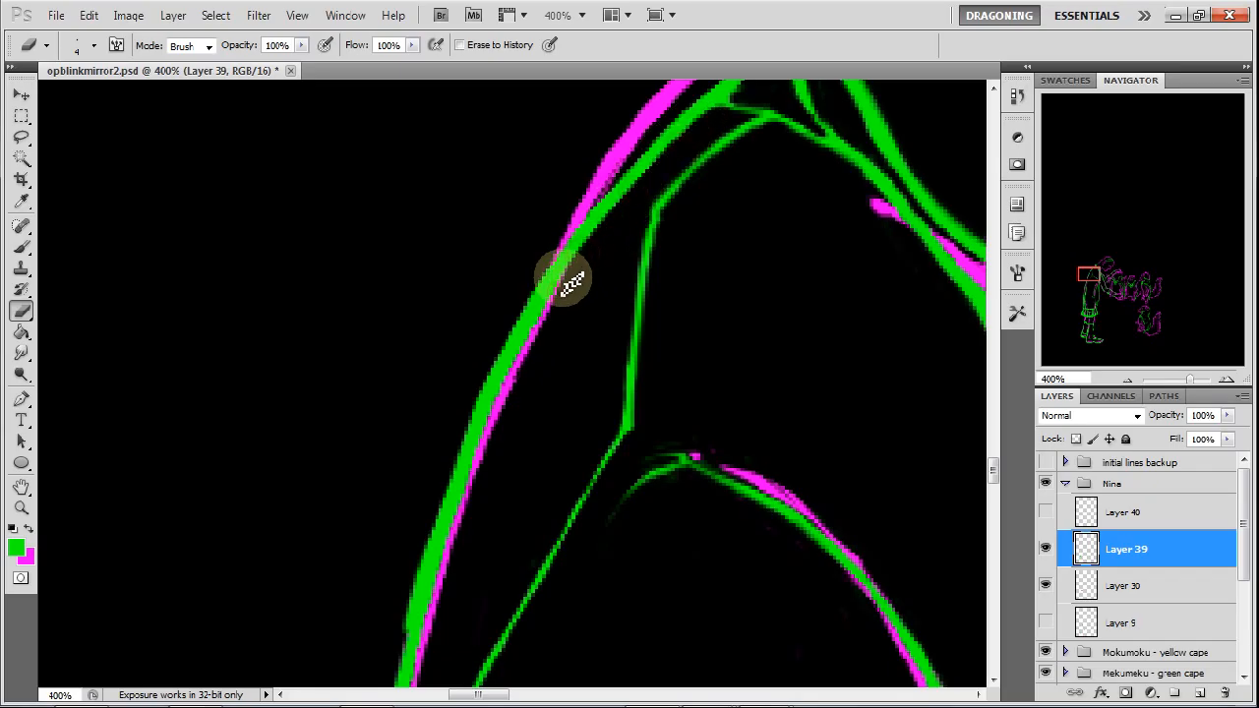
Step: Erase the excess thickness of the green outline along the figure's shoulder and upper back
mouse_move(653, 143)
left_mouse_down()
mouse_move(612, 181)
mouse_move(583, 211)
left_mouse_up()
left_click_drag(1097, 277, 1089, 270)
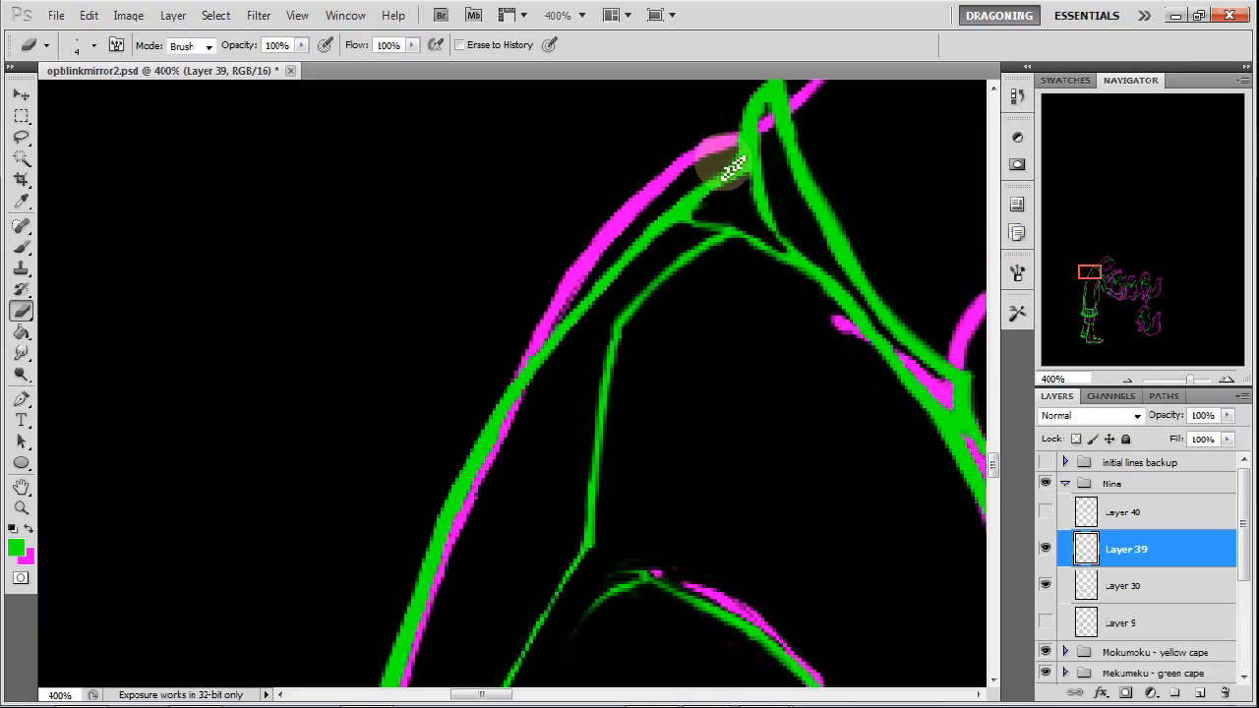
mouse_move(700, 194)
left_mouse_down()
mouse_move(523, 350)
mouse_move(503, 399)
left_mouse_up()
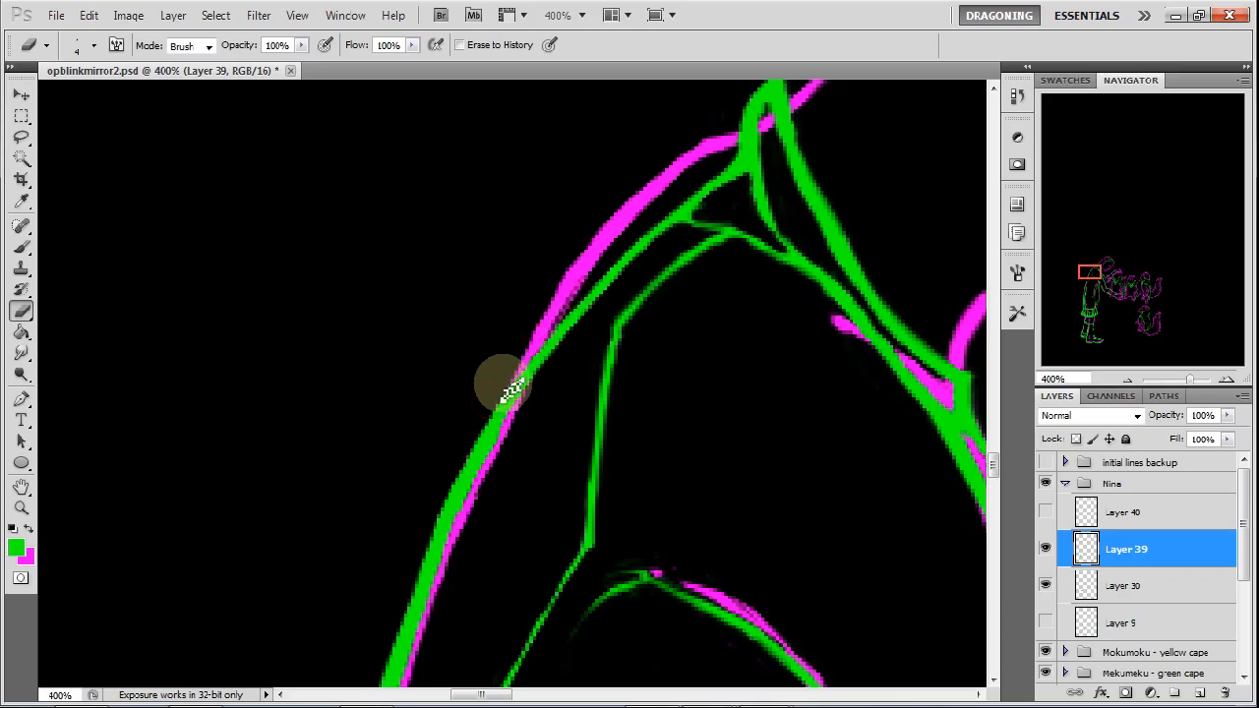
mouse_move(513, 393)
left_mouse_down()
mouse_move(463, 443)
mouse_move(477, 412)
mouse_move(493, 392)
mouse_move(443, 527)
left_mouse_up()
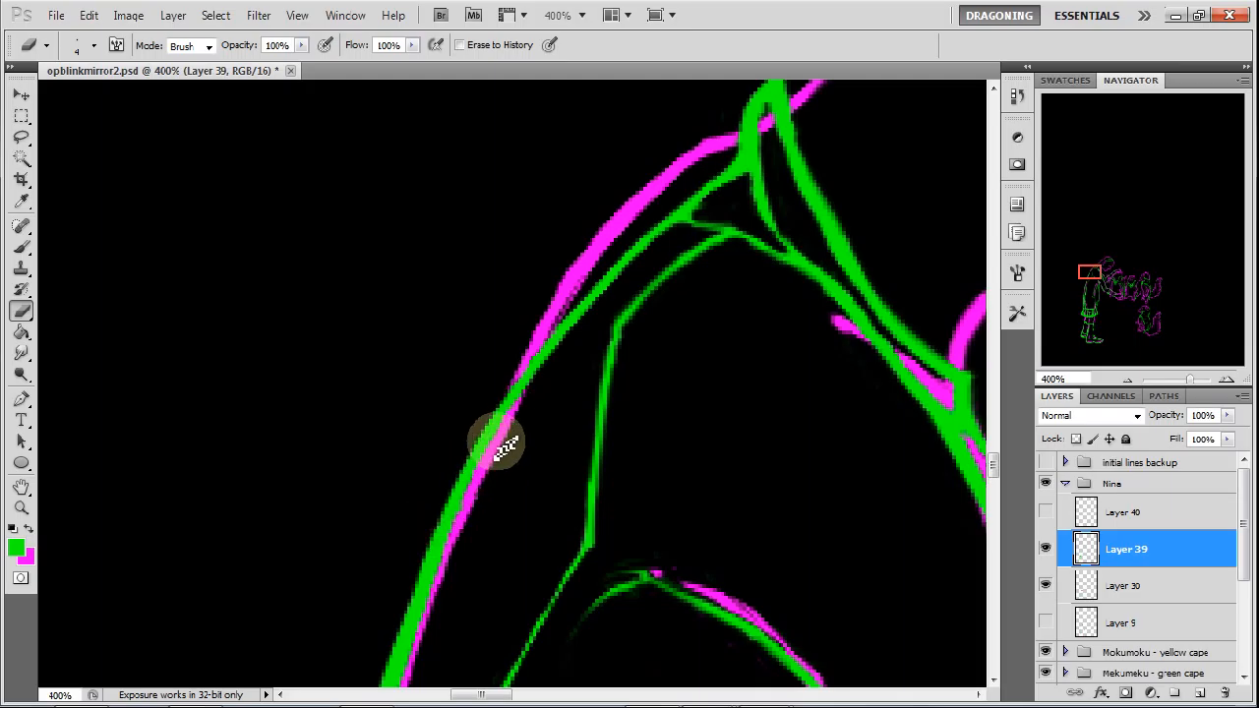
Step: Refine the green collar at the figure's neck, repainting its inner and front edges with the Brush and thinning them with the Eraser
left_click(1099, 271)
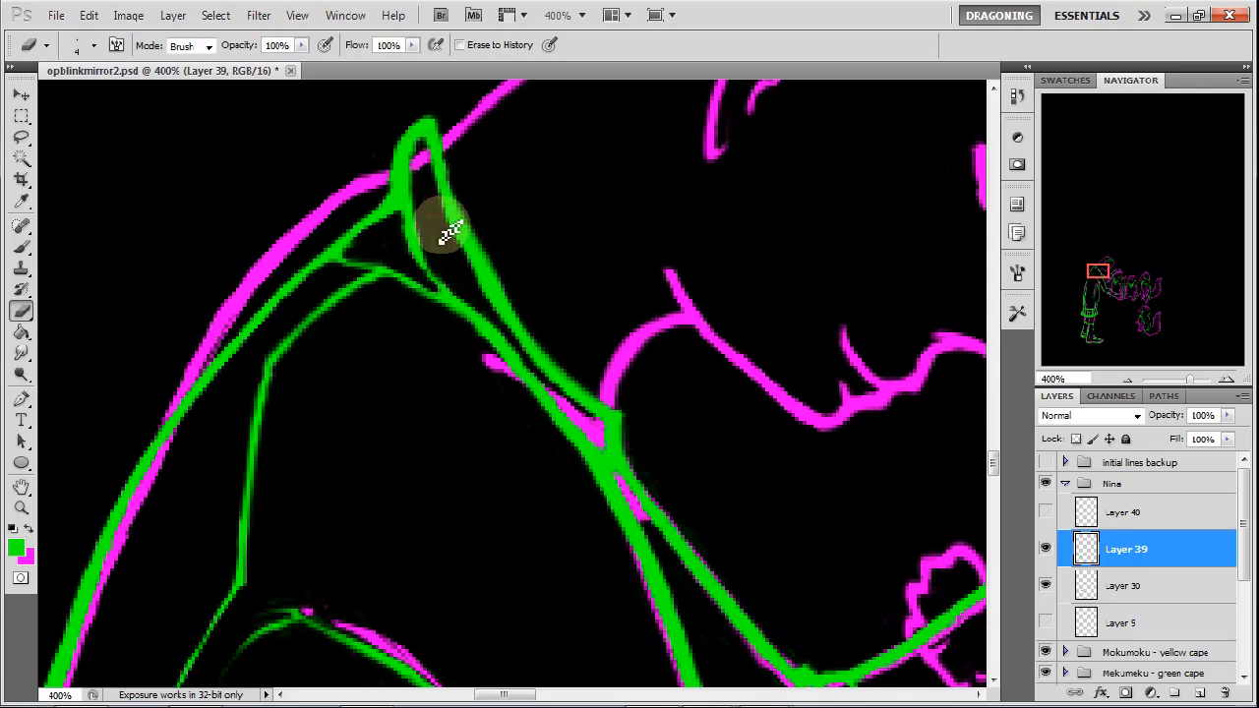
left_click_drag(417, 169, 429, 212)
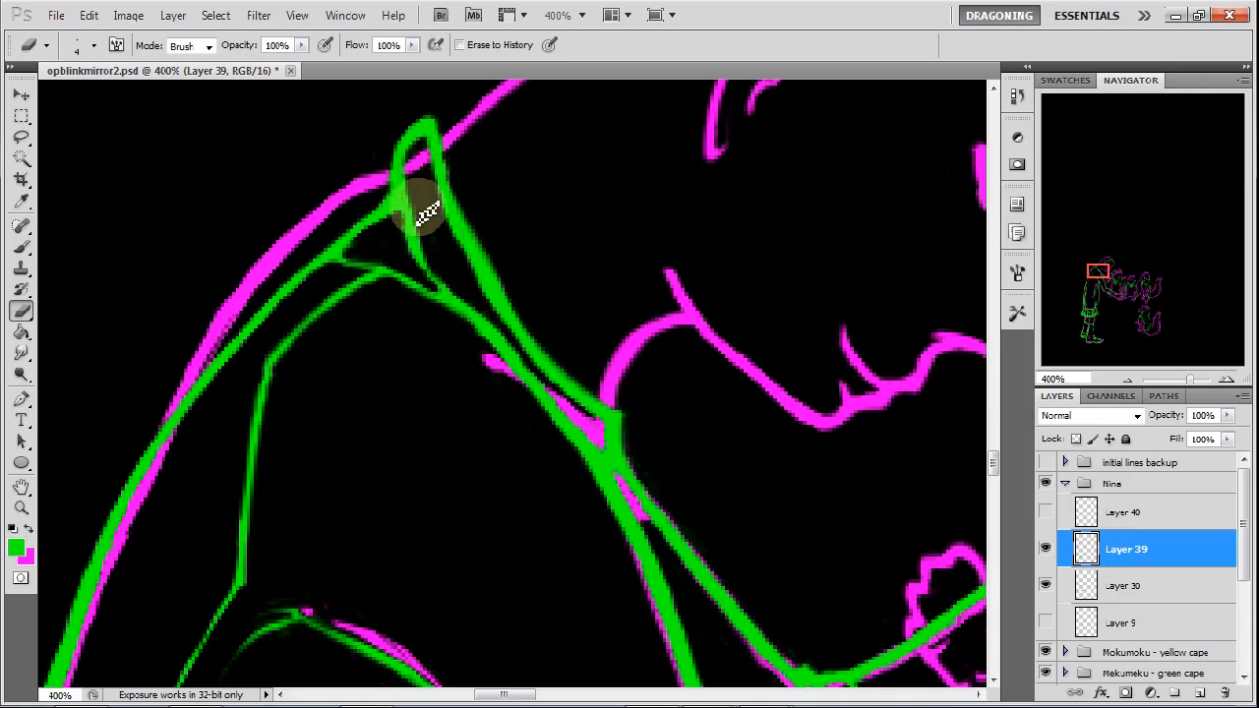
key("b")
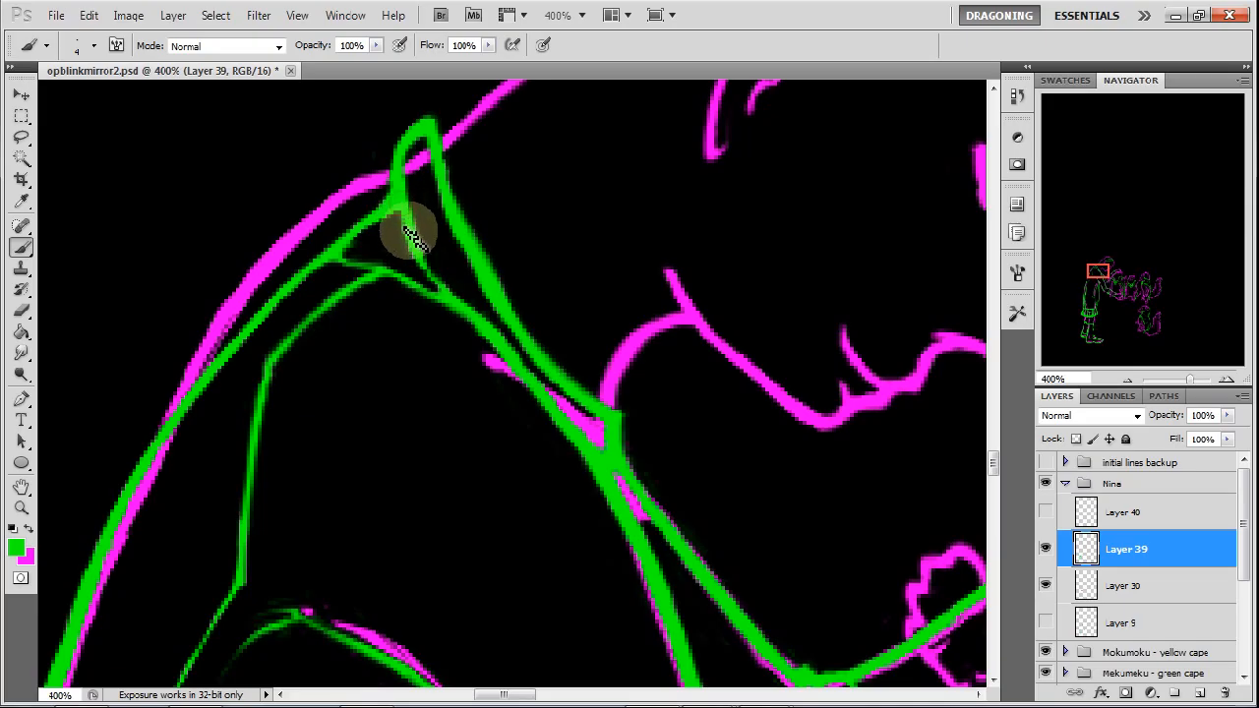
left_click_drag(429, 271, 434, 279)
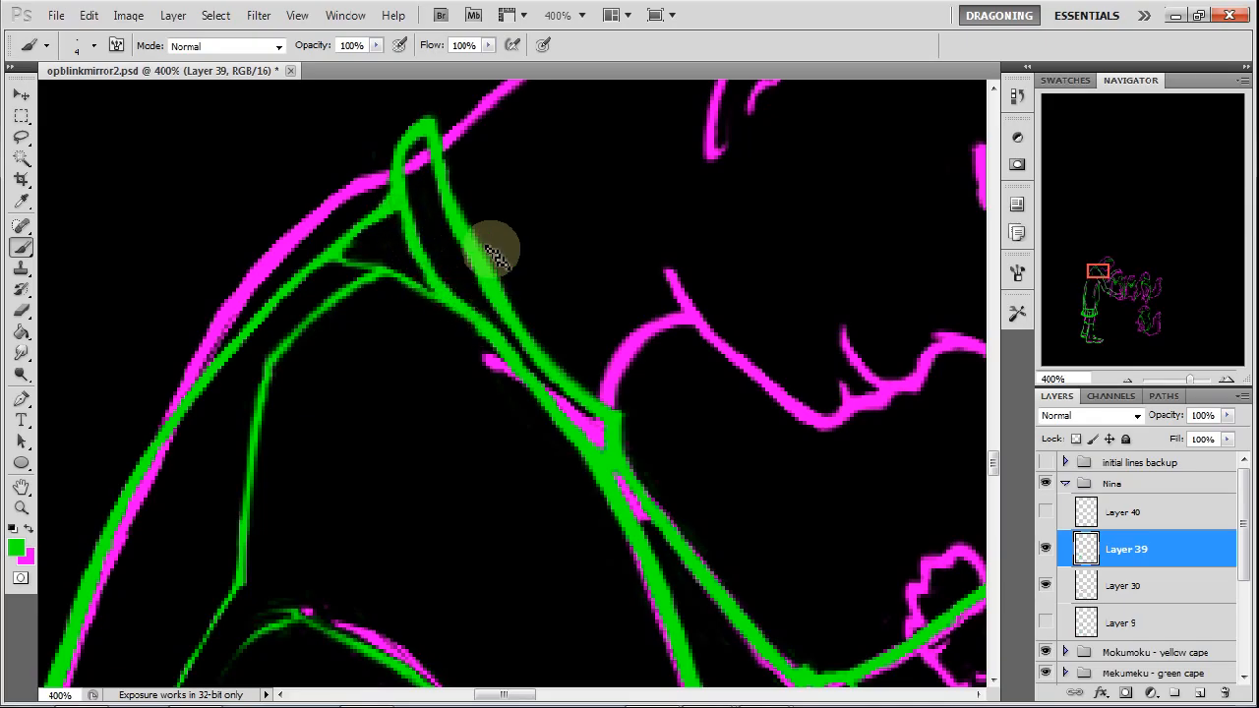
left_click_drag(463, 228, 494, 291)
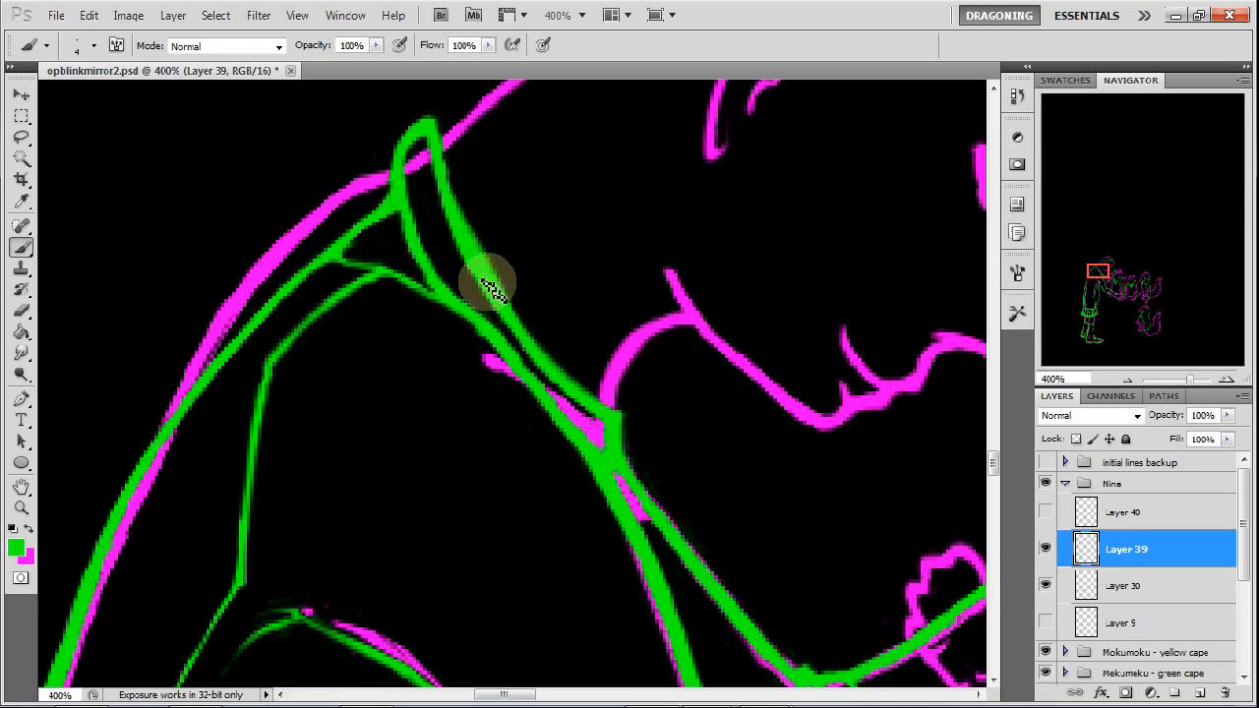
key("e")
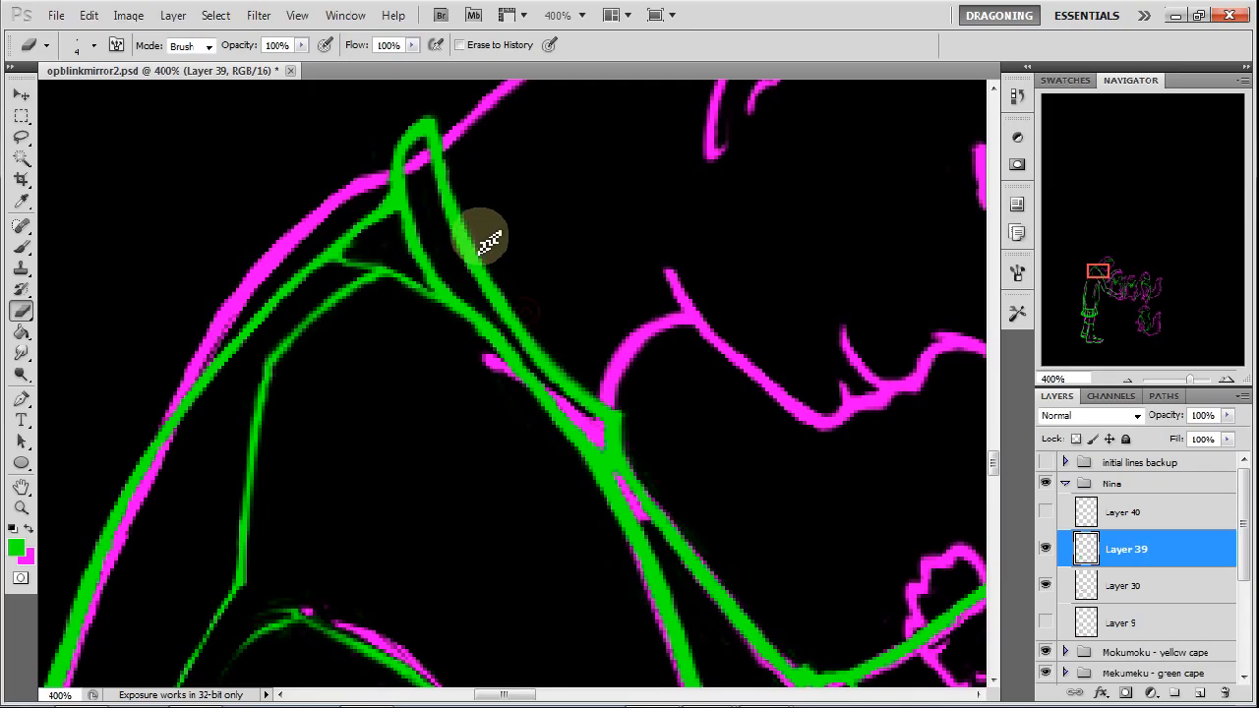
mouse_move(475, 196)
left_mouse_down()
mouse_move(542, 324)
mouse_move(604, 397)
mouse_move(608, 435)
left_mouse_up()
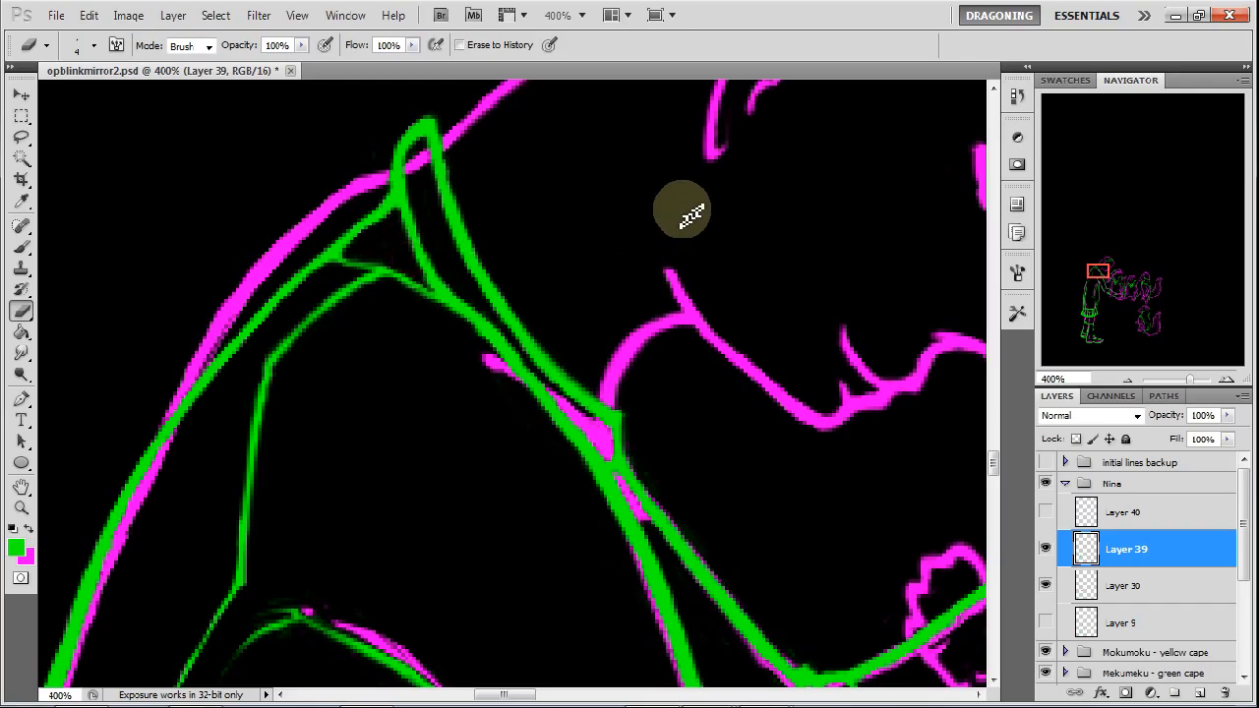
Step: Repaint the vertical green line inside the lower back of the coat down to the waistband and erase it to a thin line
left_click_drag(1102, 278, 1095, 285)
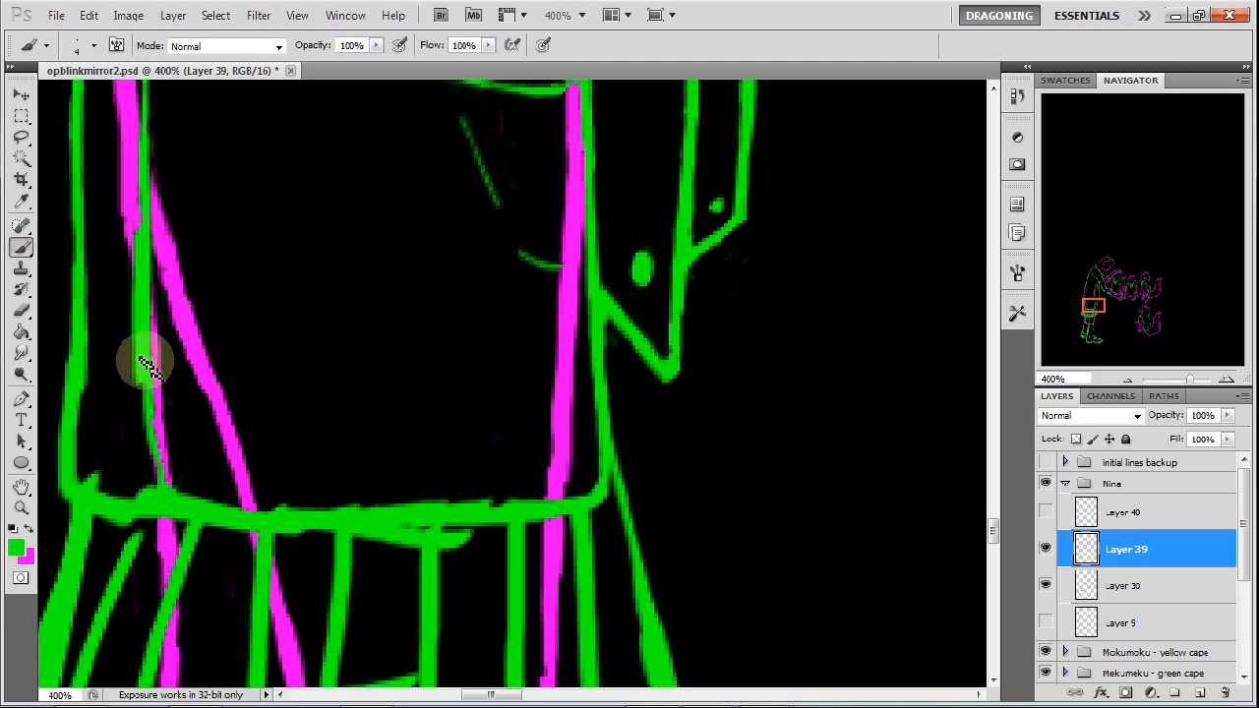
mouse_move(147, 366)
left_mouse_down()
mouse_move(134, 427)
mouse_move(141, 379)
mouse_move(146, 501)
mouse_move(141, 426)
left_mouse_up()
left_click(22, 310)
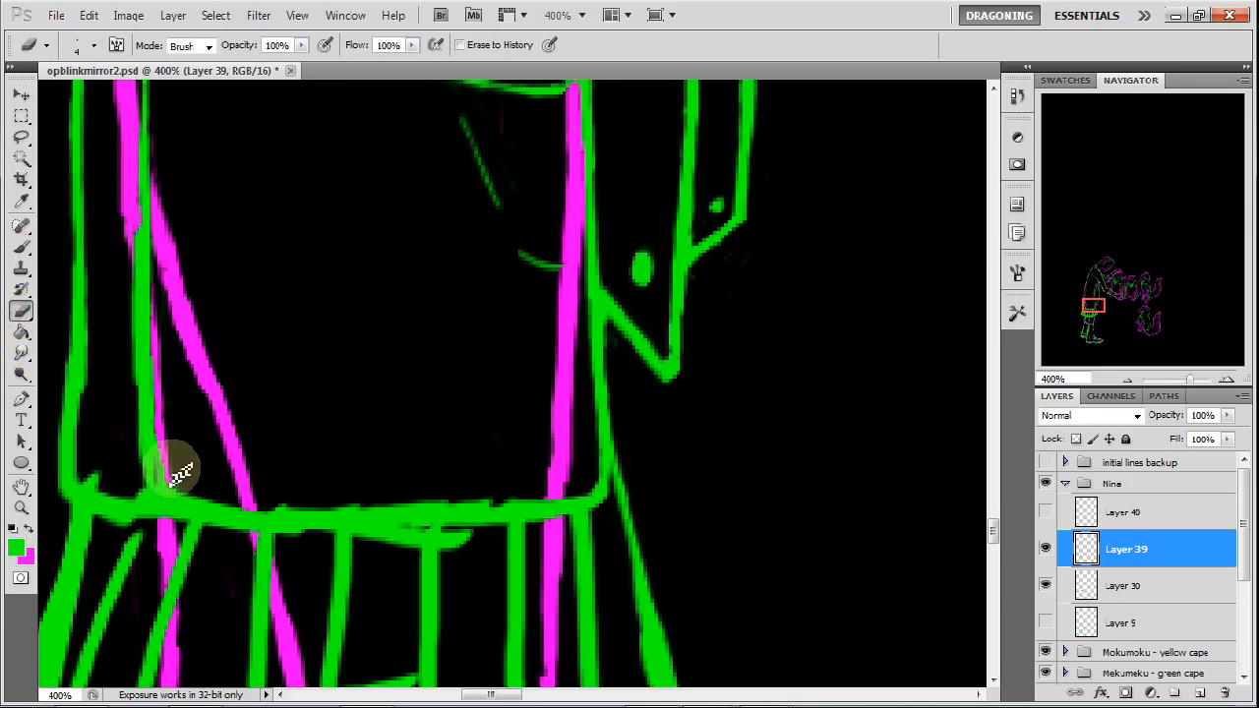
left_click_drag(160, 482, 156, 372)
left_click_drag(143, 229, 134, 362)
left_click_drag(132, 294, 134, 393)
left_click_drag(132, 350, 134, 465)
mouse_move(1090, 305)
left_mouse_down()
mouse_move(1090, 277)
mouse_move(1104, 275)
mouse_move(1097, 315)
left_mouse_up()
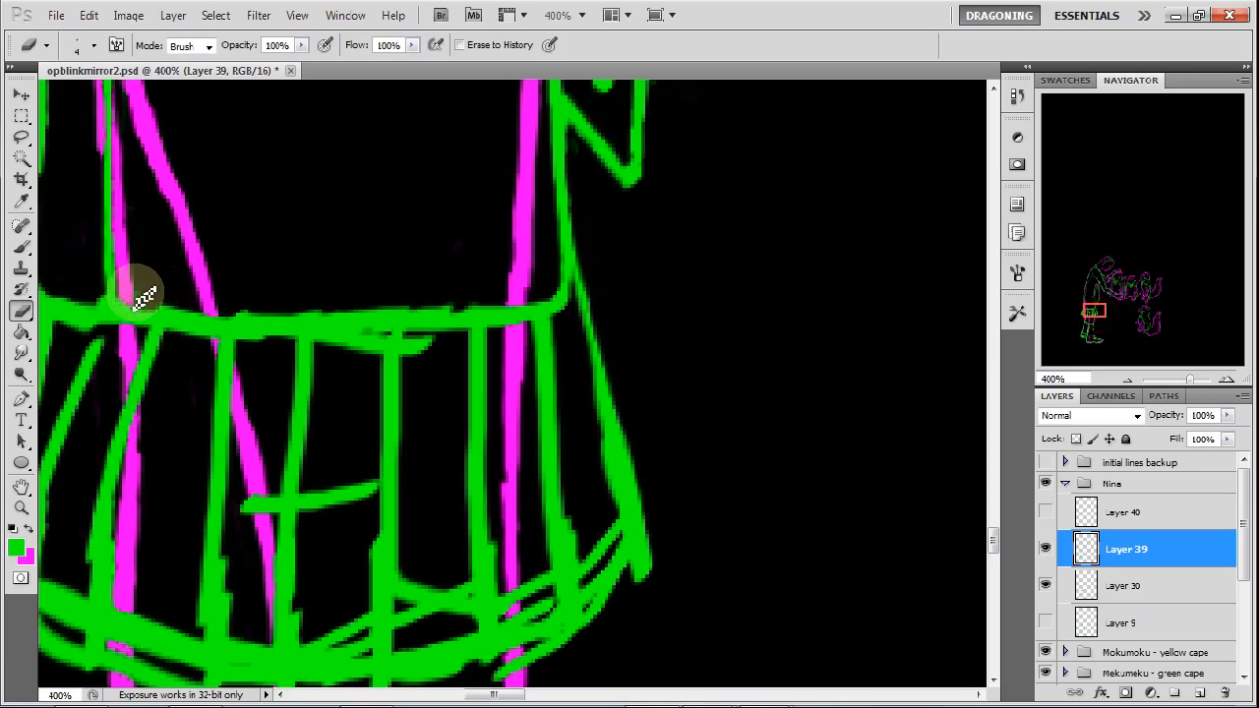
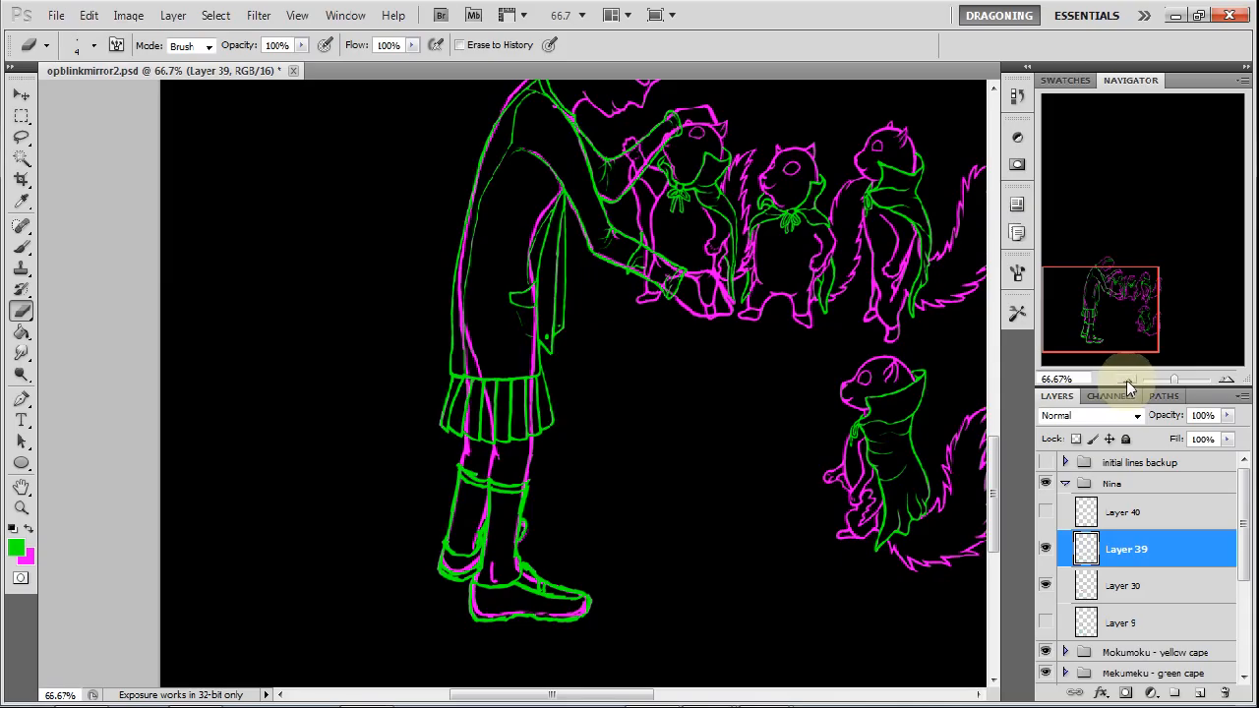
Step: Zoom in to 400% on the lower legs and thin the front sock's outer edge and cuff bands with the Eraser
left_click(1227, 380)
left_click(1226, 380)
left_click(1227, 380)
left_click(1227, 380)
left_click(1091, 327)
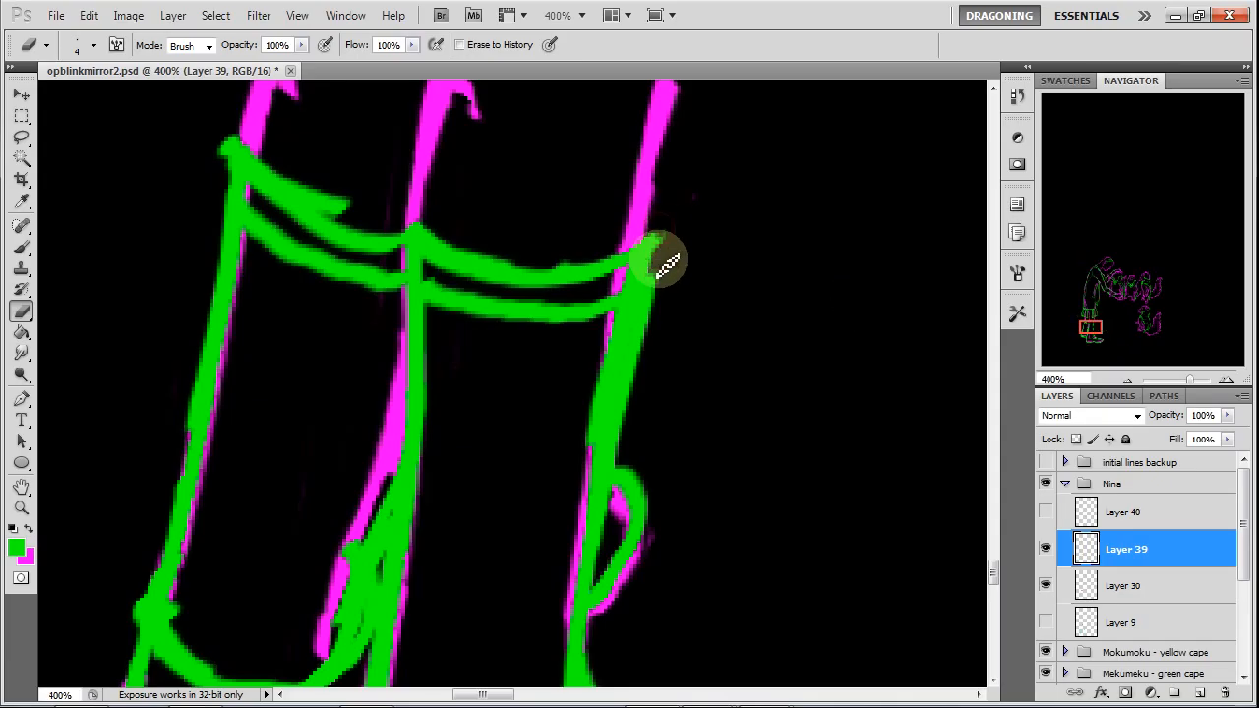
mouse_move(664, 261)
left_mouse_down()
mouse_move(632, 410)
mouse_move(644, 332)
mouse_move(640, 394)
left_mouse_up()
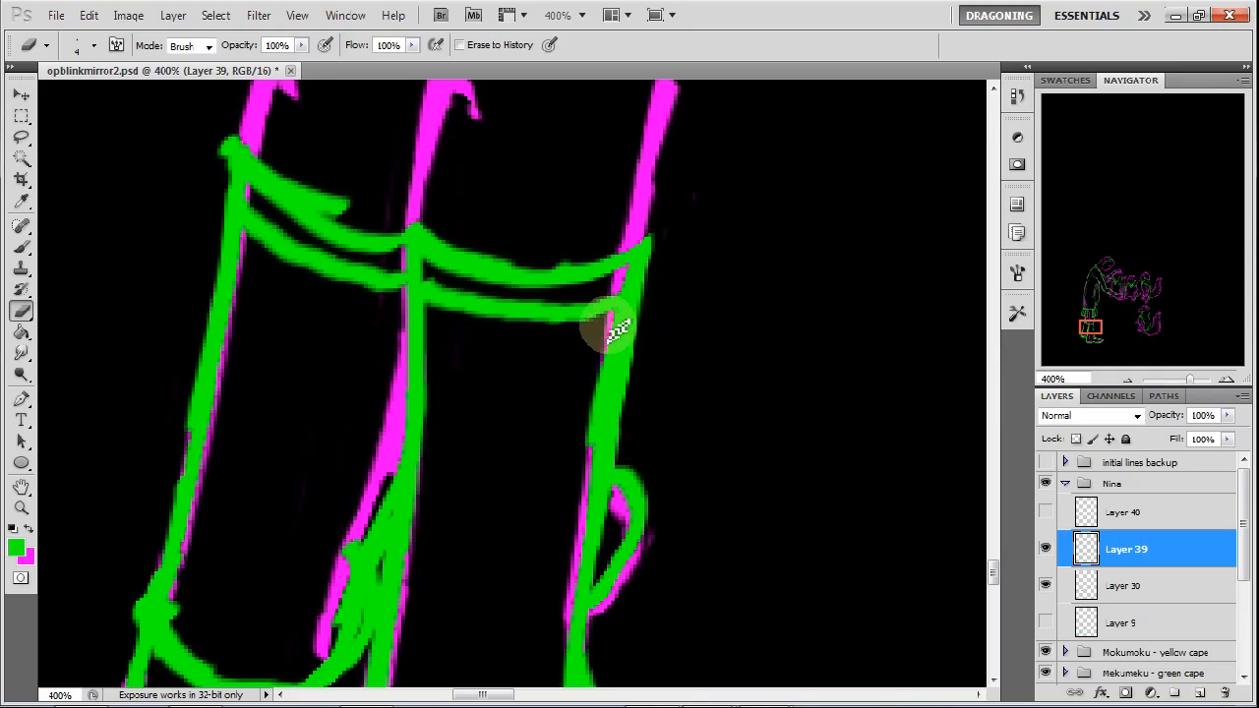
mouse_move(615, 336)
left_mouse_down()
mouse_move(582, 482)
mouse_move(630, 268)
mouse_move(622, 285)
mouse_move(584, 250)
mouse_move(548, 258)
mouse_move(617, 240)
mouse_move(574, 256)
mouse_move(596, 260)
mouse_move(654, 229)
mouse_move(636, 275)
mouse_move(611, 291)
mouse_move(596, 298)
mouse_move(552, 261)
mouse_move(529, 295)
mouse_move(509, 299)
mouse_move(598, 297)
mouse_move(600, 246)
mouse_move(620, 286)
mouse_move(608, 294)
mouse_move(629, 283)
mouse_move(591, 308)
mouse_move(600, 248)
mouse_move(626, 295)
mouse_move(624, 281)
mouse_move(596, 311)
mouse_move(442, 315)
mouse_move(446, 394)
left_mouse_up()
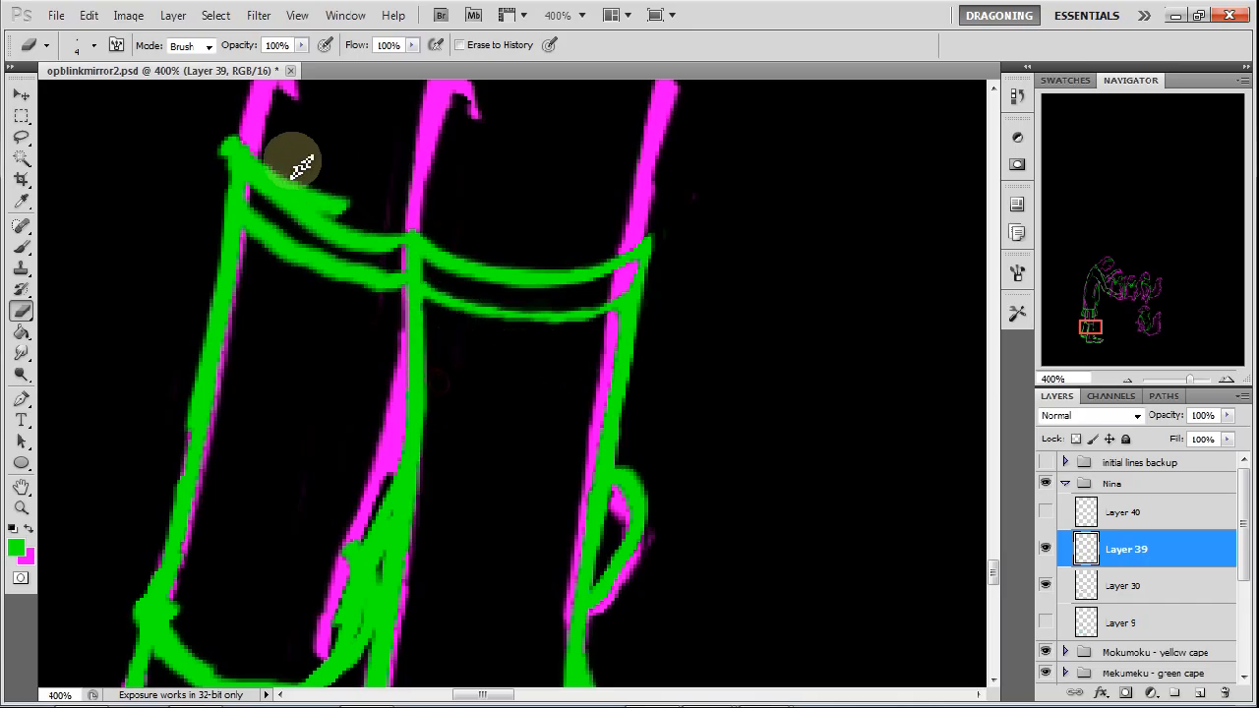
Step: Clean up the rear sock's cuff, erasing the stray blobs and thick bands and refining its outer edge with the Brush and Eraser
mouse_move(238, 132)
left_mouse_down()
mouse_move(351, 209)
mouse_move(300, 180)
mouse_move(285, 218)
mouse_move(339, 212)
left_mouse_up()
left_click_drag(226, 136, 225, 163)
left_click_drag(246, 147, 330, 209)
mouse_move(287, 216)
left_mouse_down()
mouse_move(403, 259)
mouse_move(351, 247)
left_mouse_up()
left_click_drag(256, 192, 291, 216)
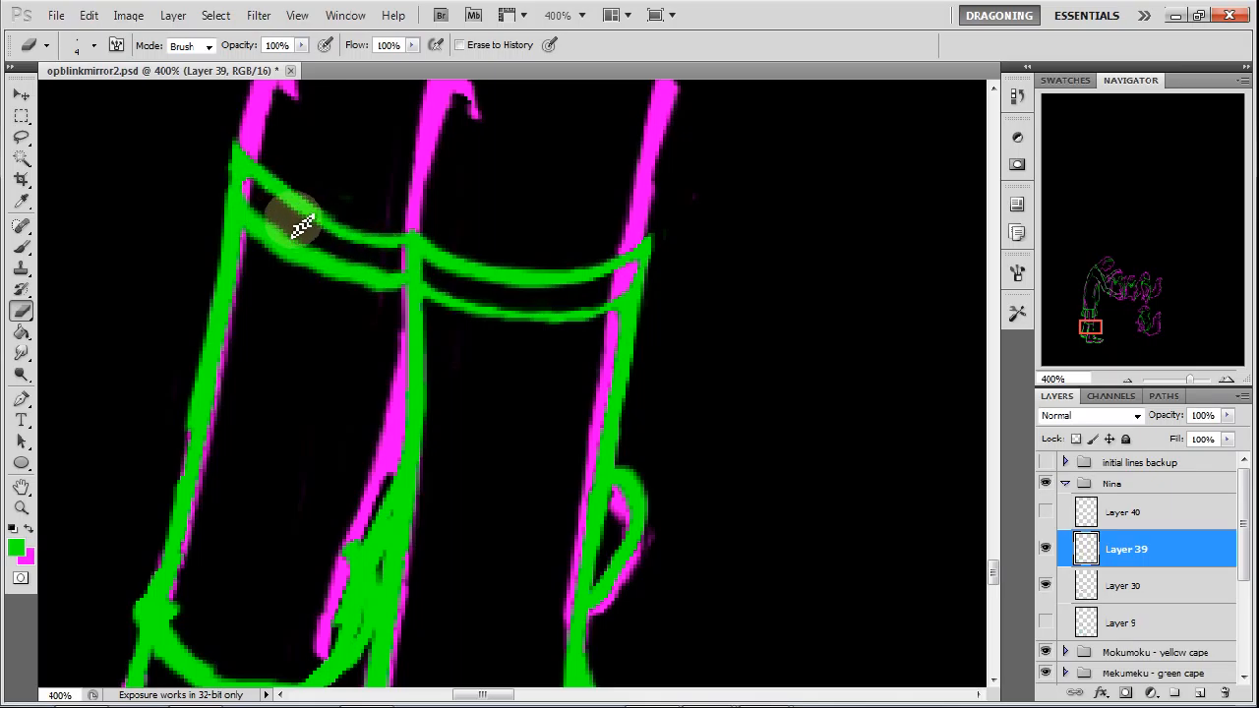
left_click_drag(242, 177, 278, 213)
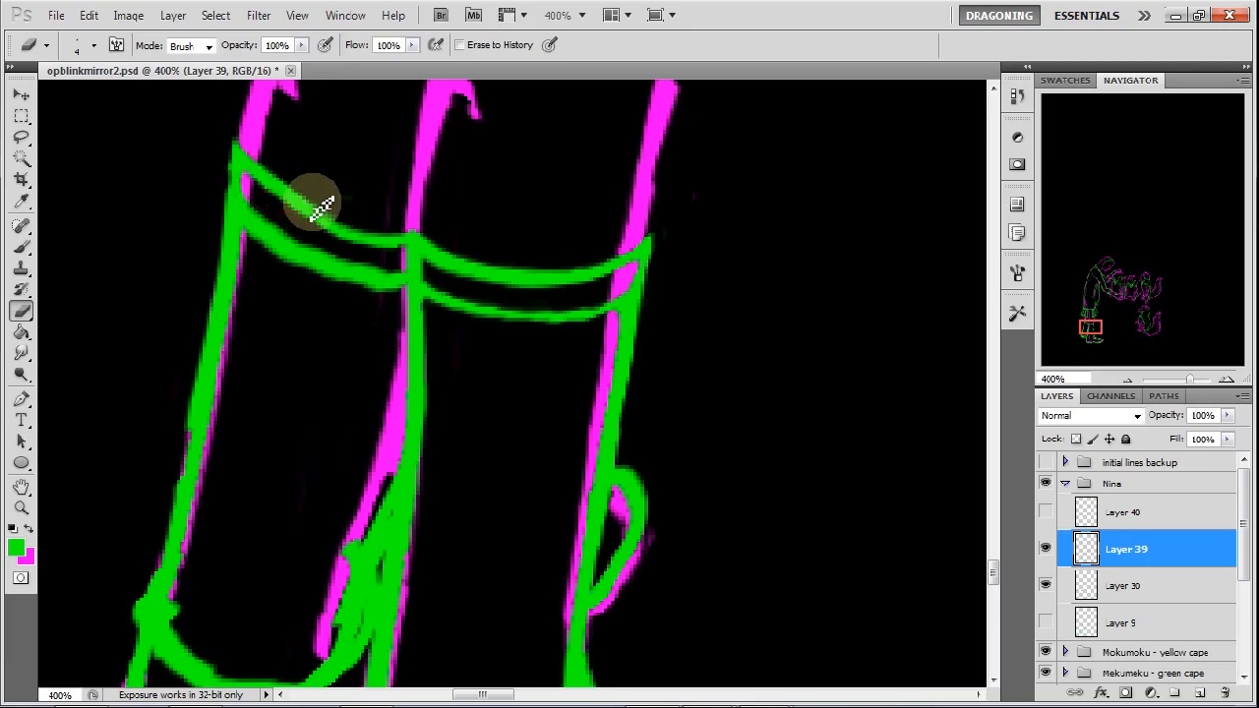
left_click(22, 247)
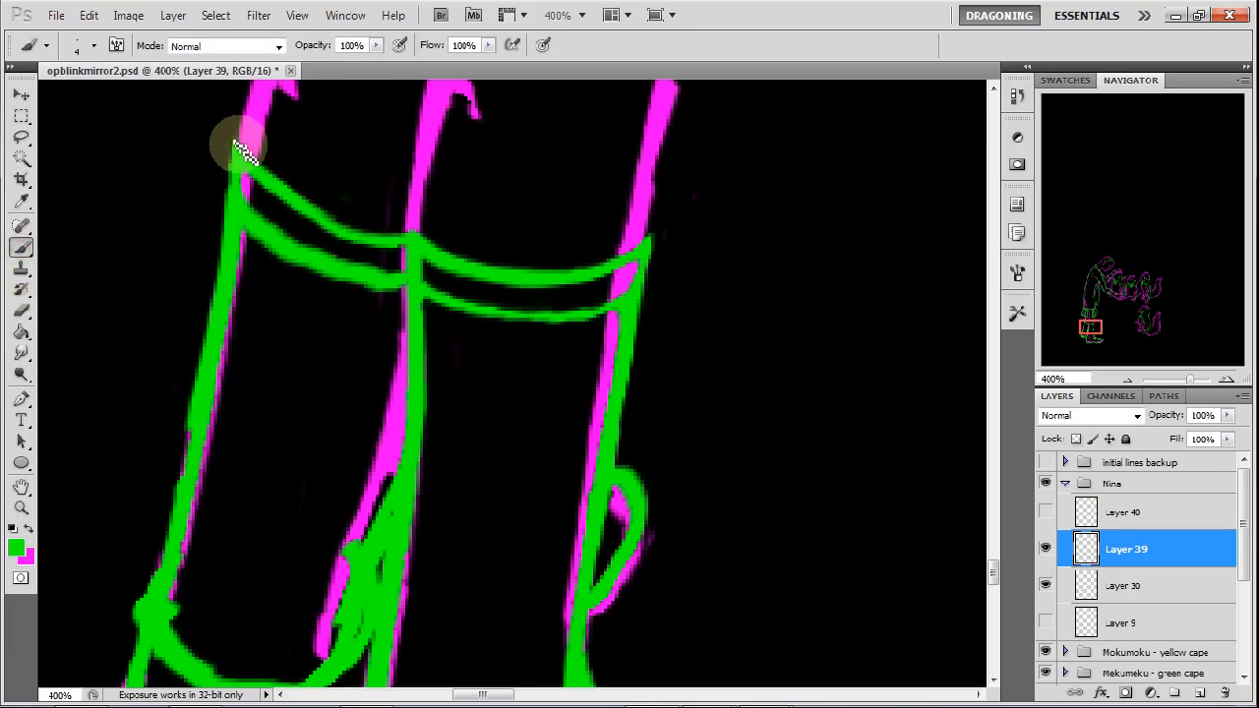
key("e")
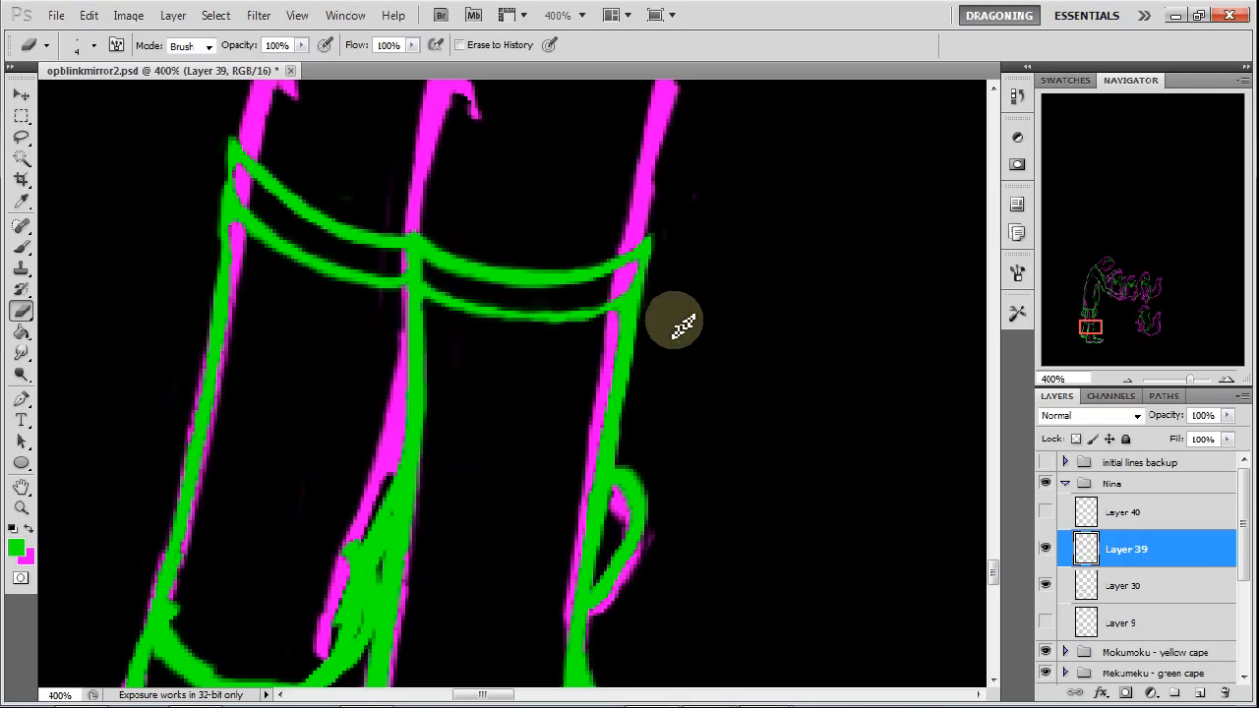
Step: Clean up the curved opening line of the rear shoe, erasing the stray blobs and thinning it with the Eraser
left_click_drag(1090, 309, 1083, 328)
key("b")
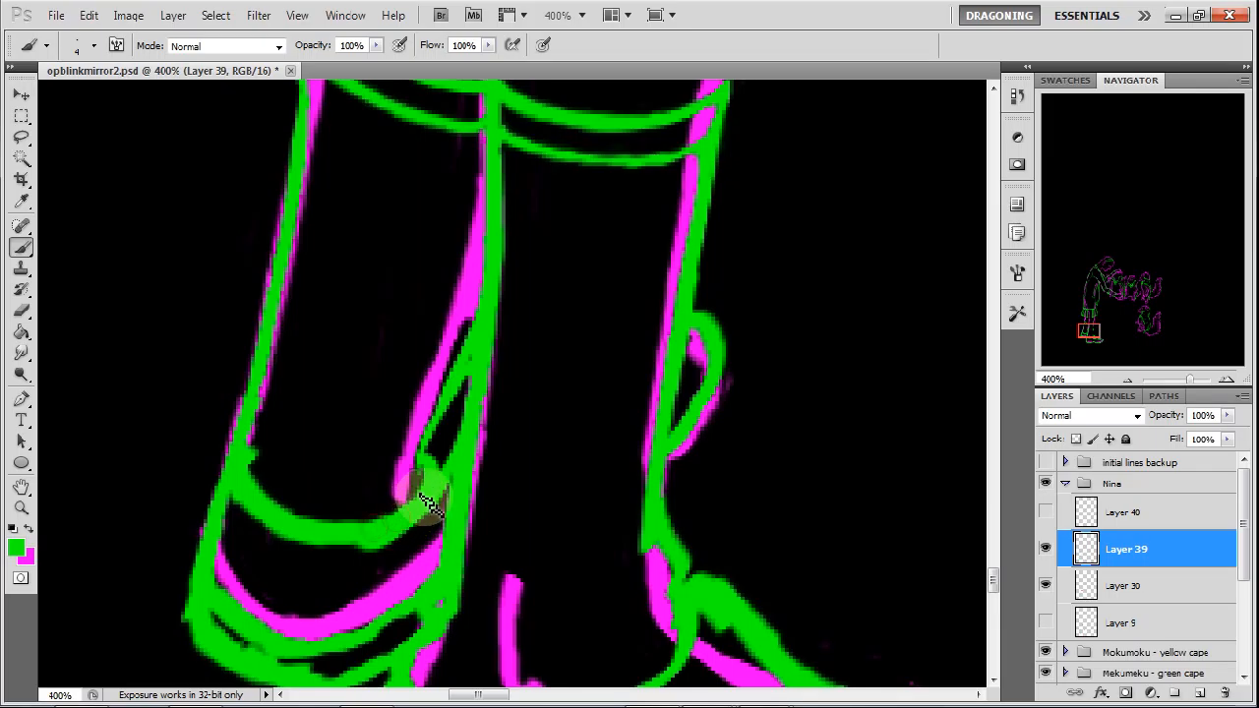
left_click(21, 311)
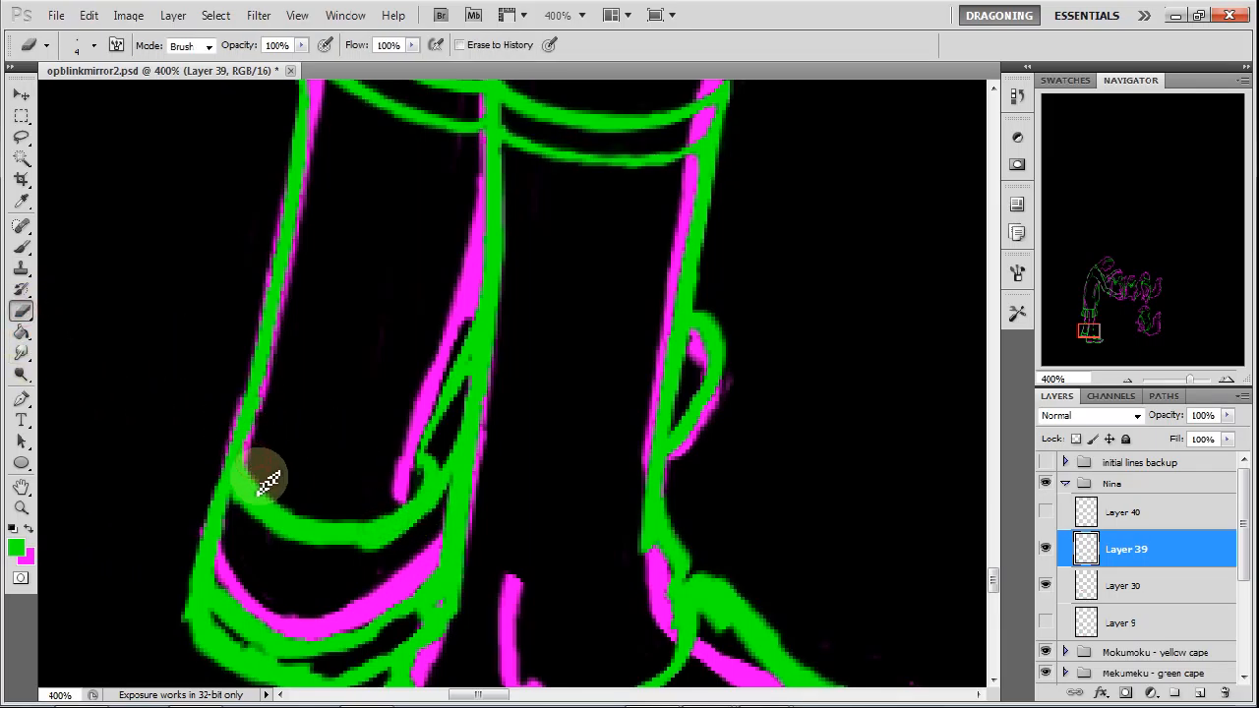
left_click_drag(273, 495, 384, 526)
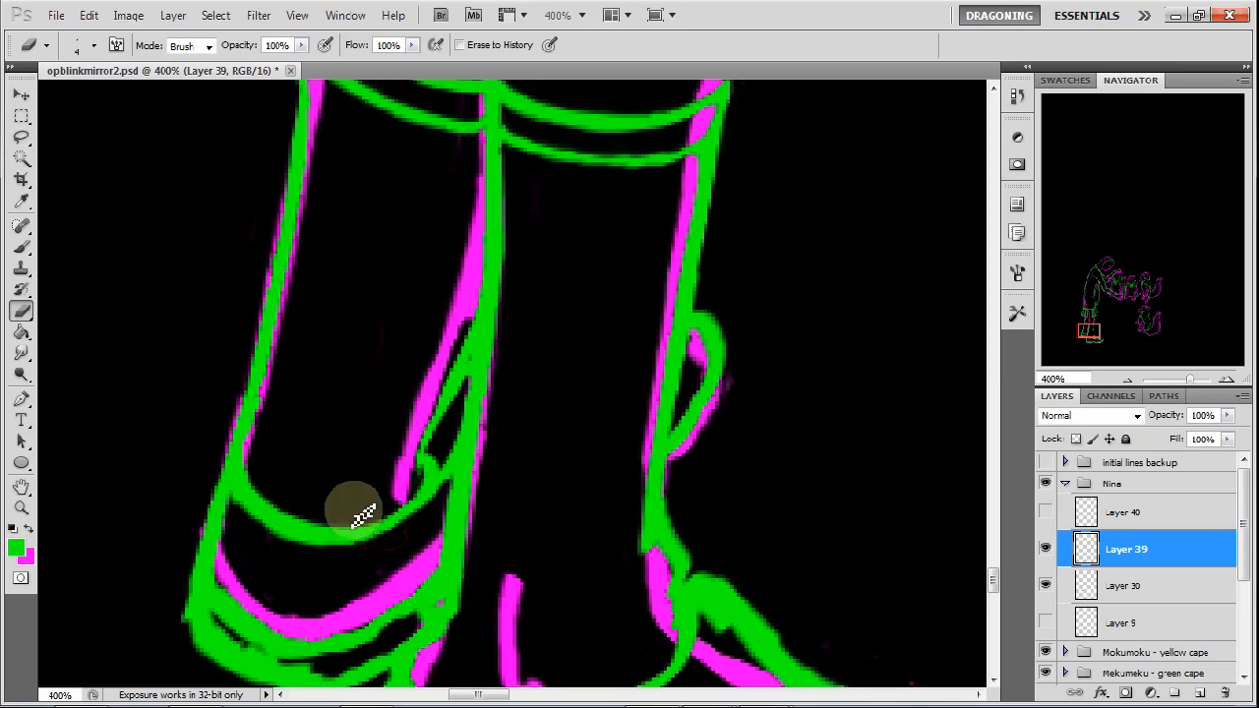
mouse_move(260, 526)
left_mouse_down()
mouse_move(229, 493)
mouse_move(281, 540)
mouse_move(268, 531)
mouse_move(370, 546)
mouse_move(352, 550)
mouse_move(379, 542)
left_mouse_up()
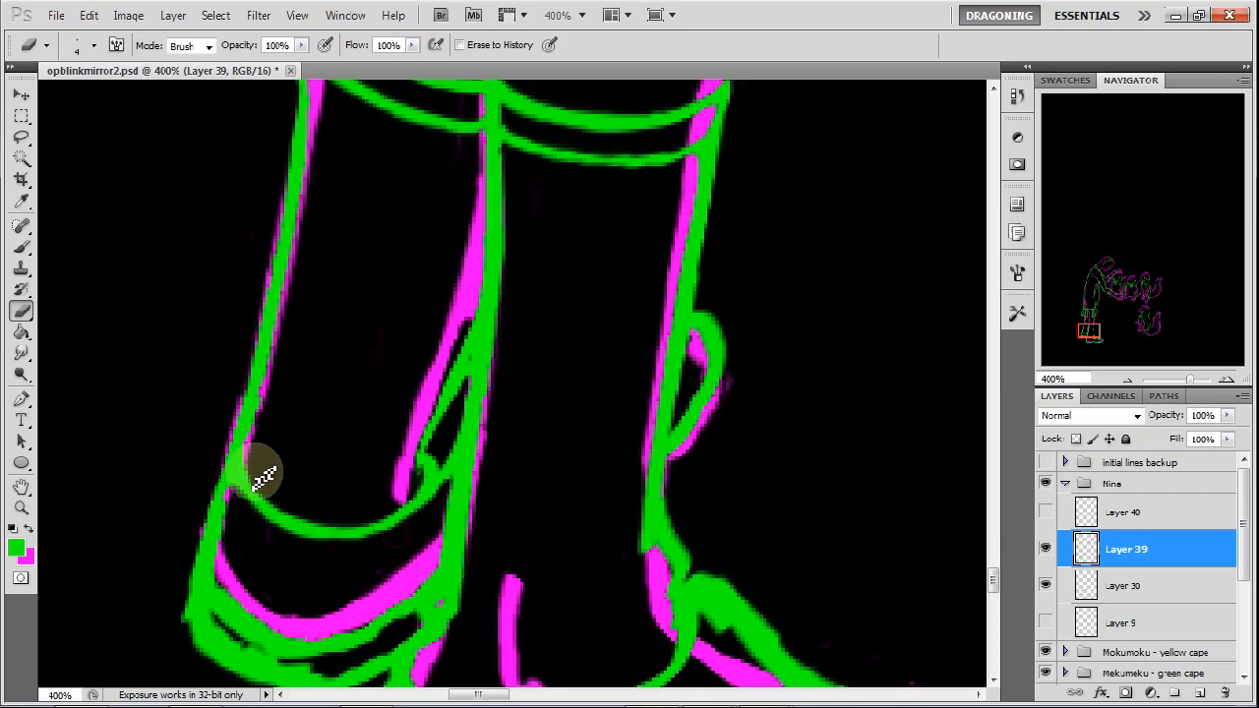
Step: Paint wavy sock fold lines above the rear shoe's opening with the Brush and thin them with the Eraser
left_click(21, 246)
left_click_drag(225, 464, 292, 479)
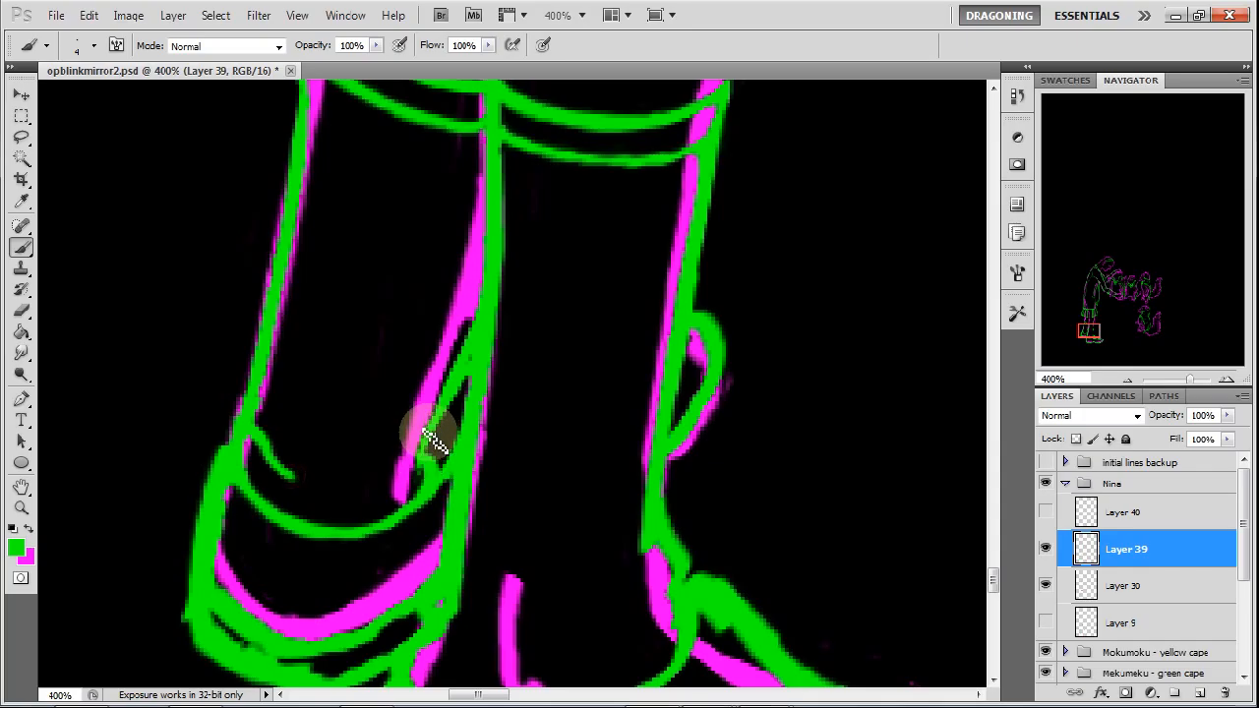
mouse_move(421, 459)
left_mouse_down()
mouse_move(394, 478)
mouse_move(322, 472)
left_mouse_up()
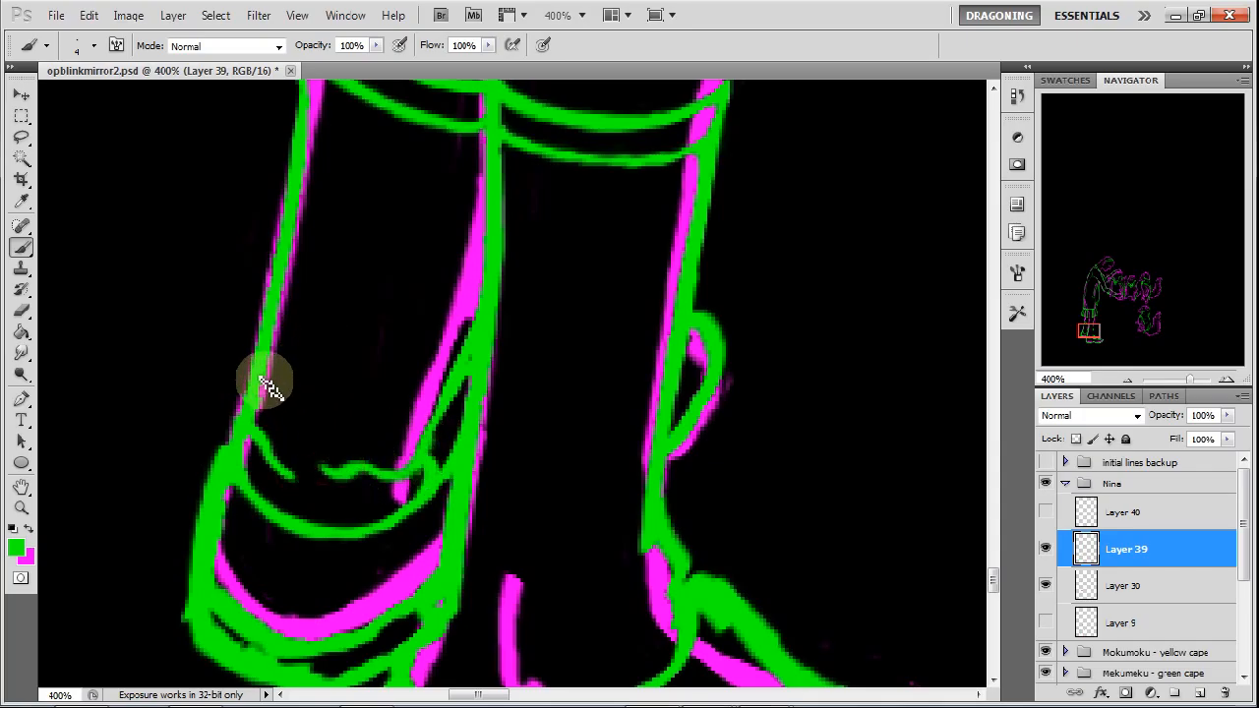
key("e")
mouse_move(258, 399)
left_mouse_down()
mouse_move(330, 448)
mouse_move(387, 460)
mouse_move(362, 495)
mouse_move(350, 477)
mouse_move(317, 489)
mouse_move(339, 466)
mouse_move(440, 465)
left_mouse_up()
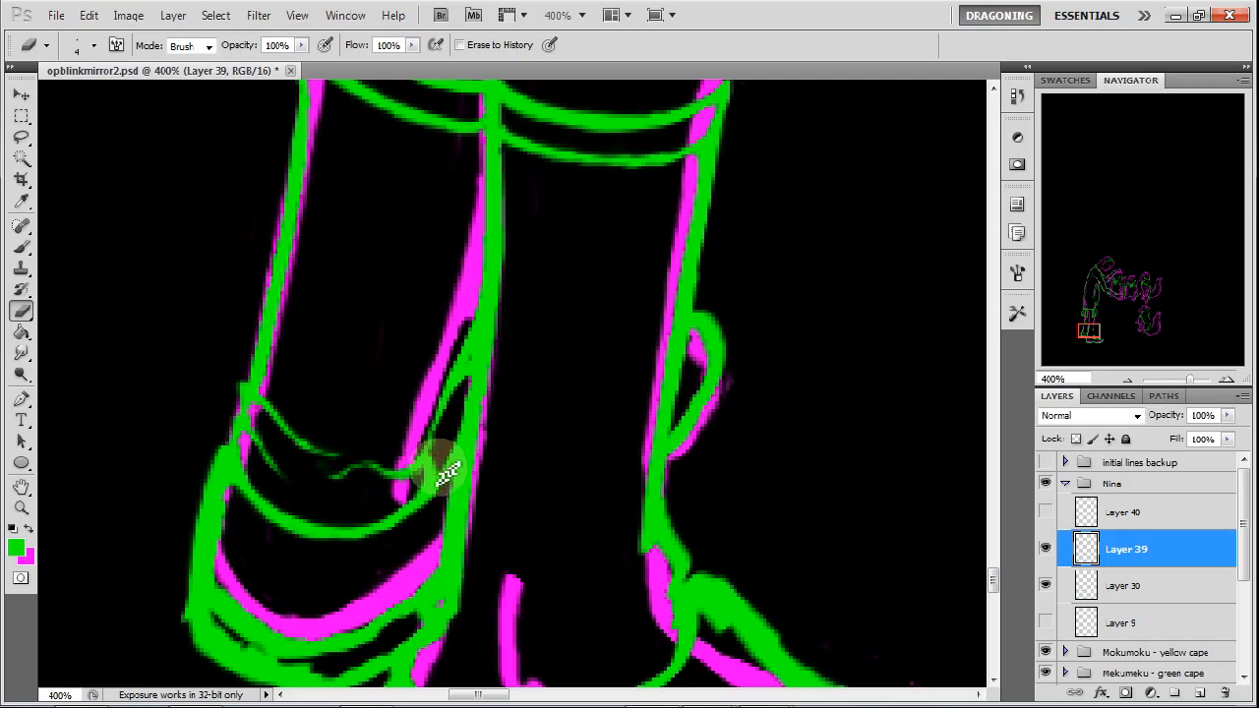
left_click(21, 246)
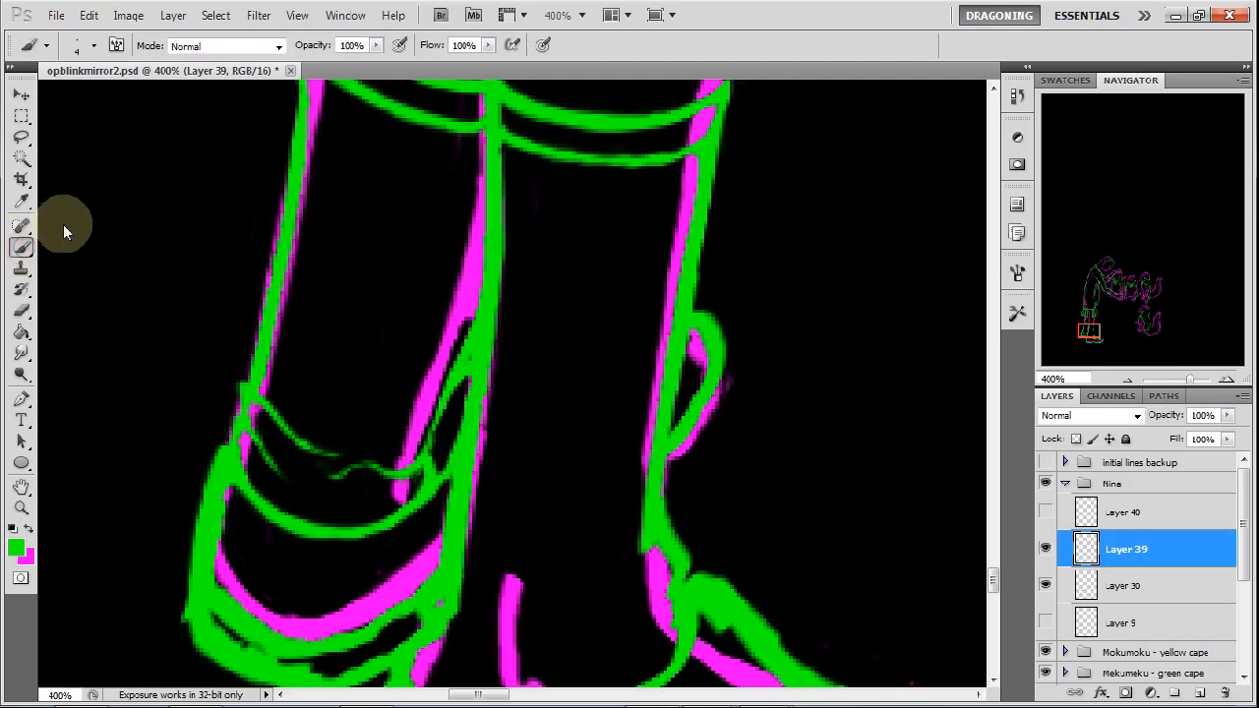
left_click_drag(422, 455, 452, 377)
Step: Thin the rear shoe's heel edge and sole lines with the Eraser
key("e")
mouse_move(248, 474)
left_mouse_down()
mouse_move(232, 515)
mouse_move(220, 496)
mouse_move(222, 527)
mouse_move(224, 483)
mouse_move(217, 580)
left_mouse_up()
left_click_drag(1087, 332, 1090, 342)
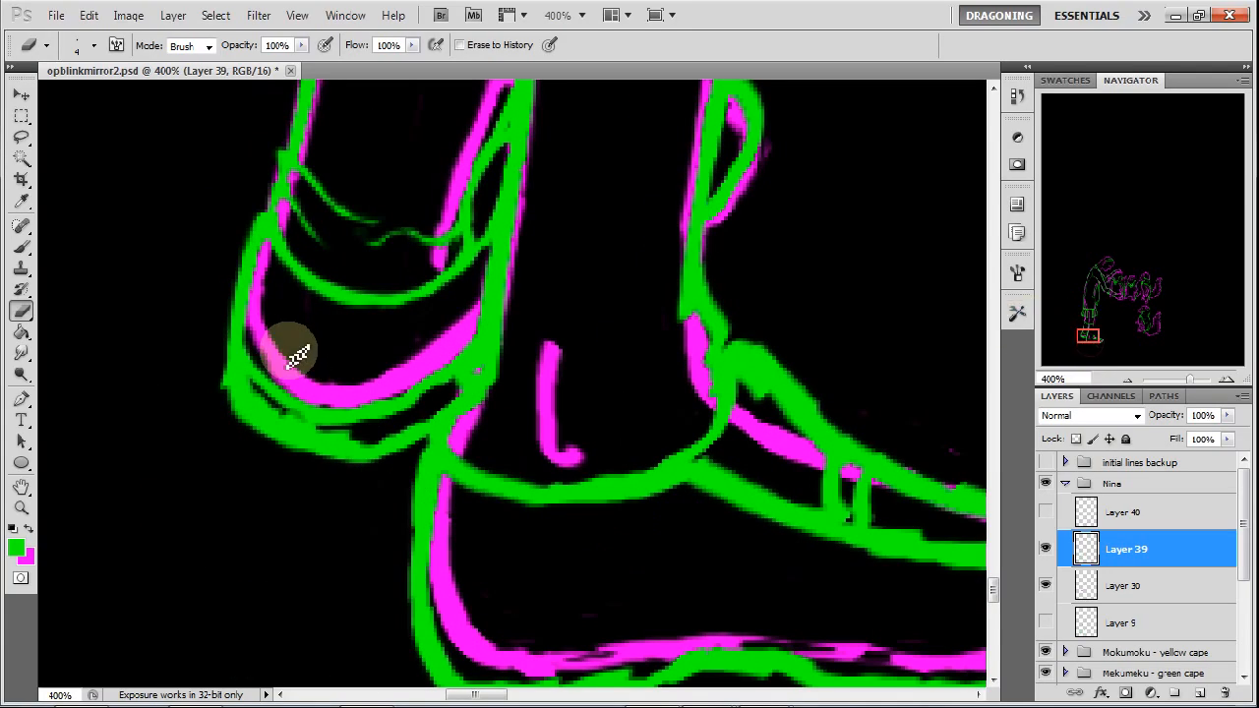
mouse_move(232, 404)
left_mouse_down()
mouse_move(257, 382)
mouse_move(238, 381)
mouse_move(274, 410)
mouse_move(237, 376)
mouse_move(299, 428)
mouse_move(280, 409)
mouse_move(347, 434)
mouse_move(408, 383)
mouse_move(372, 432)
mouse_move(403, 435)
mouse_move(475, 380)
left_mouse_up()
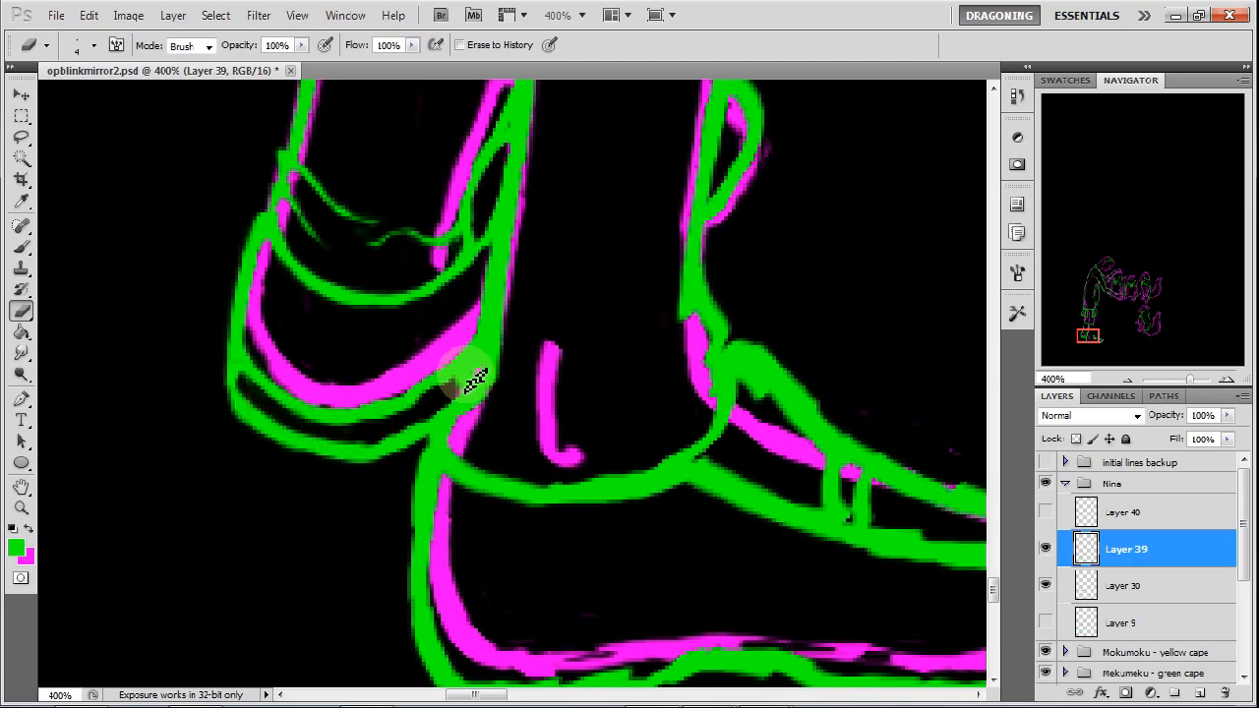
Step: Paint curved sock fold lines around the front ankle just above the shoe opening with the Brush
left_click_drag(1088, 336, 1092, 338)
key("b")
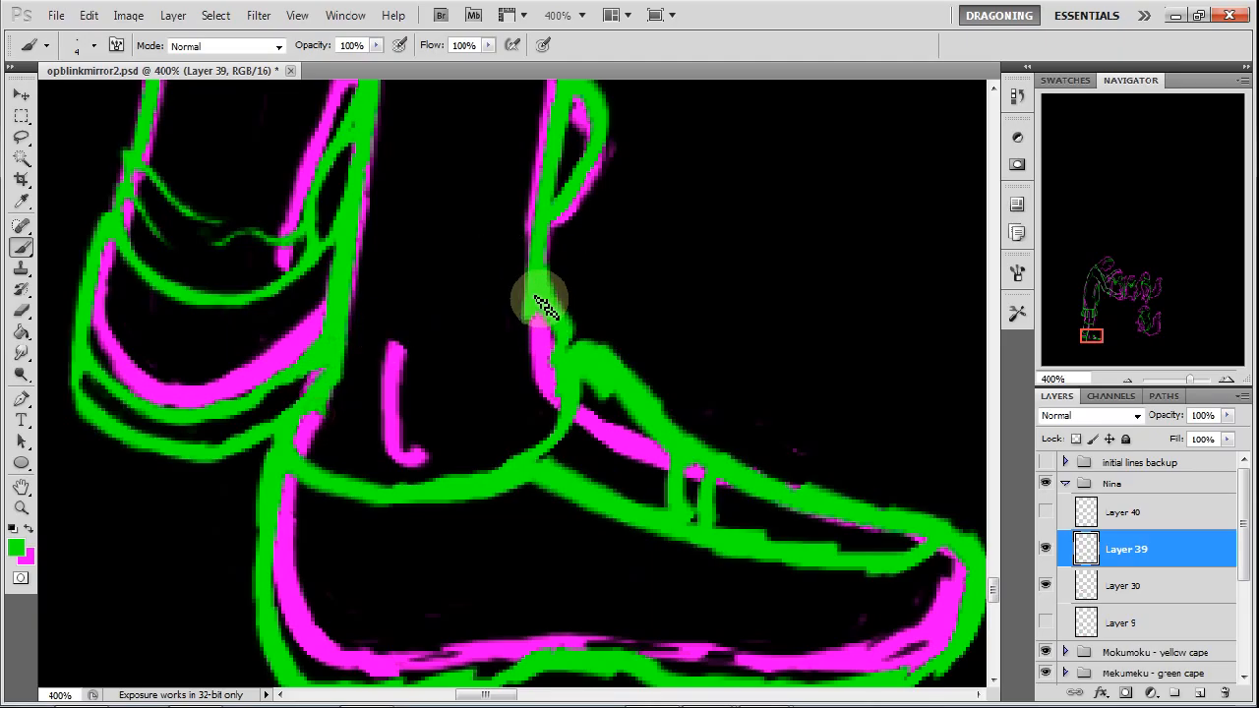
left_click_drag(512, 347, 450, 374)
key("ctrl+z")
mouse_move(537, 372)
left_mouse_down()
mouse_move(500, 415)
mouse_move(529, 392)
mouse_move(508, 413)
mouse_move(470, 417)
mouse_move(465, 398)
mouse_move(441, 416)
mouse_move(411, 423)
left_mouse_up()
left_click_drag(334, 443, 421, 457)
left_click_drag(477, 394, 372, 404)
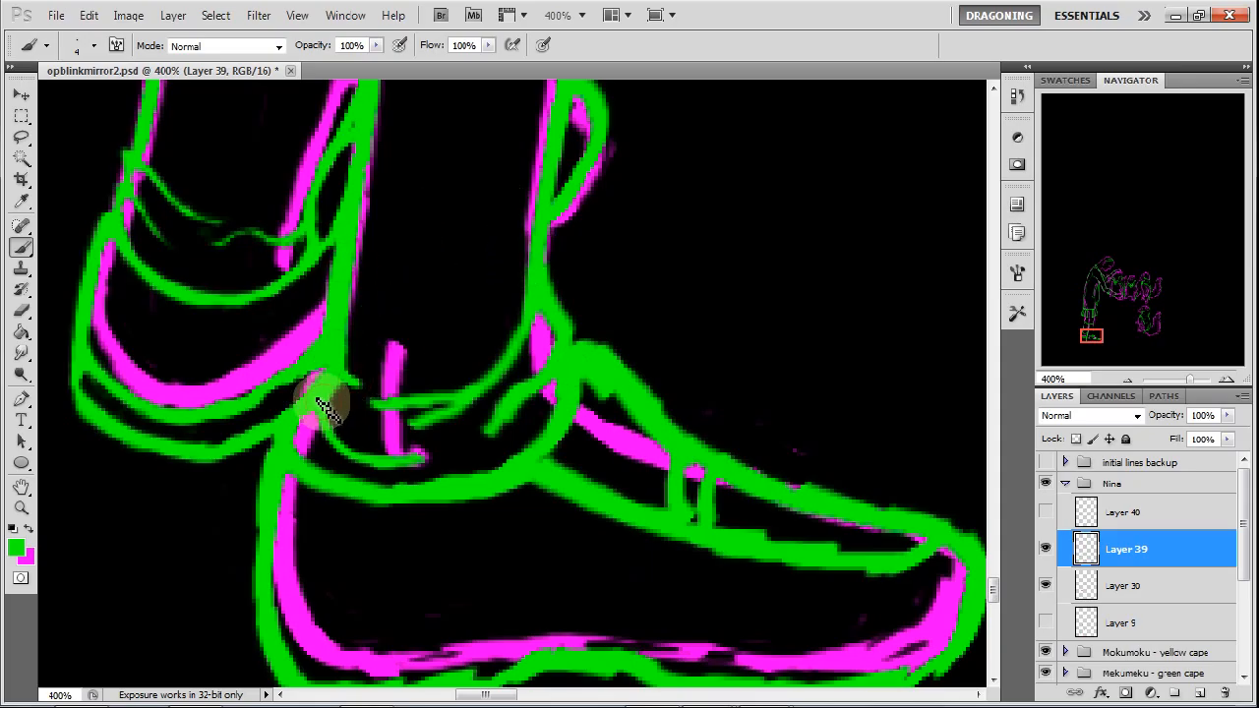
Step: Erase the excess along the front leg's back edge down to the heel and thin the ankle fold lines
key("e")
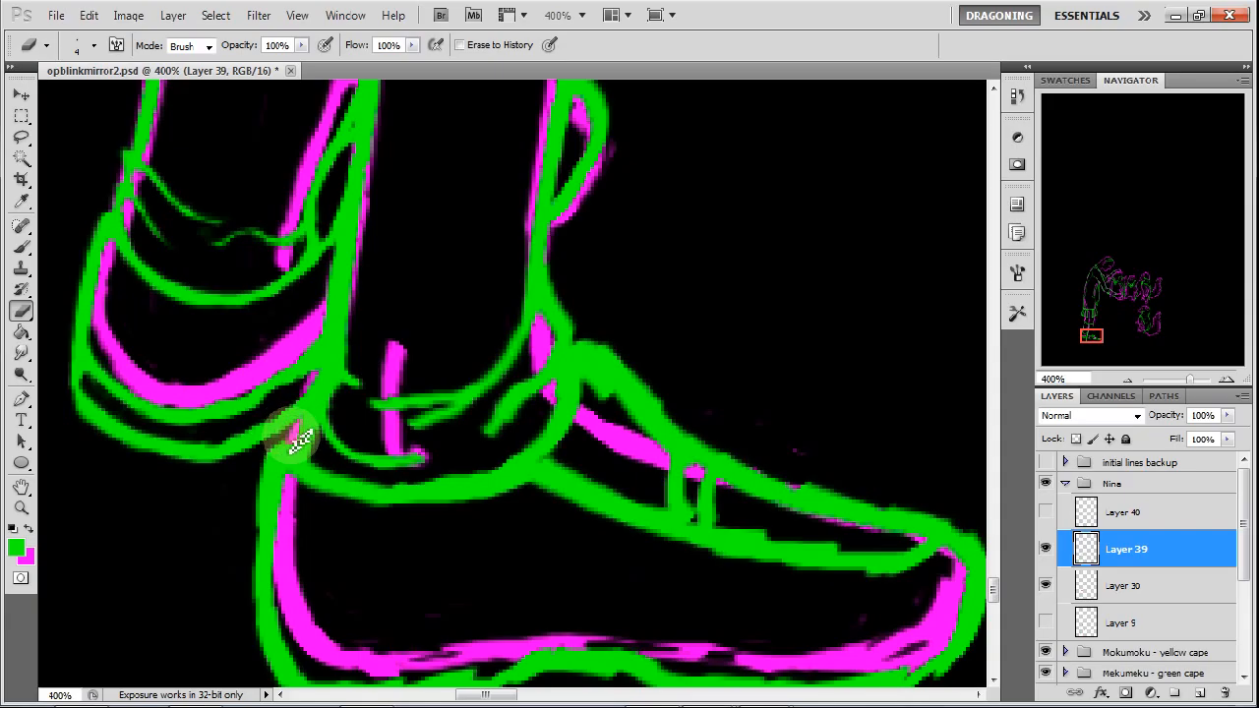
left_click_drag(285, 448, 272, 478)
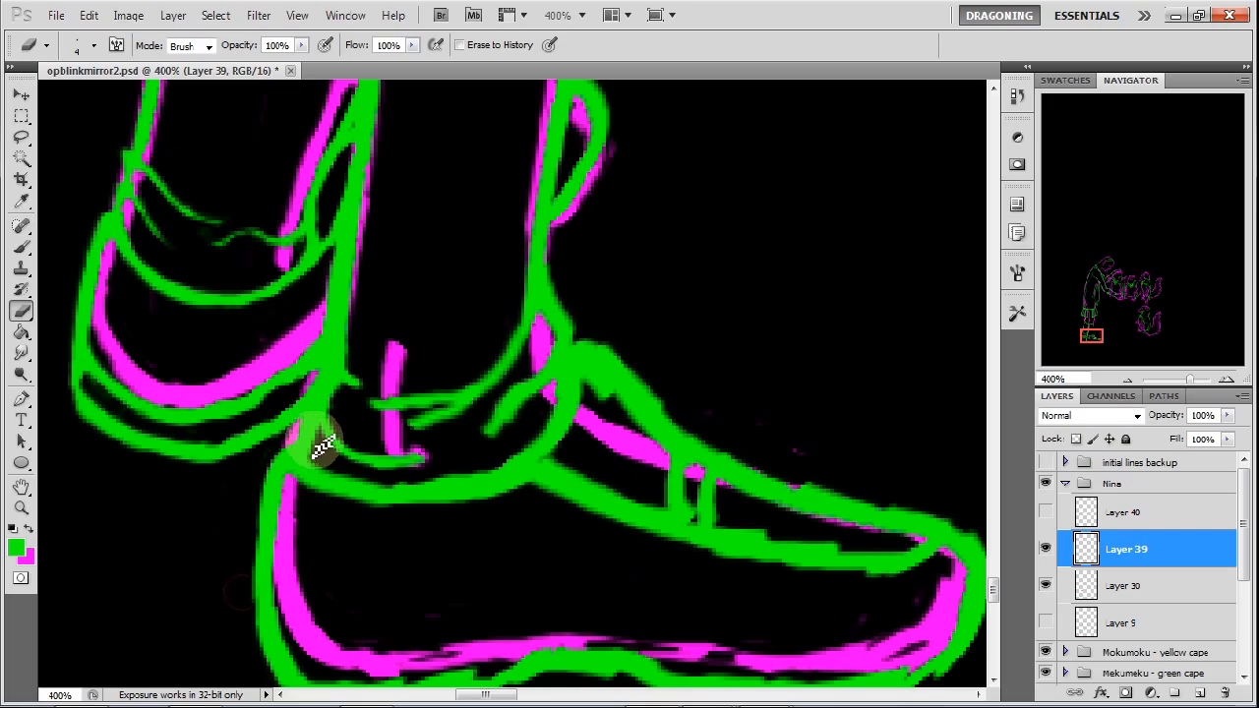
left_click_drag(349, 335, 345, 364)
mouse_move(358, 282)
left_mouse_down()
mouse_move(351, 340)
mouse_move(371, 233)
left_mouse_up()
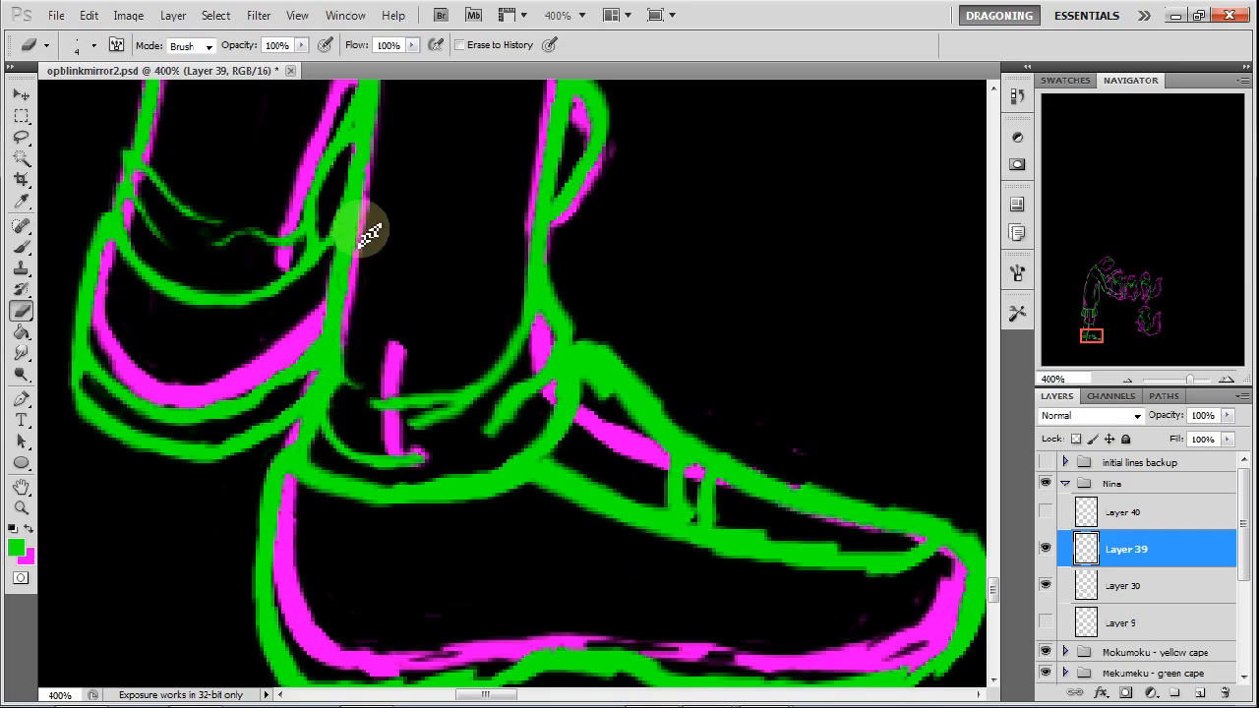
mouse_move(463, 365)
left_mouse_down()
mouse_move(535, 343)
mouse_move(512, 360)
mouse_move(529, 324)
mouse_move(506, 337)
mouse_move(520, 296)
mouse_move(548, 266)
mouse_move(555, 278)
mouse_move(548, 247)
mouse_move(578, 322)
mouse_move(559, 295)
mouse_move(542, 348)
mouse_move(467, 421)
mouse_move(420, 439)
mouse_move(393, 436)
mouse_move(434, 416)
mouse_move(366, 416)
mouse_move(402, 422)
mouse_move(427, 360)
mouse_move(397, 400)
mouse_move(442, 390)
left_mouse_up()
Step: Thin the front edge of the front sock and the small bulge beside it with the Eraser
left_click_drag(605, 164, 528, 322)
mouse_move(528, 322)
left_mouse_down()
mouse_move(501, 375)
mouse_move(511, 354)
mouse_move(489, 368)
mouse_move(531, 307)
left_mouse_up()
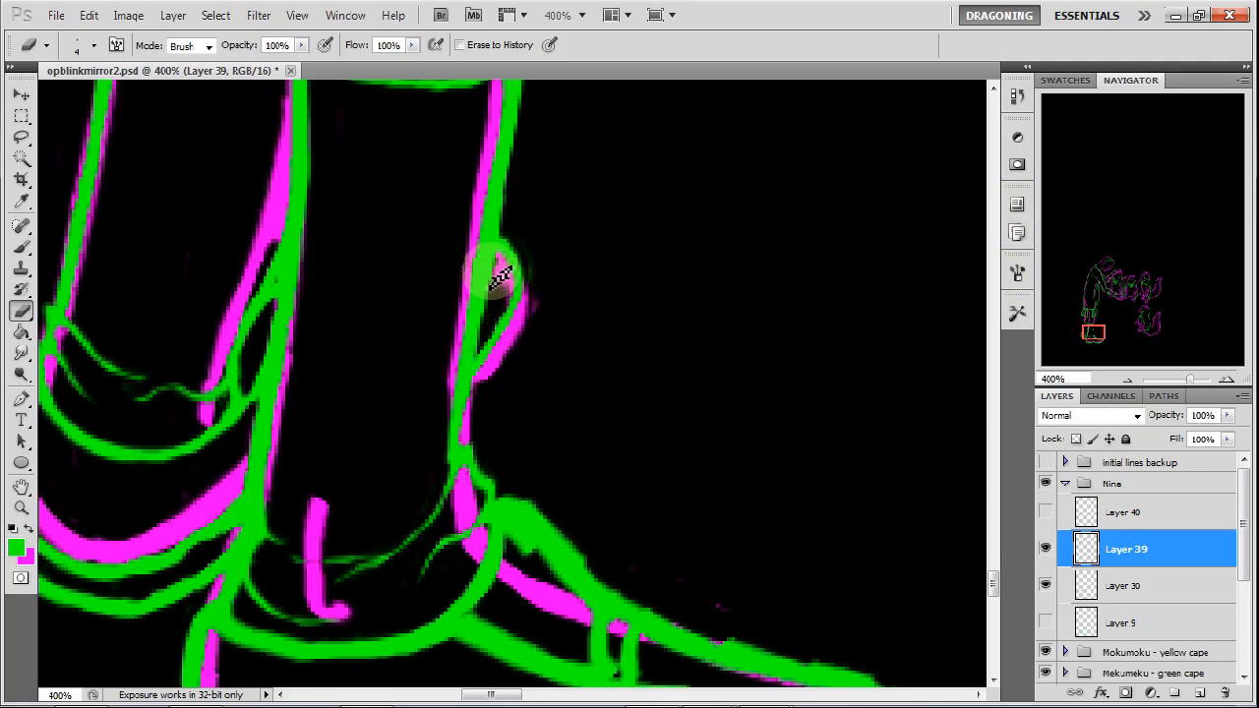
left_click_drag(1096, 329, 1100, 325)
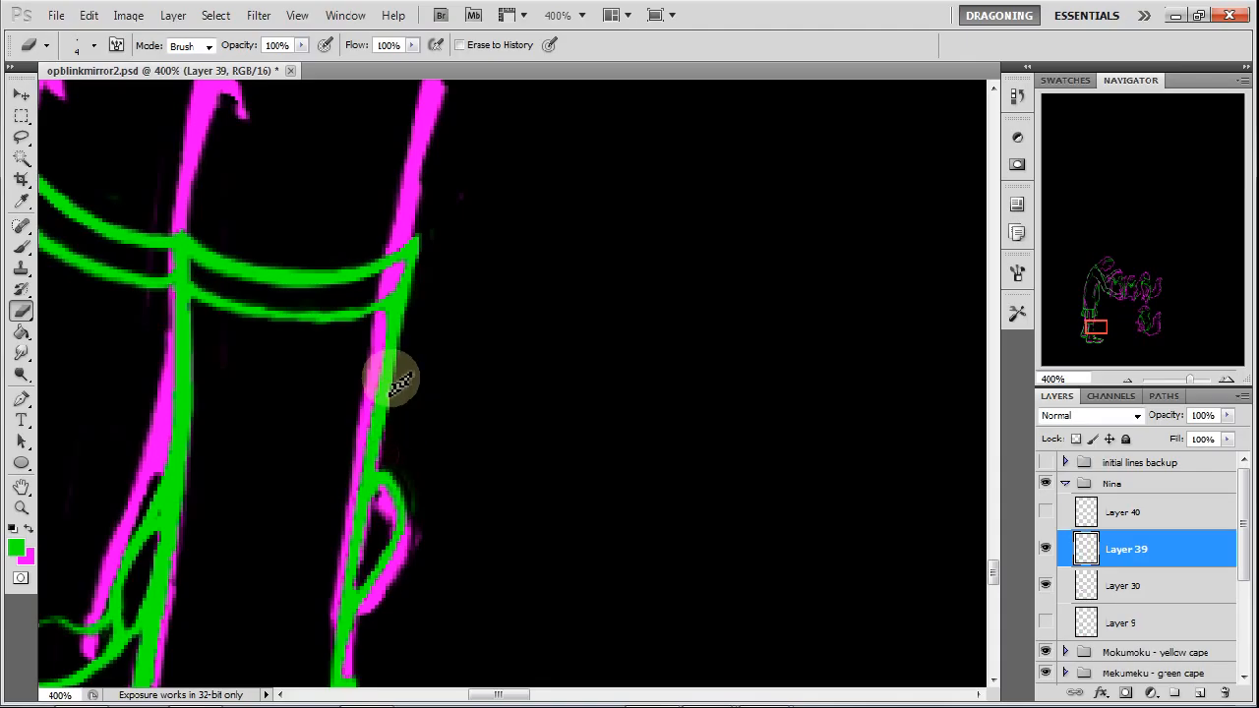
Step: Refine the cuff bands of both socks, extending the centre edge upward with the Brush and thinning the bands with the Eraser
mouse_move(1099, 317)
left_mouse_down()
mouse_move(1093, 329)
mouse_move(1093, 317)
left_mouse_up()
left_click(20, 247)
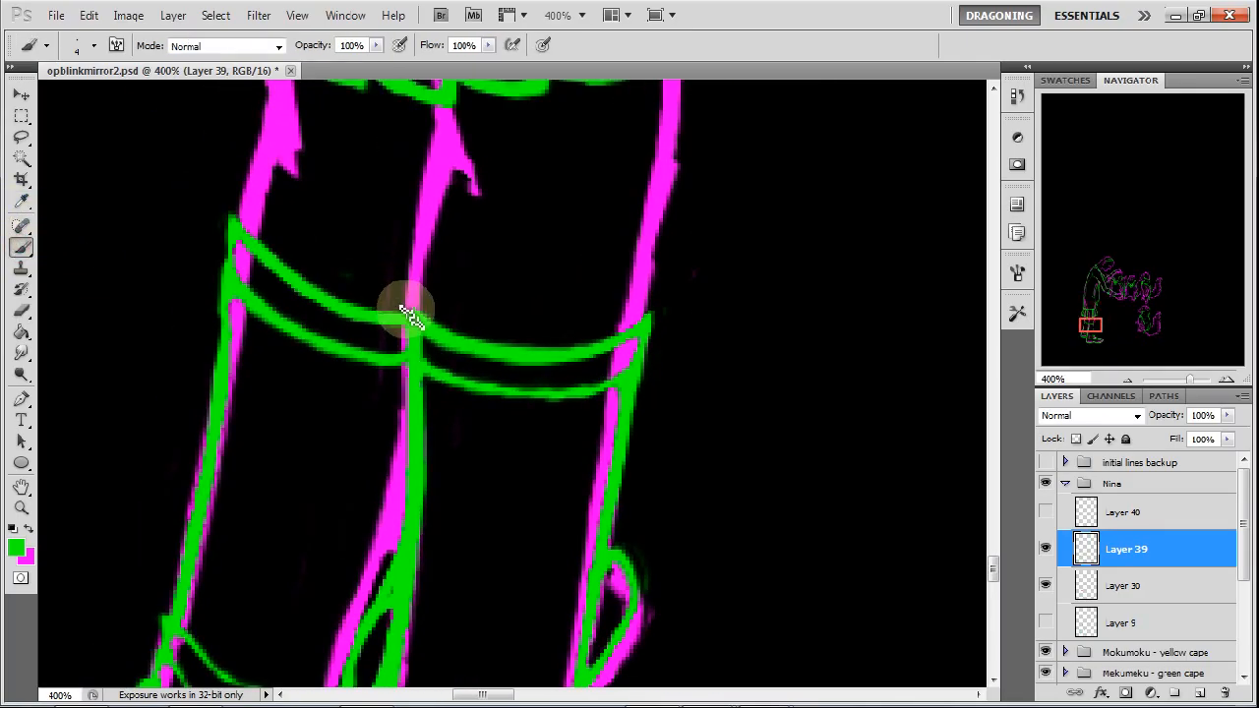
key("e")
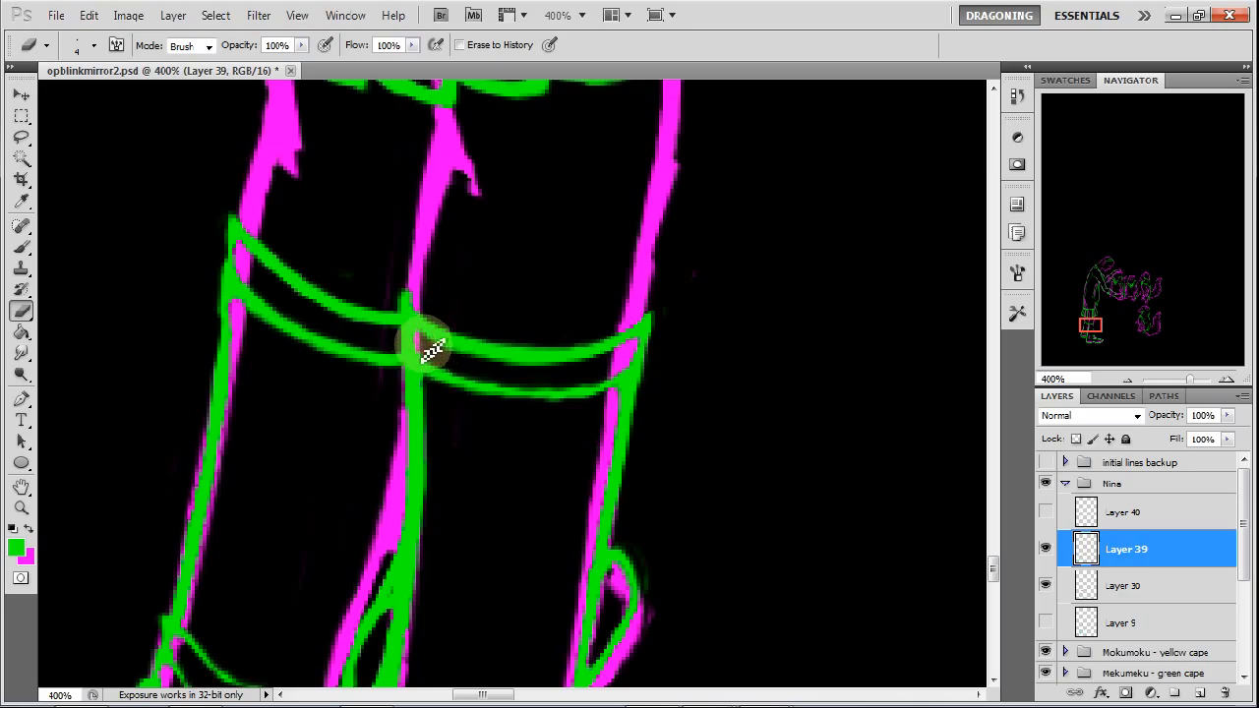
mouse_move(418, 346)
left_mouse_down()
mouse_move(491, 365)
mouse_move(417, 348)
mouse_move(561, 373)
mouse_move(523, 365)
mouse_move(612, 373)
mouse_move(555, 366)
mouse_move(640, 352)
left_mouse_up()
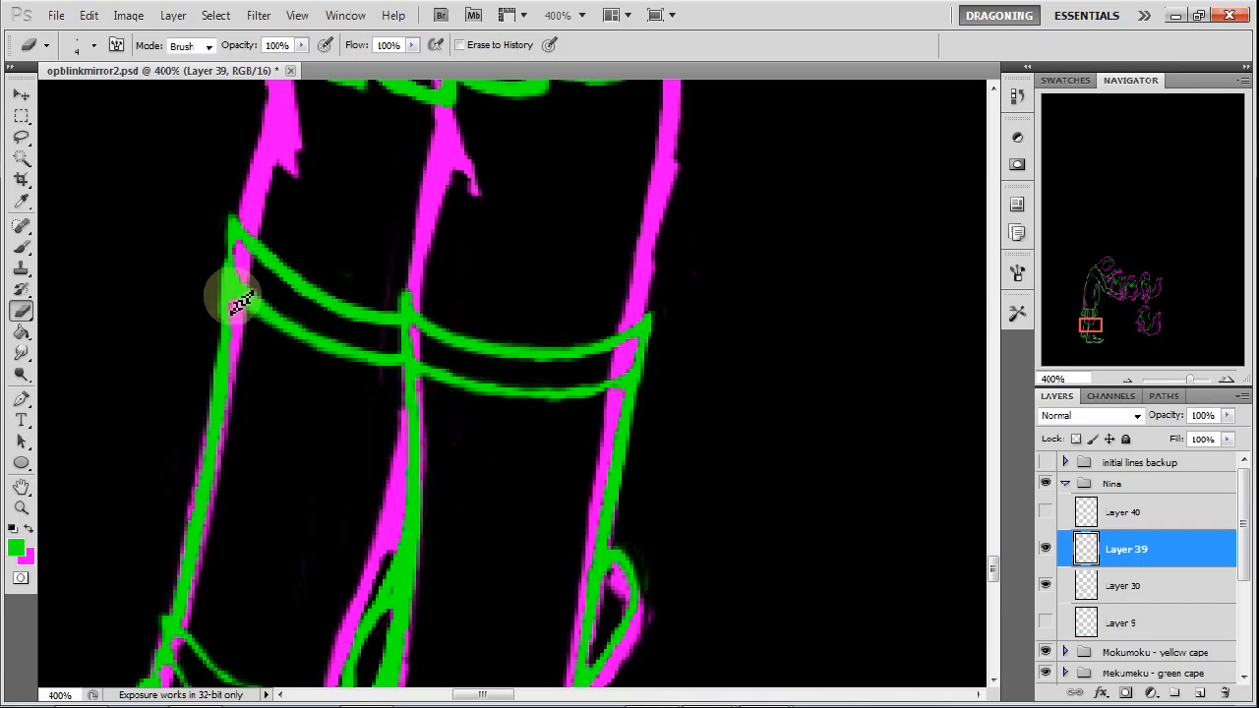
key("b")
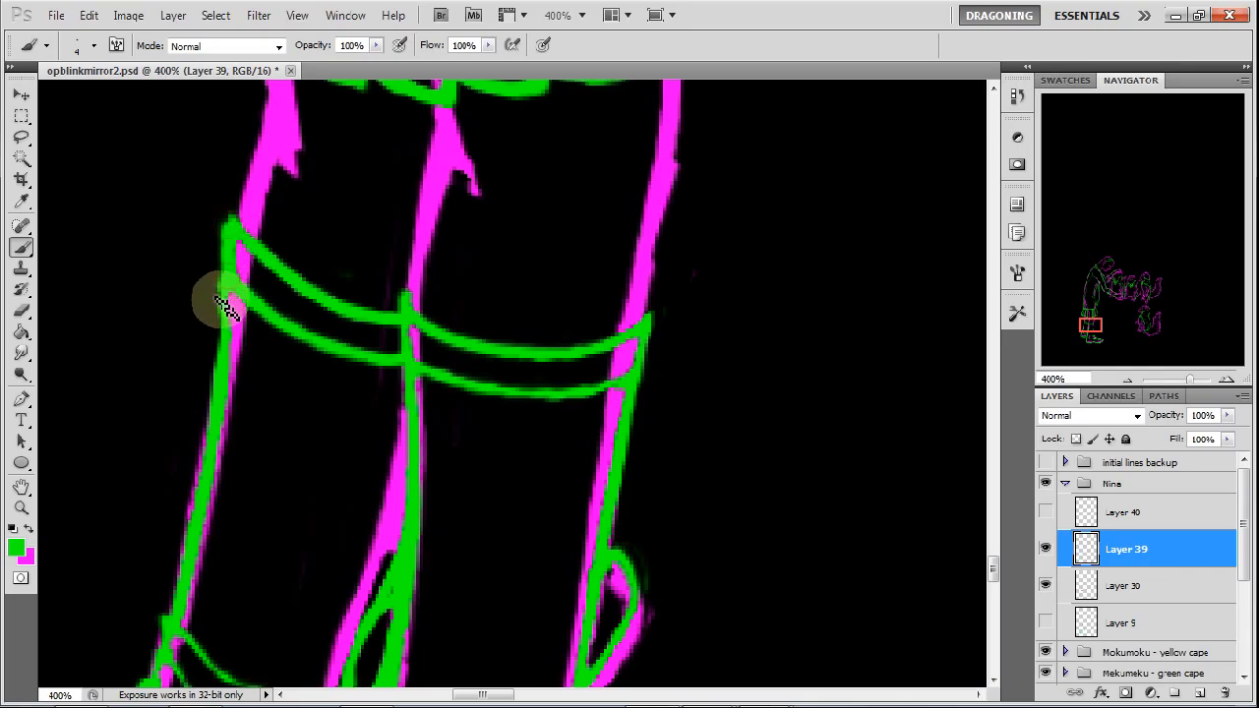
left_click(22, 310)
Step: Erase the inner side of the front shoe's heel line and paint a sole line from heel to toe with the Brush
left_click_drag(1090, 325, 1094, 340)
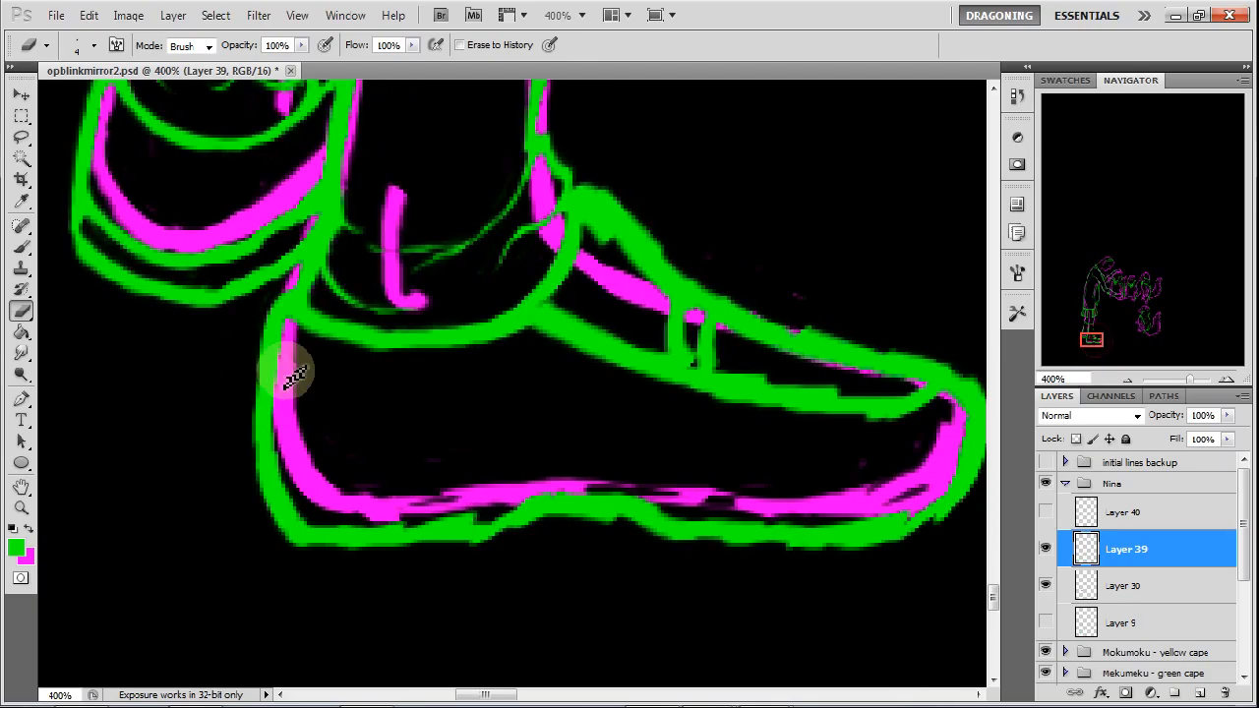
left_click_drag(284, 327, 285, 429)
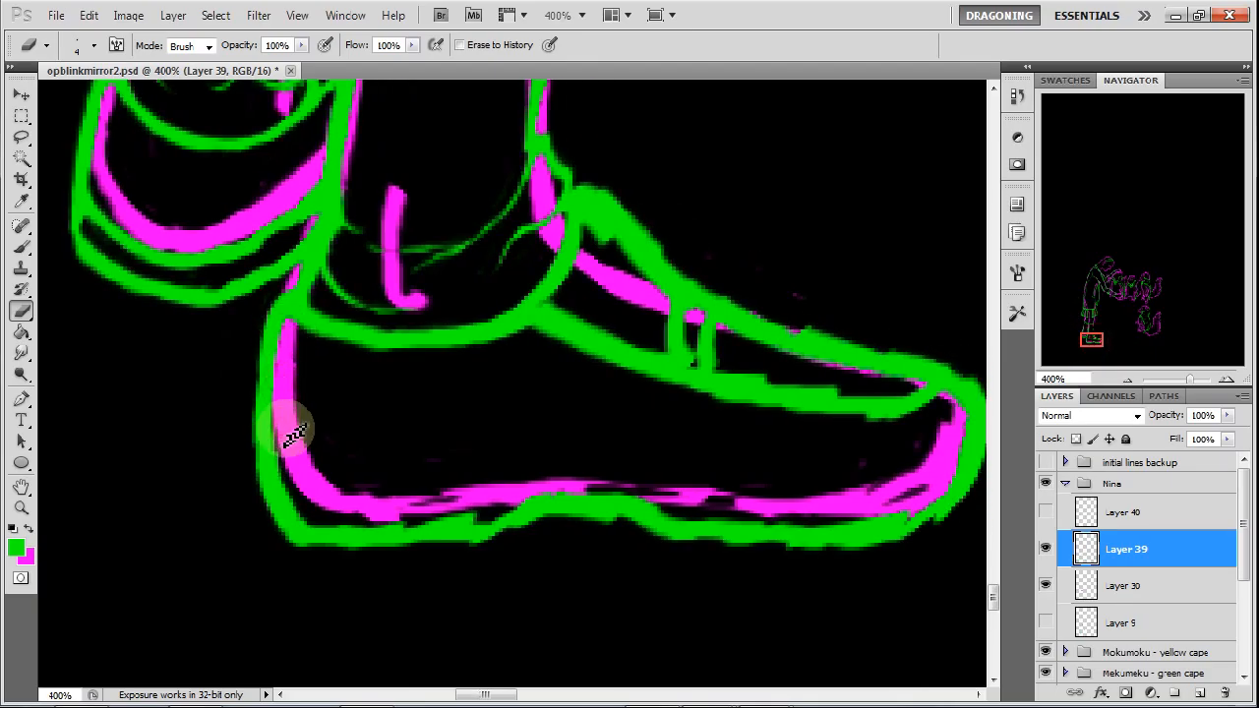
key("b")
mouse_move(287, 489)
left_mouse_down()
mouse_move(598, 483)
mouse_move(740, 511)
mouse_move(920, 496)
left_mouse_up()
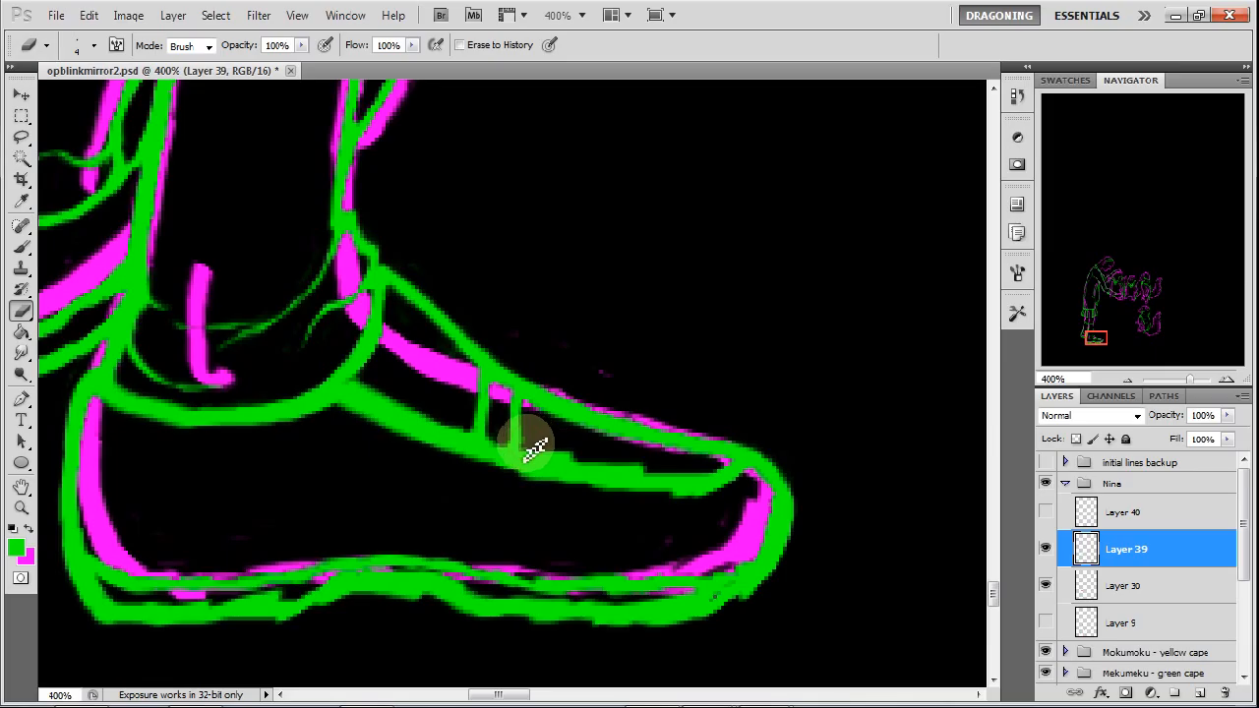
Step: Thin the front shoe's upper seam and sole outline with the Eraser, smoothing the jagged edges and rounding the heel corner
mouse_move(526, 452)
left_mouse_down()
mouse_move(601, 458)
mouse_move(554, 443)
mouse_move(653, 473)
mouse_move(613, 458)
mouse_move(726, 475)
mouse_move(725, 506)
mouse_move(675, 501)
mouse_move(692, 499)
left_mouse_up()
mouse_move(513, 490)
left_mouse_down()
mouse_move(547, 484)
mouse_move(520, 480)
mouse_move(548, 488)
left_mouse_up()
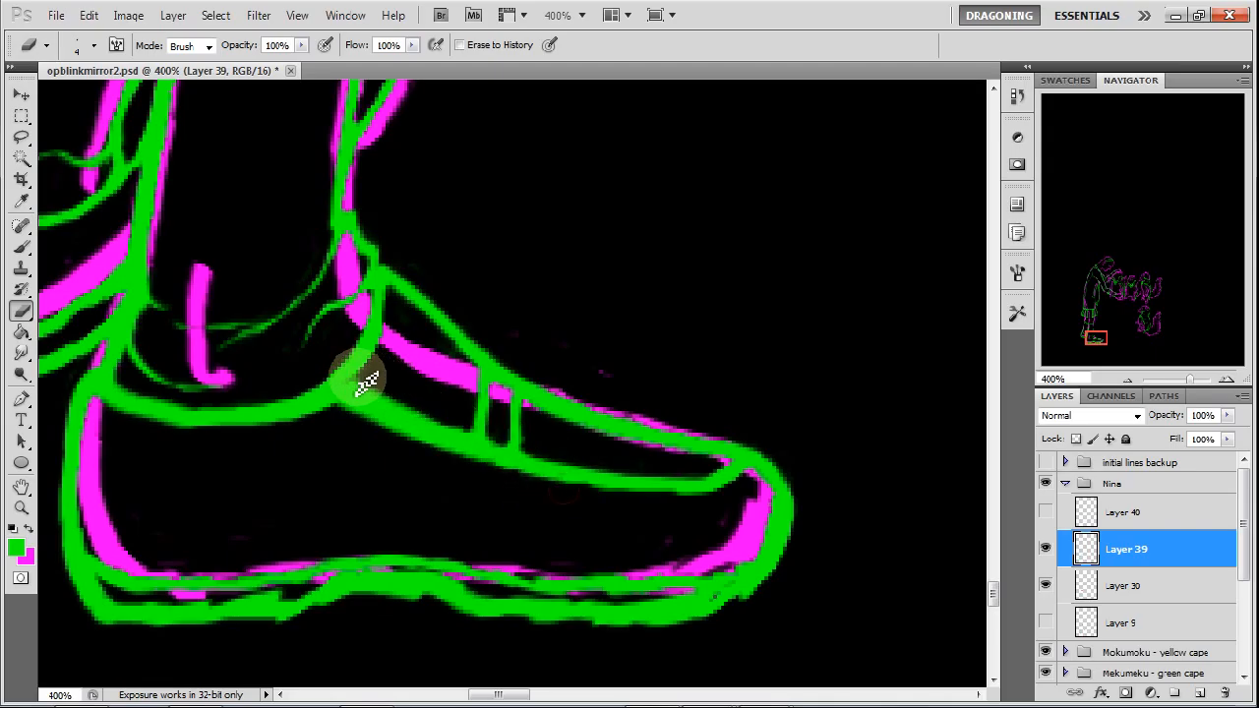
mouse_move(367, 389)
left_mouse_down()
mouse_move(466, 426)
mouse_move(442, 412)
mouse_move(461, 459)
mouse_move(514, 479)
mouse_move(485, 464)
mouse_move(657, 501)
mouse_move(616, 491)
mouse_move(662, 498)
mouse_move(642, 474)
mouse_move(570, 450)
mouse_move(665, 472)
mouse_move(560, 449)
mouse_move(696, 473)
mouse_move(644, 469)
mouse_move(700, 475)
left_mouse_up()
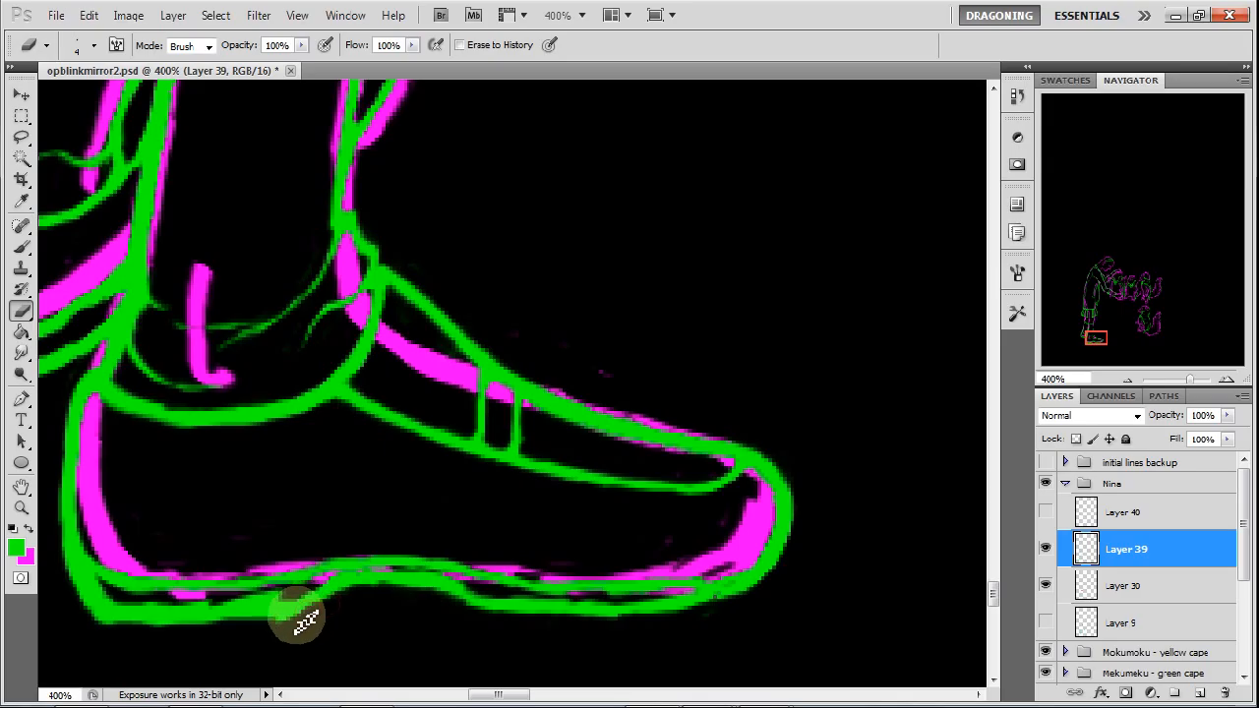
left_click_drag(224, 605, 285, 595)
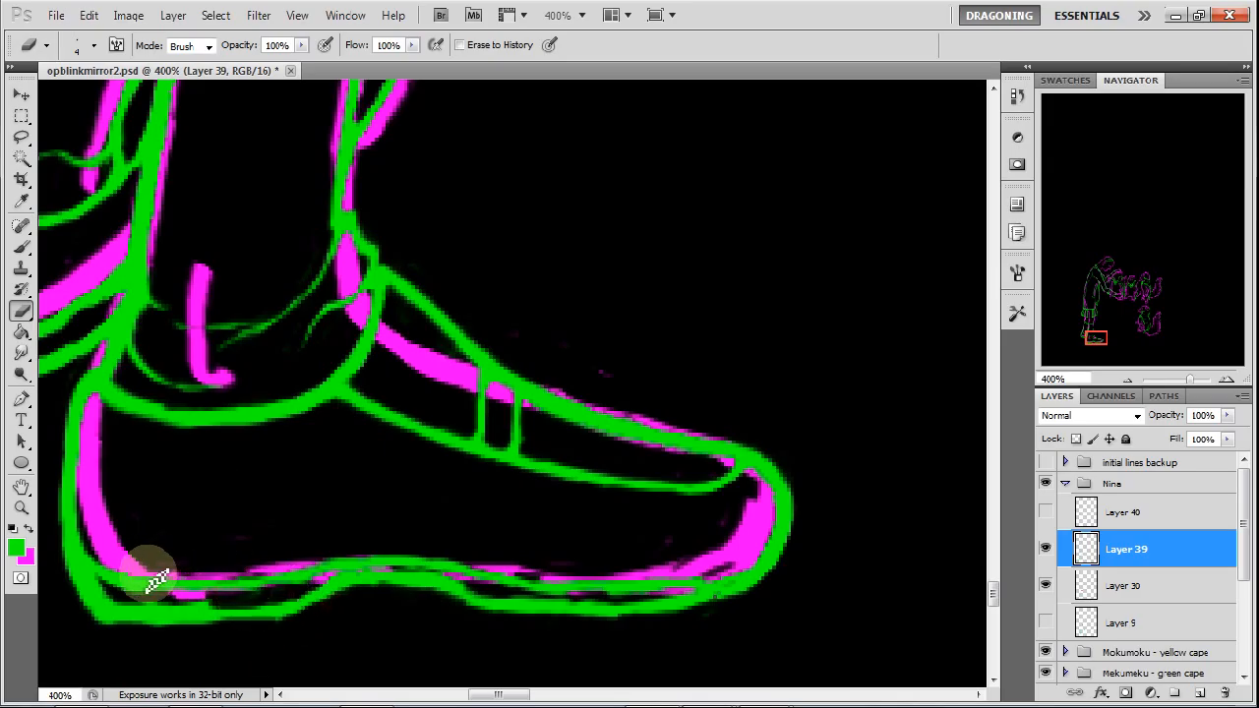
left_click_drag(135, 599, 204, 602)
mouse_move(85, 606)
left_mouse_down()
mouse_move(102, 628)
mouse_move(157, 627)
left_mouse_up()
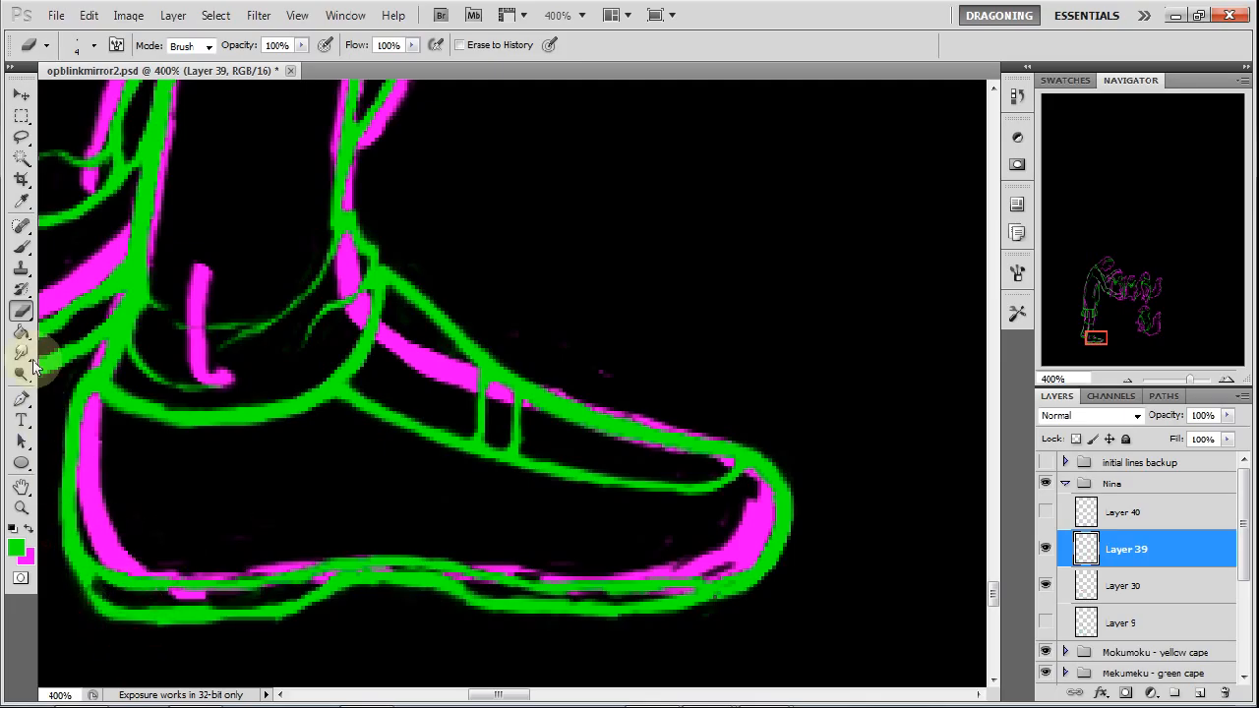
Step: Zoom in to 600% on the front shoe and clean up between the sole lines with a 4 px Eraser tip
left_click(22, 246)
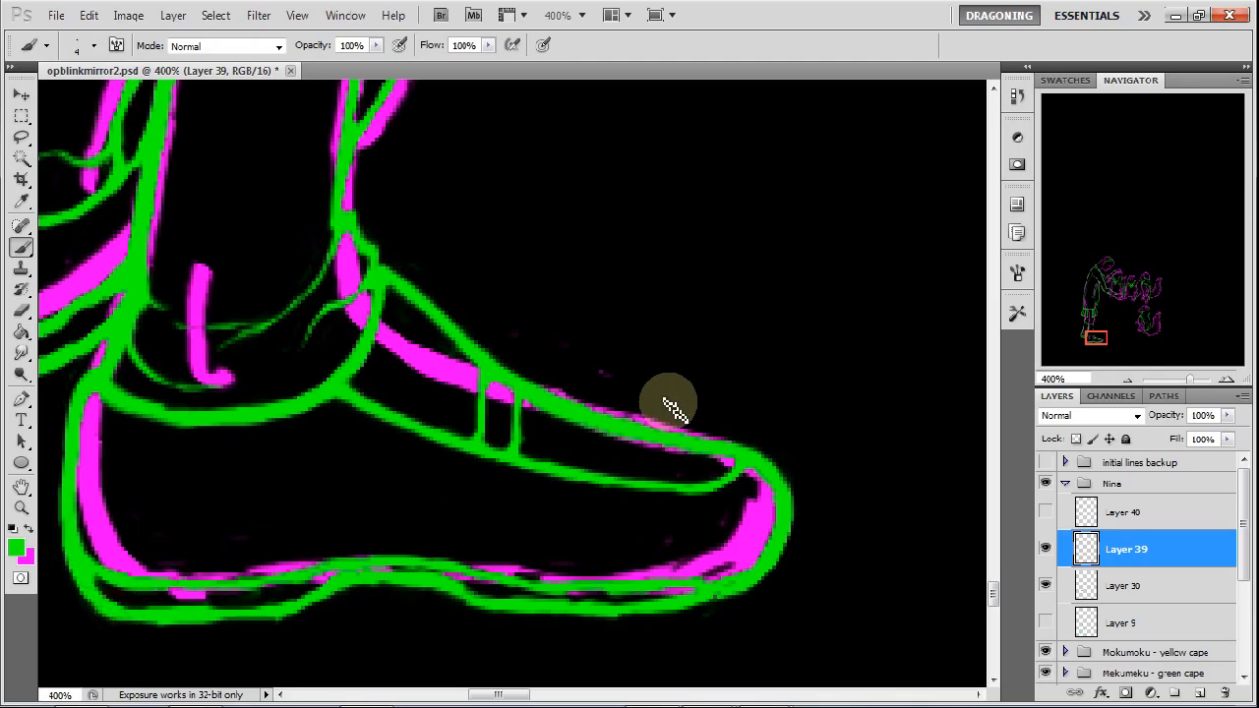
left_click(1227, 380)
left_click(1227, 381)
left_click_drag(1096, 337, 1097, 344)
key("e")
right_click(417, 256)
scroll(568, 426, "down", 5)
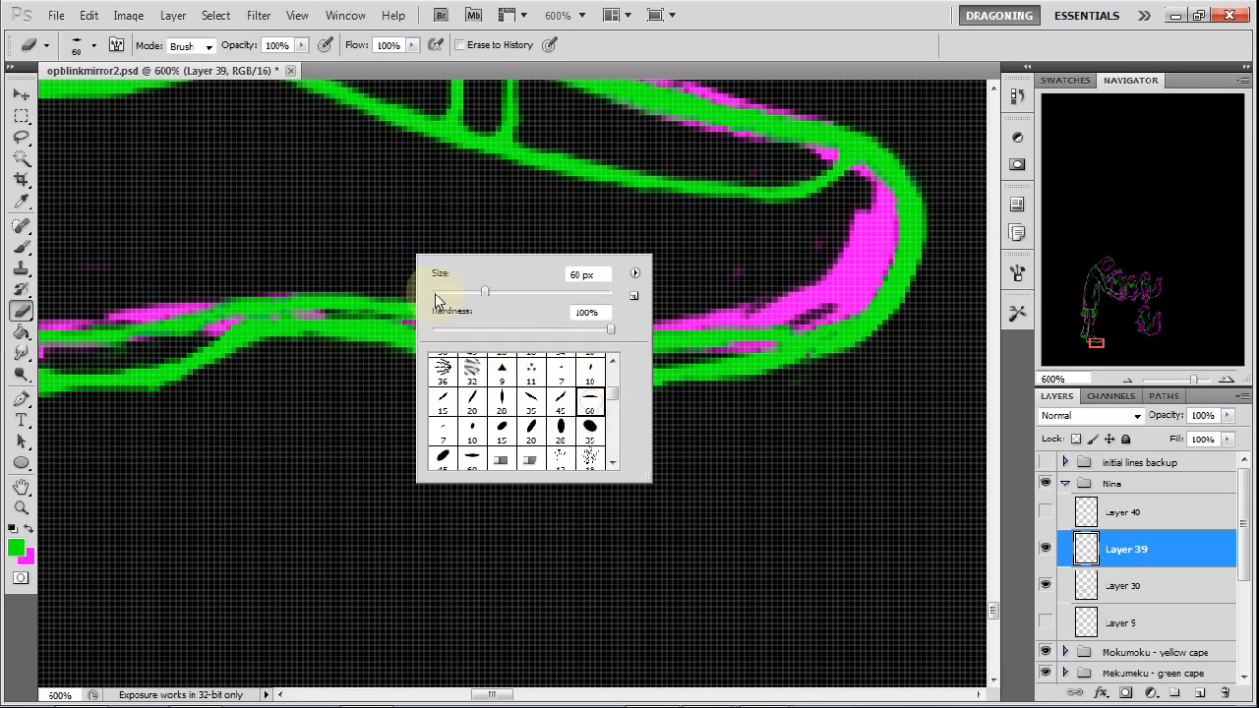
mouse_move(786, 360)
left_mouse_down()
mouse_move(649, 363)
mouse_move(232, 319)
left_mouse_up()
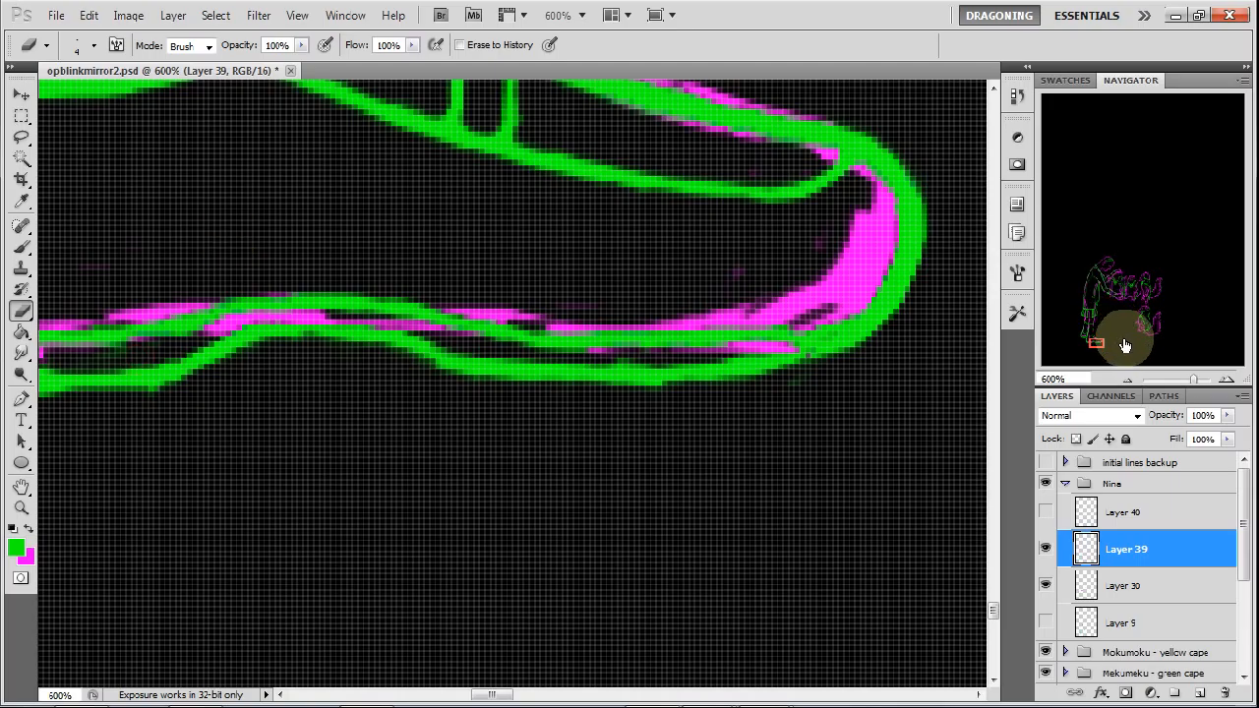
left_click_drag(1098, 343, 1084, 339)
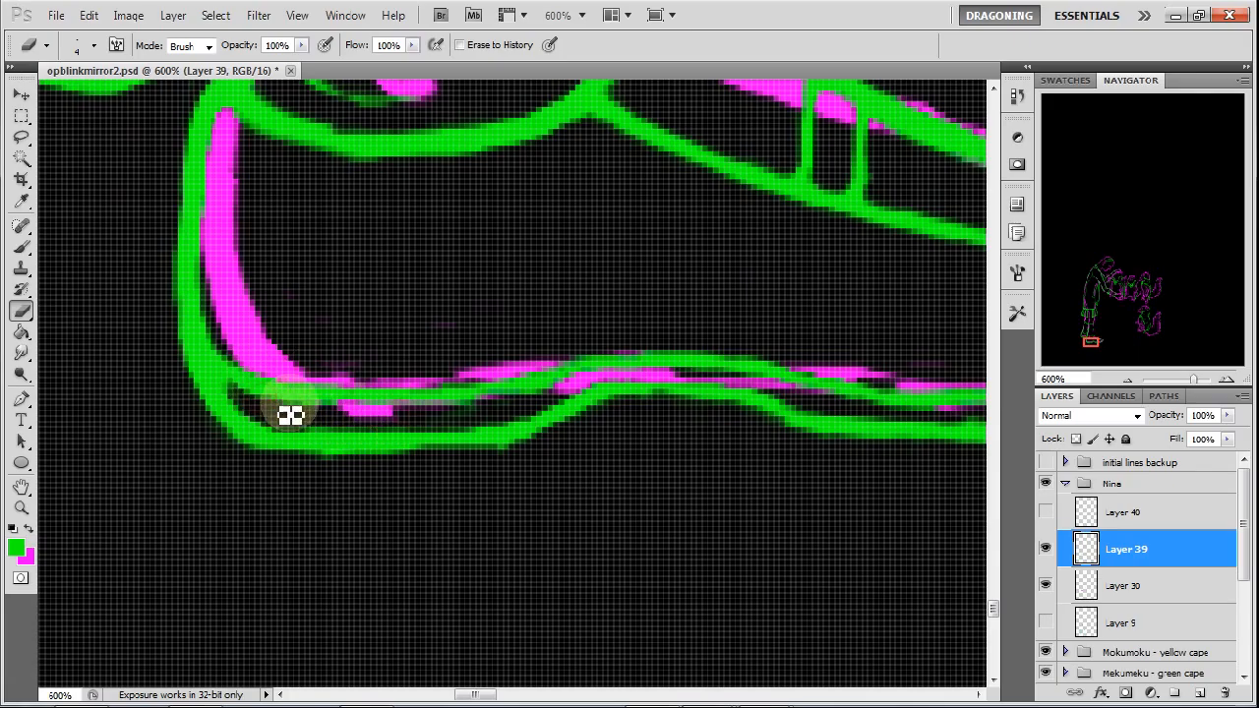
Step: Zoom out to 66.67% to review the cleaned-up socks and shoes with the rest of the drawing
left_click(1129, 380)
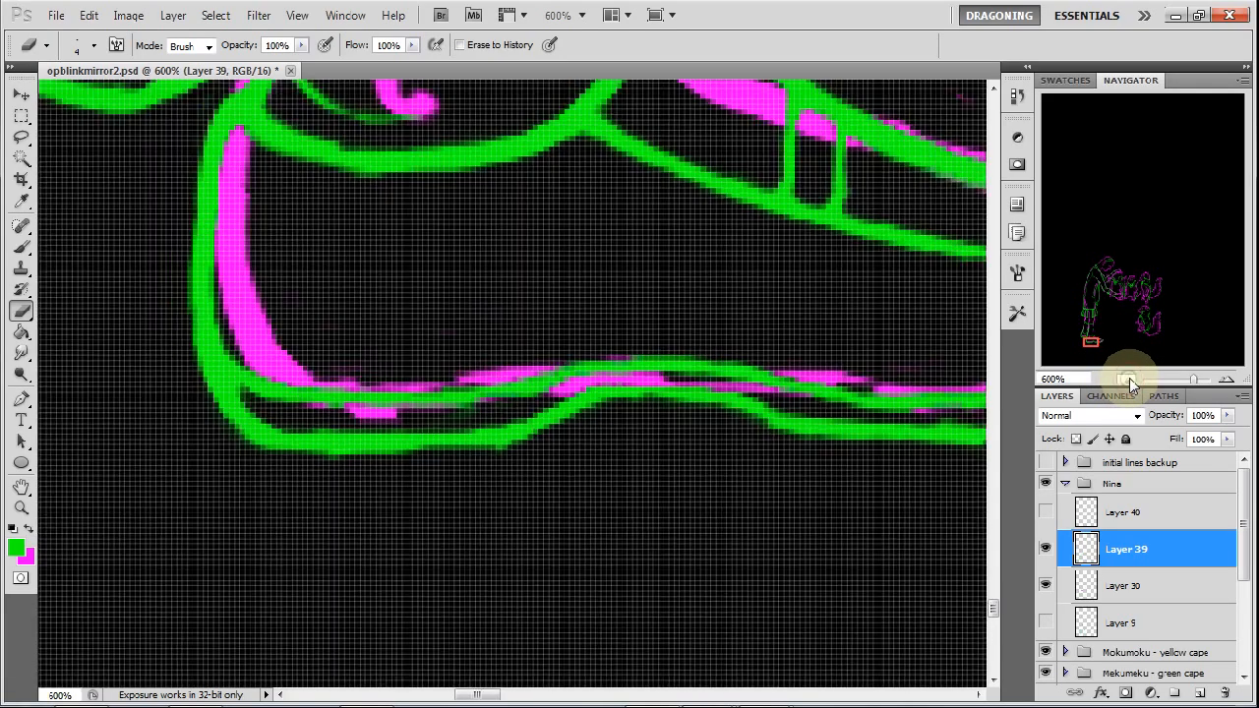
left_click(1129, 380)
left_click(1130, 380)
left_click(1129, 379)
left_click(1130, 381)
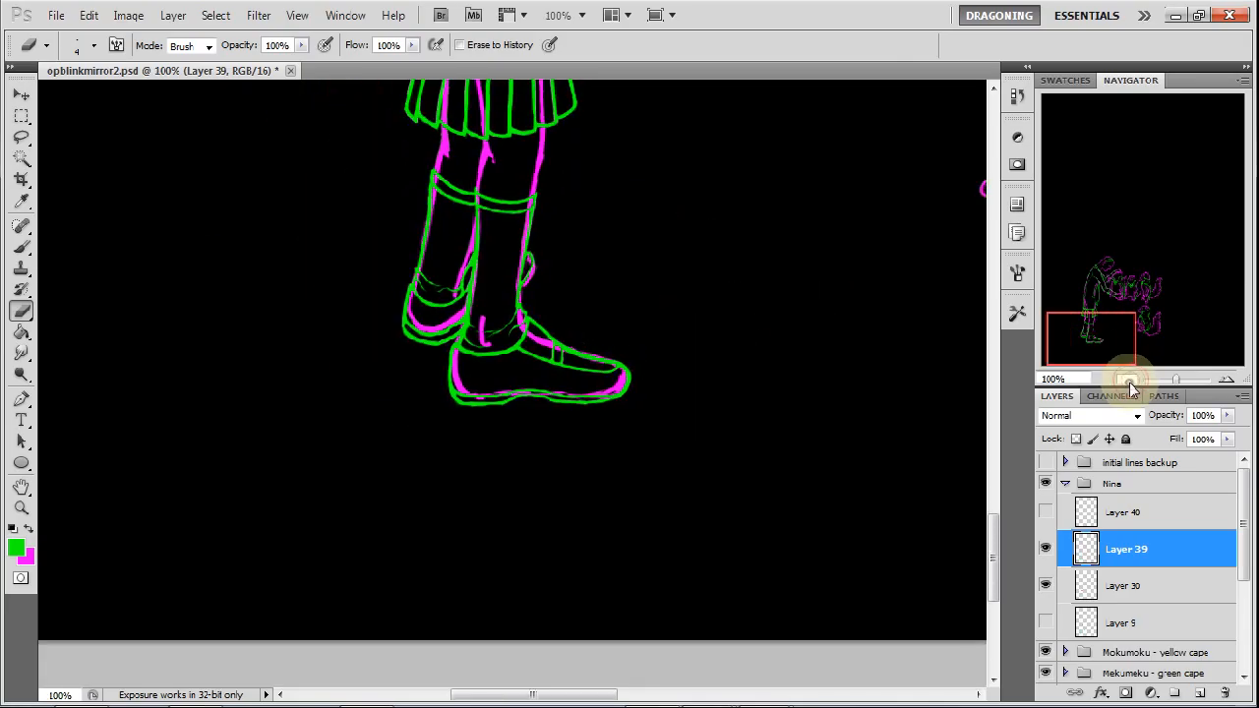
left_click(1129, 381)
left_click(1126, 380)
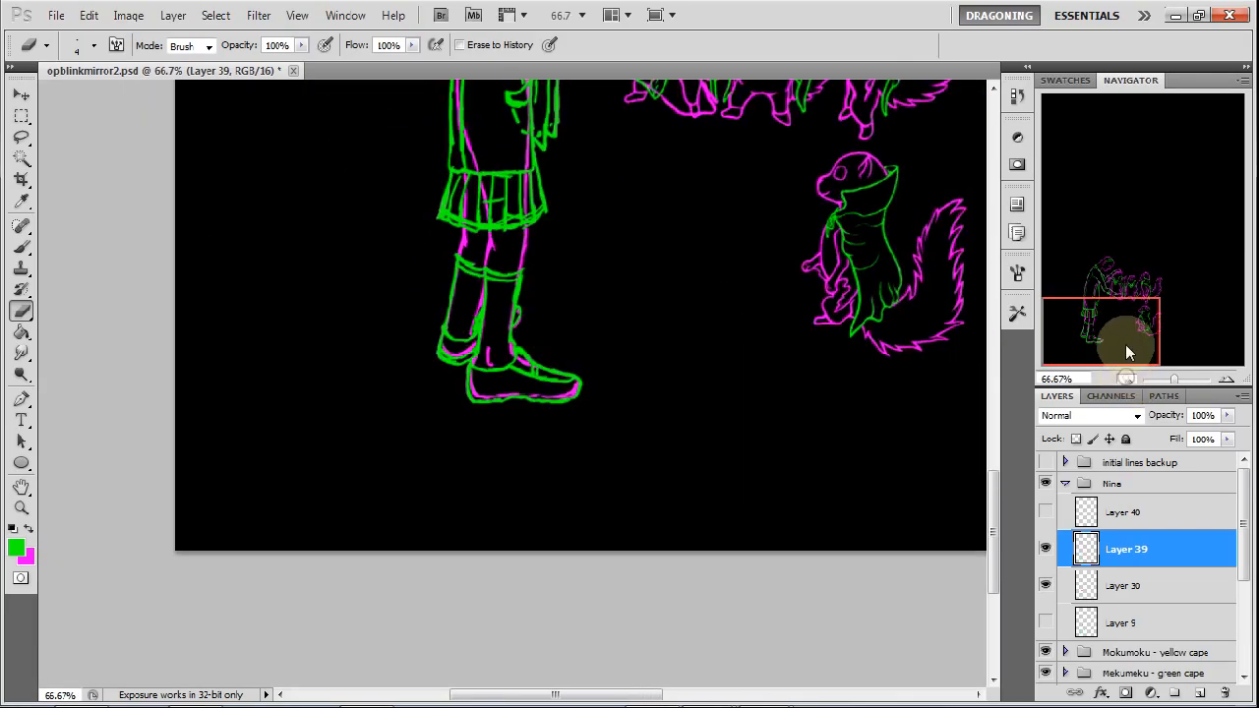
Step: Show Layer 40, hide Layer 30, and scale the lassoed socks and shoes to 80% width and 90% height
left_click(1045, 511)
left_click(1047, 586)
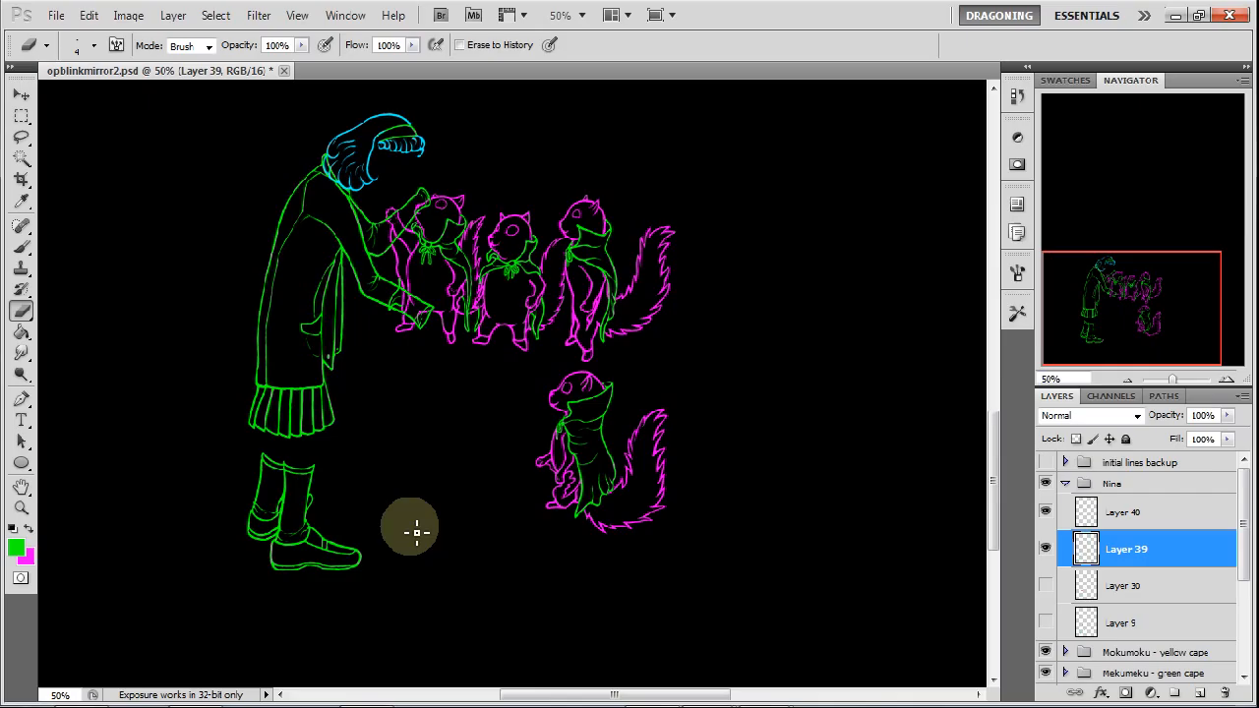
left_click(22, 136)
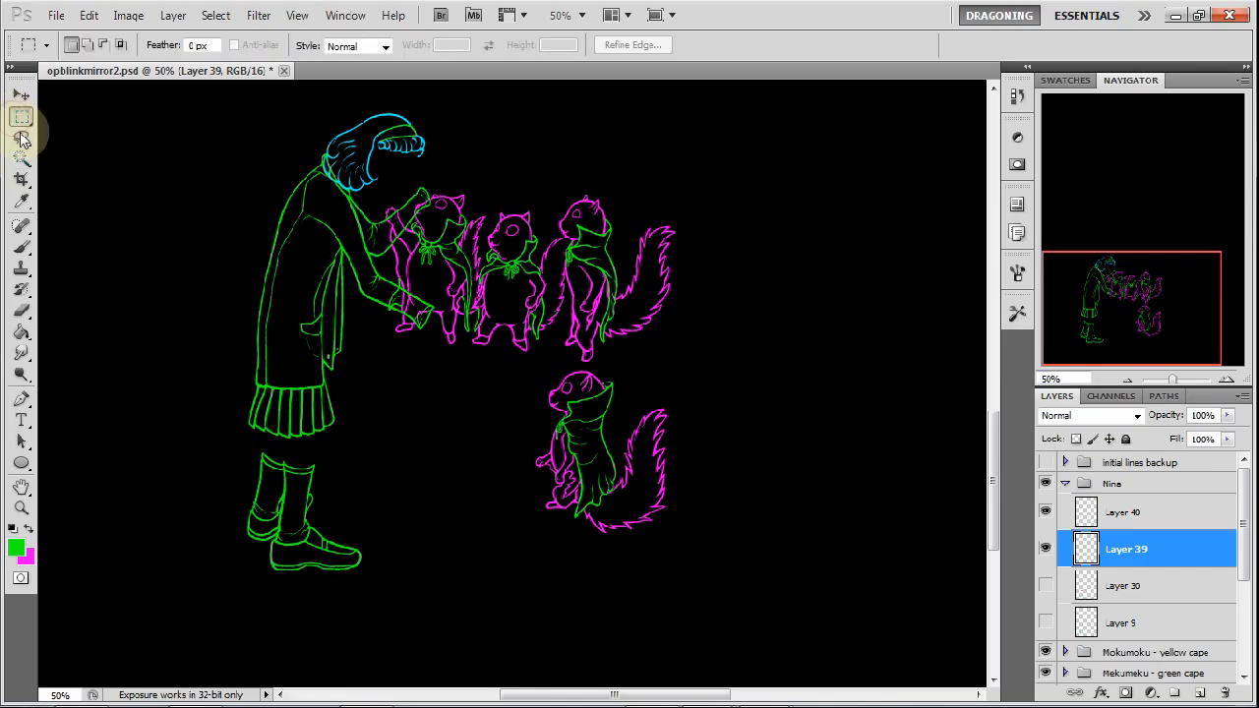
mouse_move(243, 444)
left_mouse_down()
mouse_move(336, 466)
mouse_move(411, 522)
mouse_move(397, 613)
mouse_move(273, 624)
mouse_move(241, 445)
left_mouse_up()
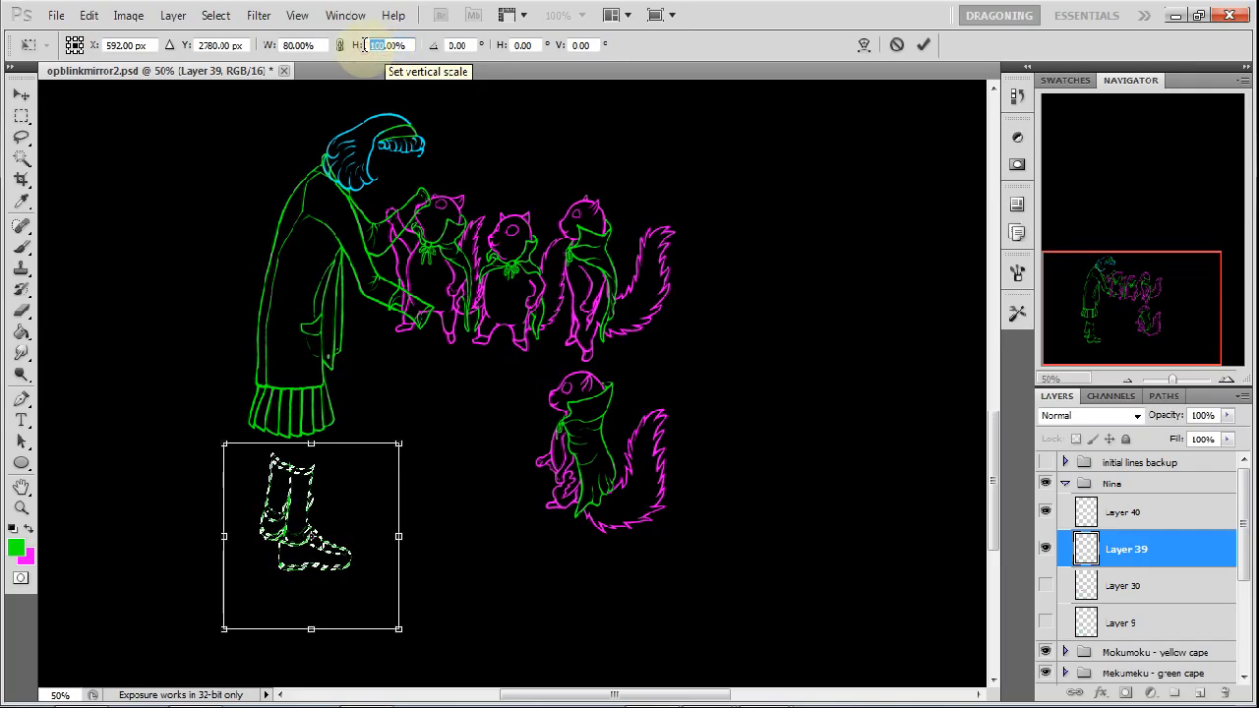
type("90")
key("Return")
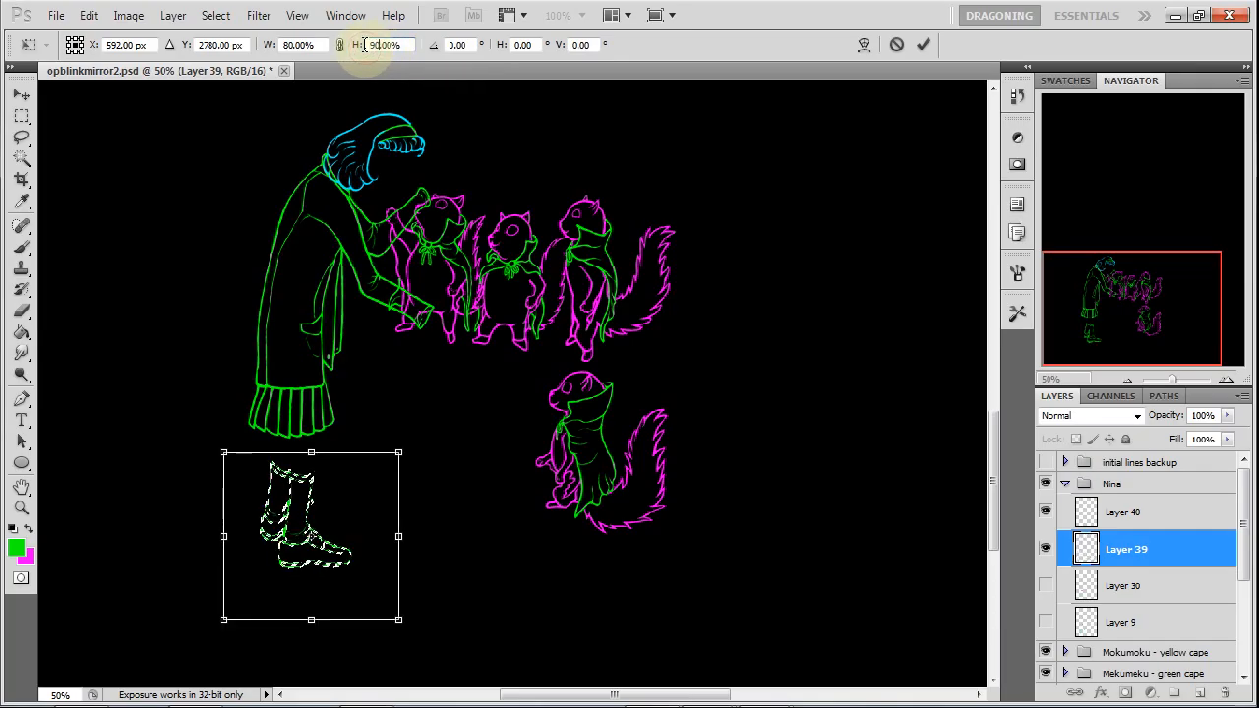
left_click(924, 44)
key("ctrl+d")
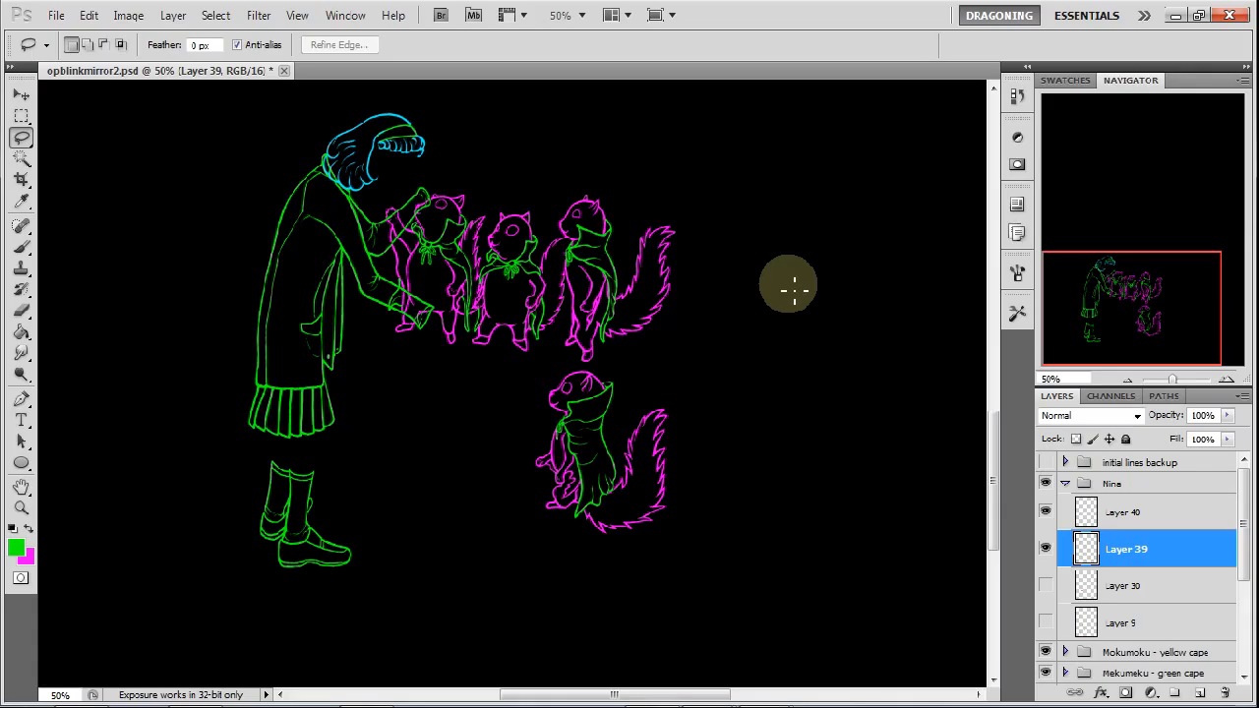
Step: Clean up the front shoe at 500% with the Brush and Eraser, thinning its top outline and merging the doubled seam near the ankle
left_click(1229, 380)
left_click(1230, 380)
left_click(1230, 379)
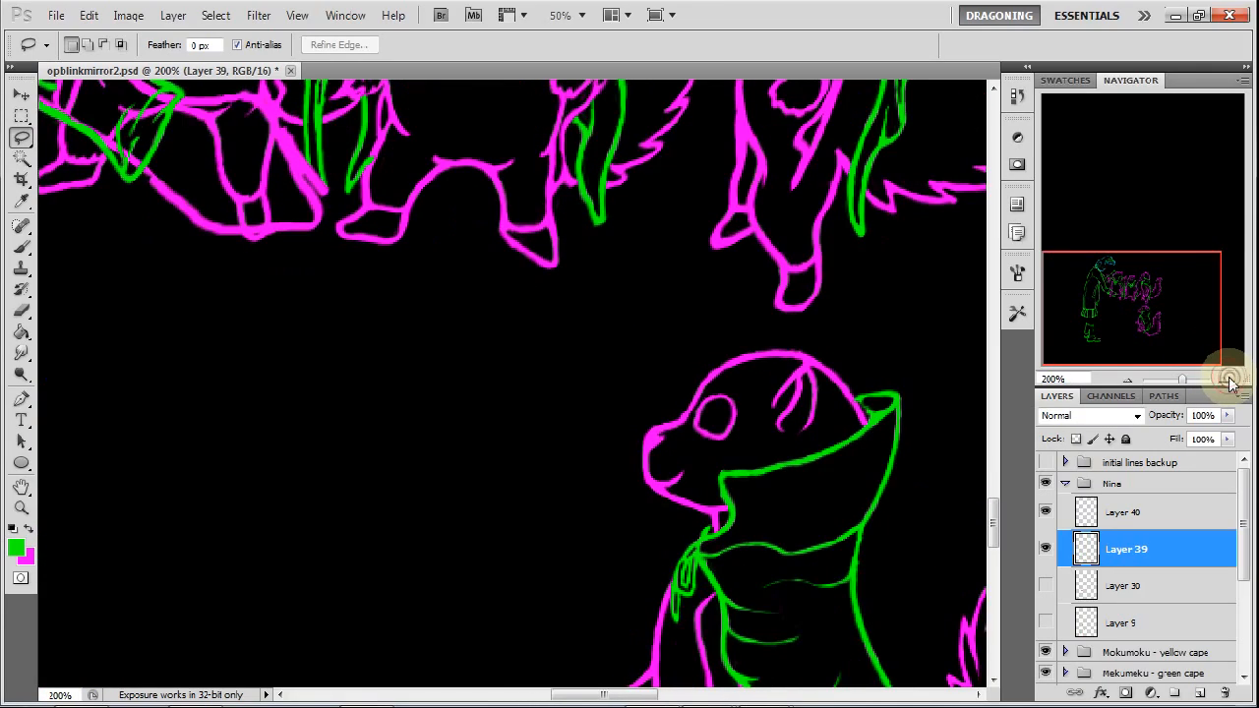
left_click_drag(1175, 305, 1158, 301)
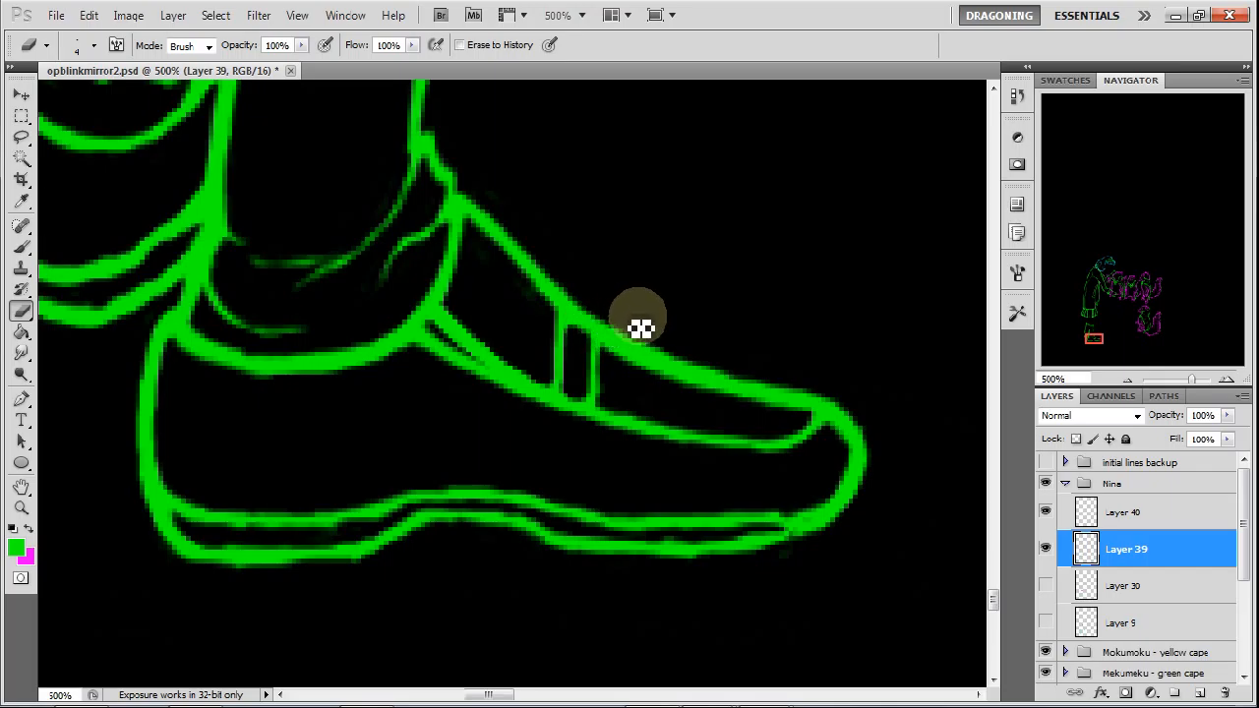
left_click(21, 245)
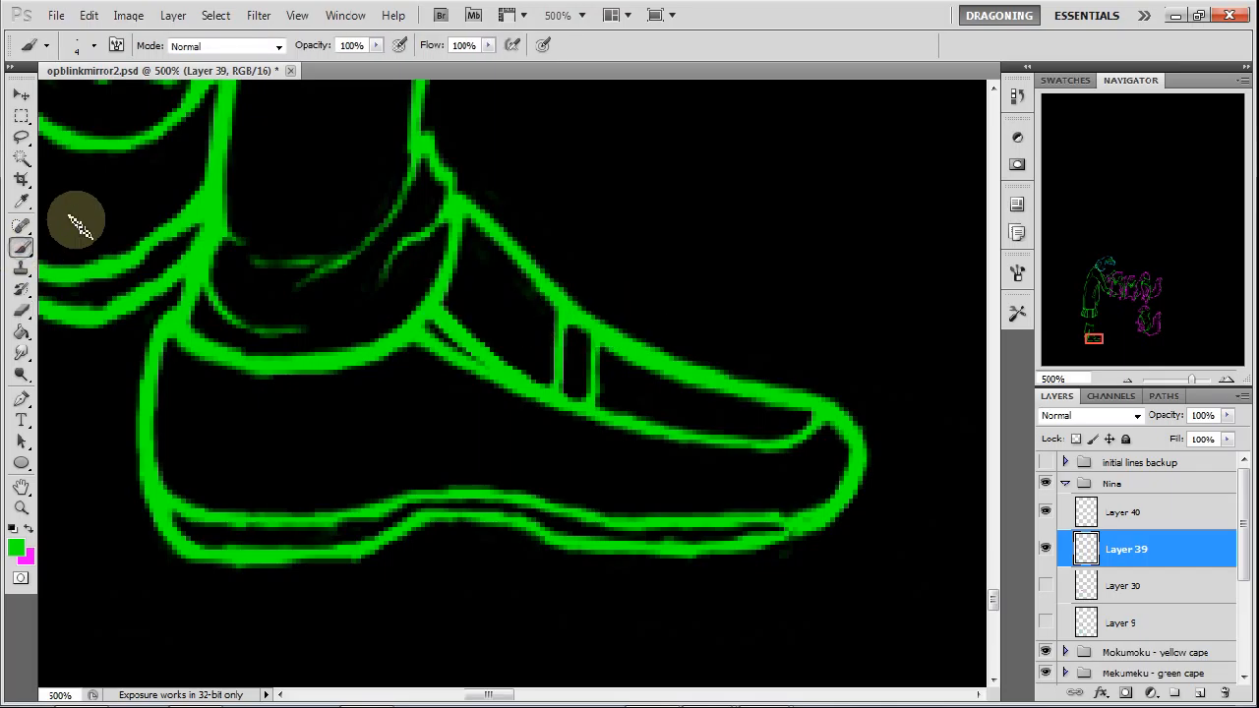
key("e")
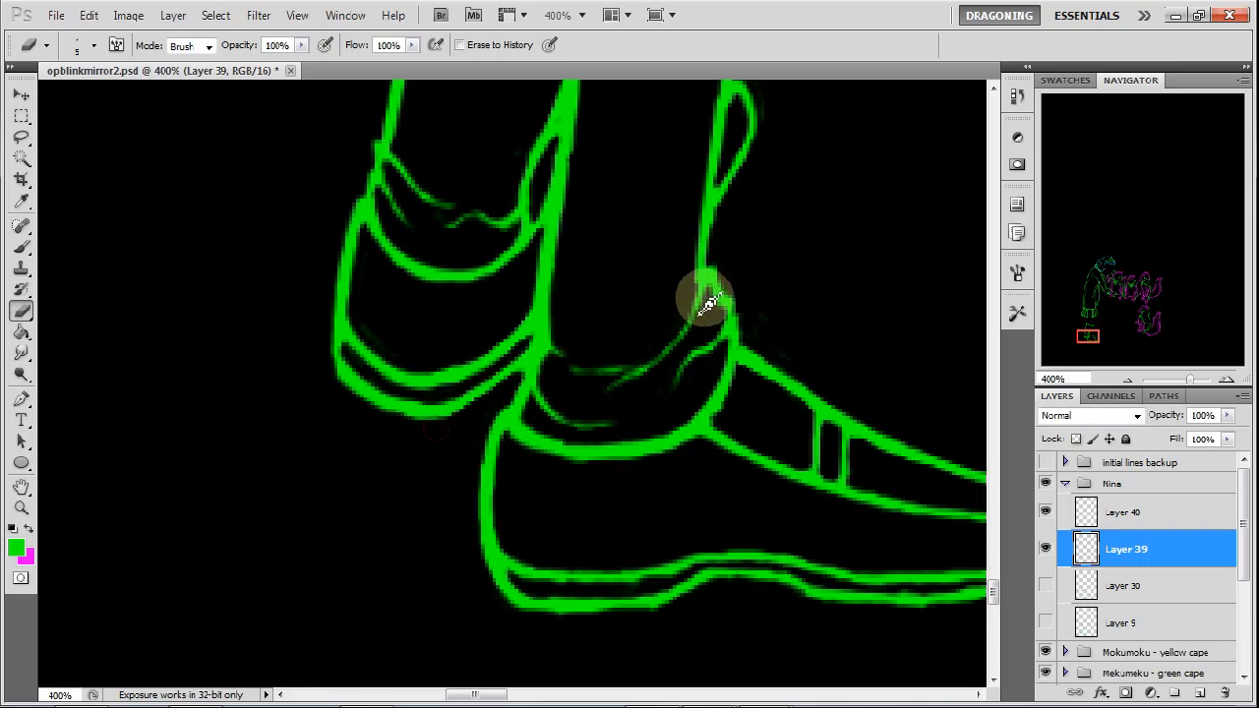
Step: Add small fold lines inside the loop on the front sock's shin edge with the Brush and trim them with the Eraser
left_click_drag(1086, 338, 1092, 331)
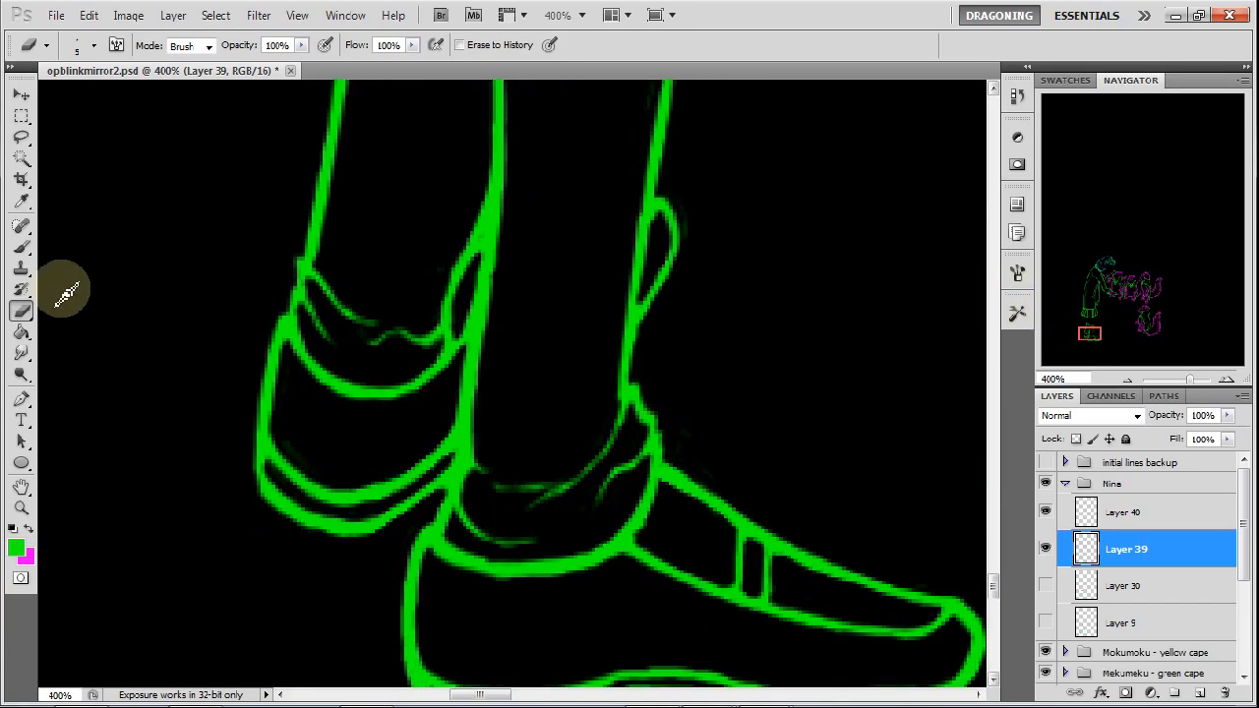
left_click(21, 245)
left_click_drag(640, 290, 673, 241)
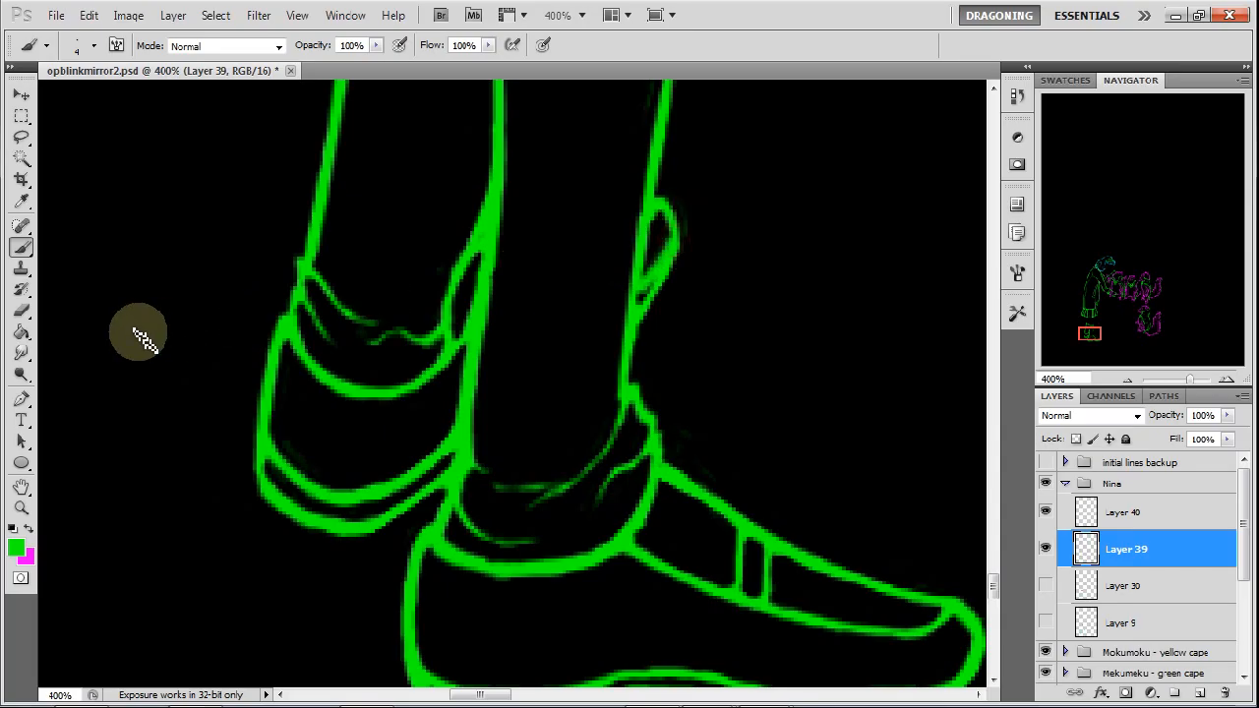
left_click(22, 310)
left_click_drag(655, 286, 667, 244)
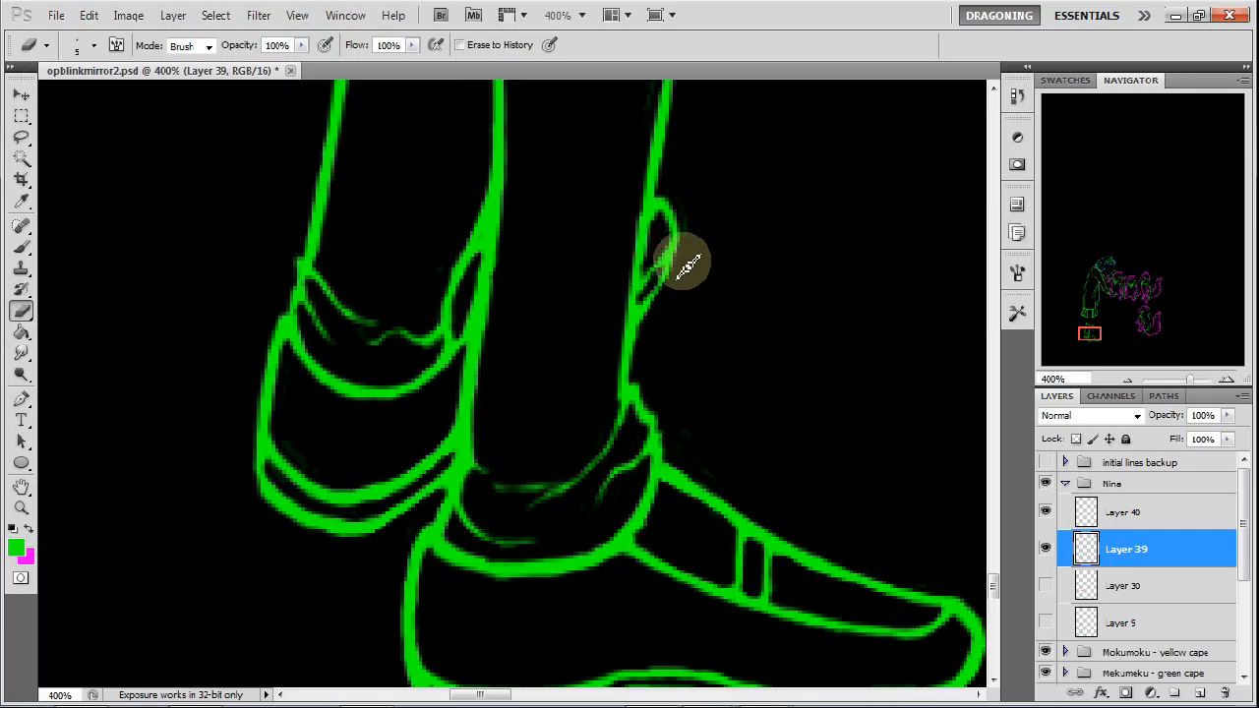
left_click(21, 247)
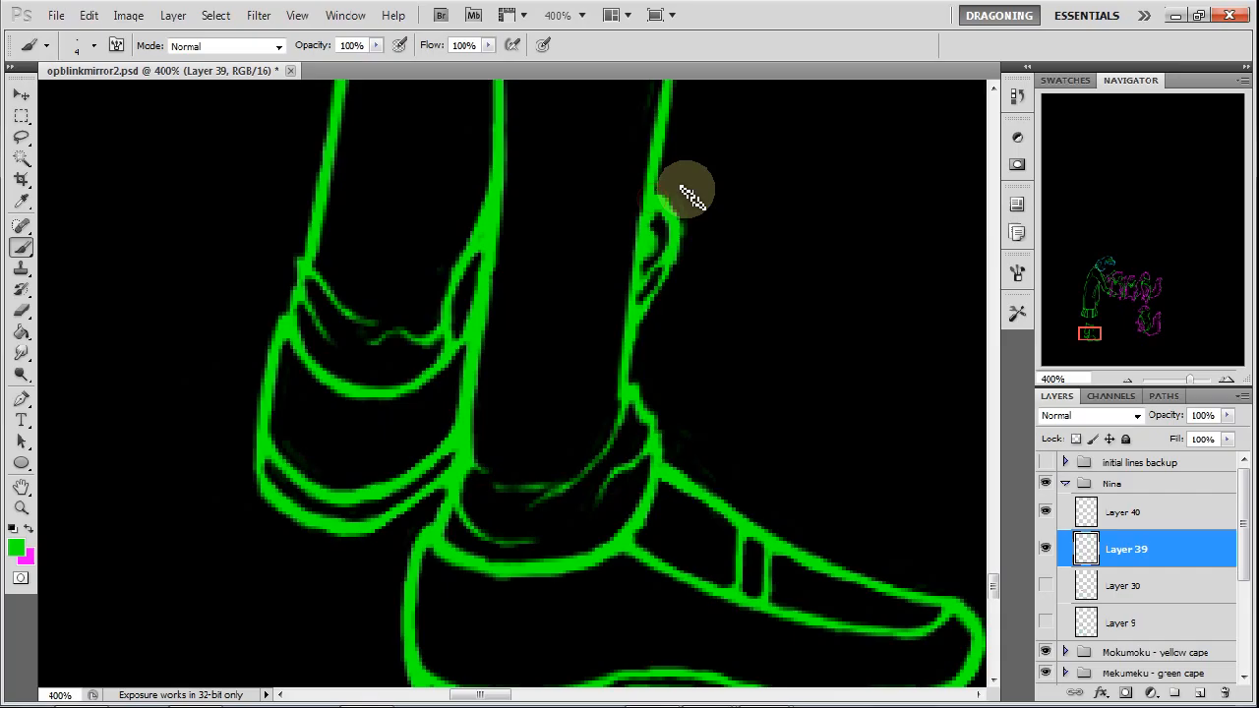
key("e")
left_click(686, 227)
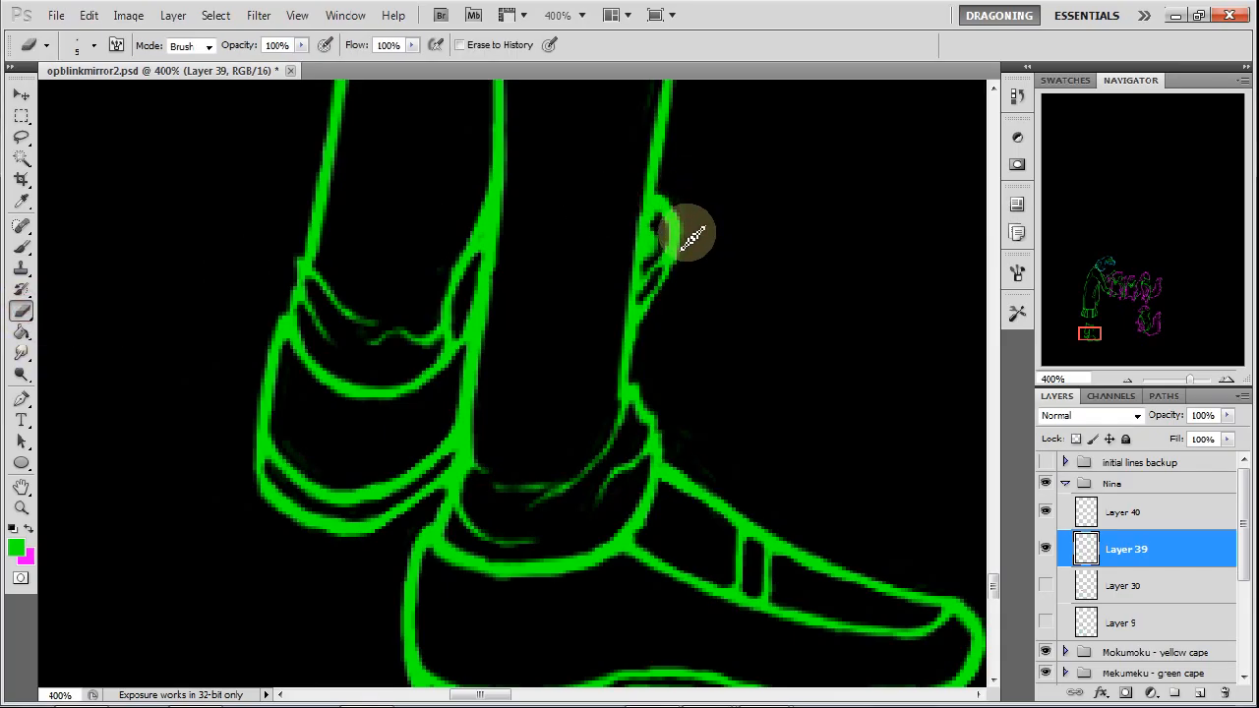
mouse_move(668, 213)
left_mouse_down()
mouse_move(656, 210)
mouse_move(665, 221)
left_mouse_up()
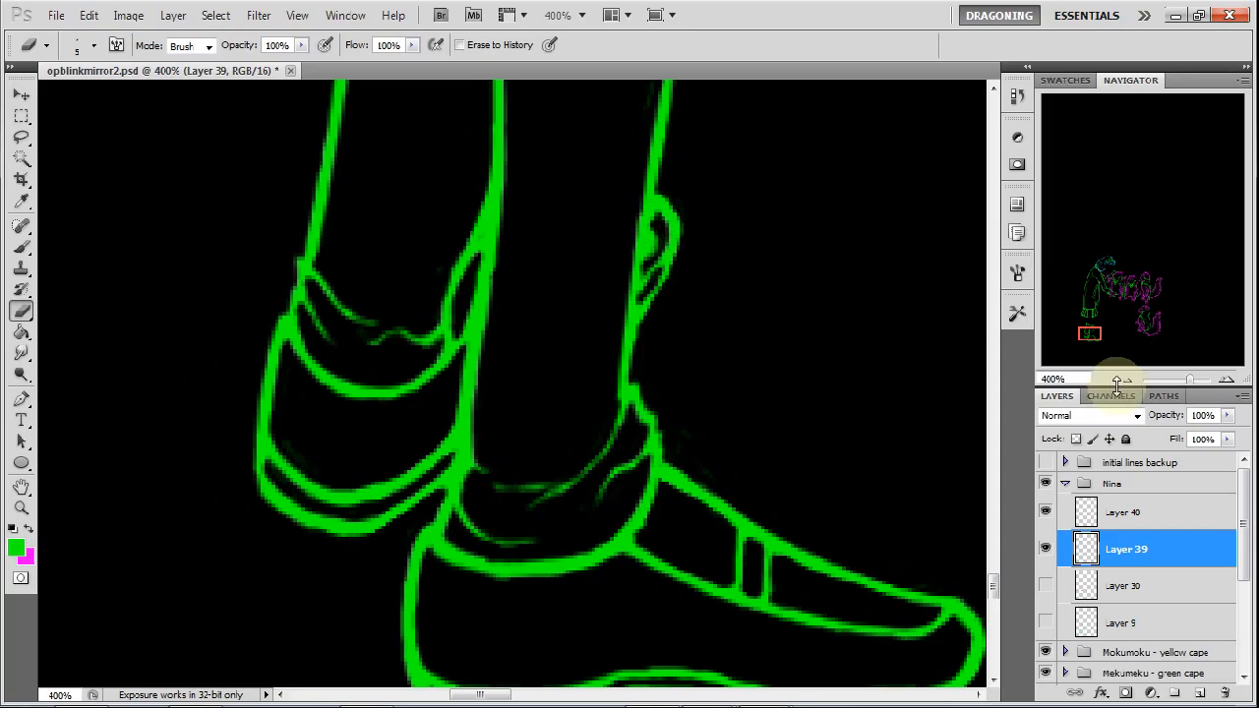
Step: Select the lower part of the back shoe with the Lasso, nudge it up slightly, and deselect it
left_click(1128, 380)
left_click(1128, 380)
left_click(1129, 380)
left_click(1129, 379)
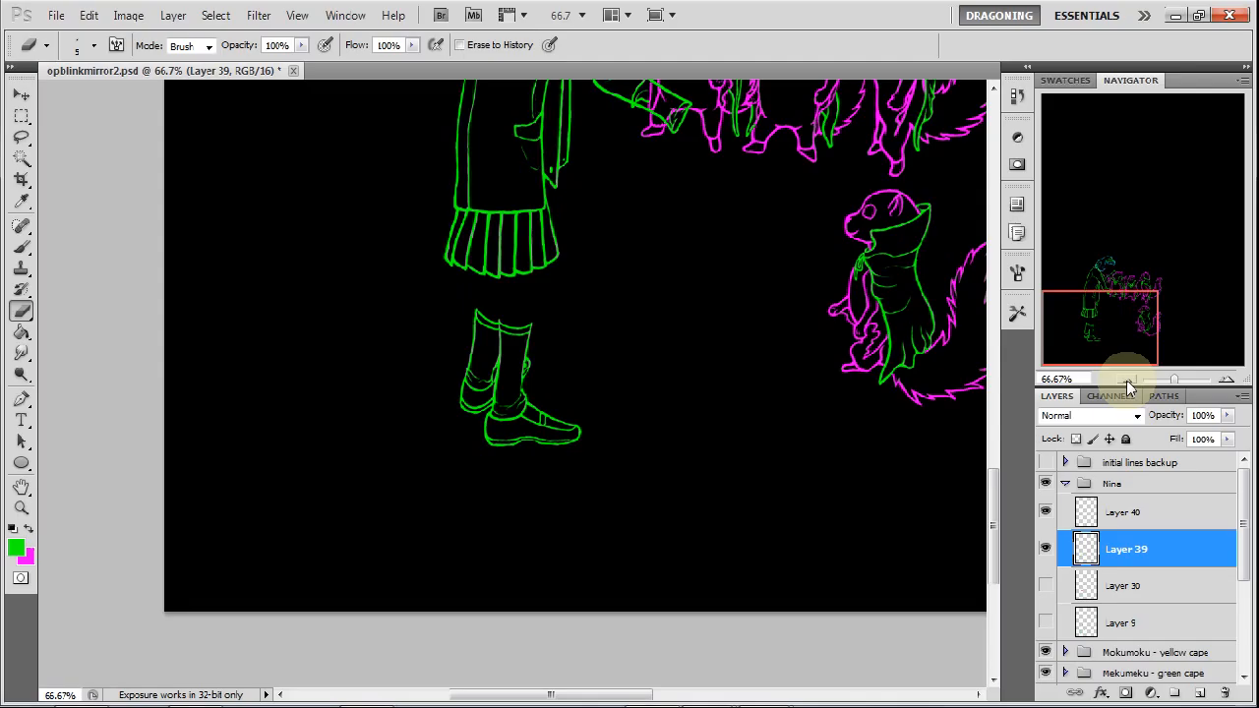
left_click(1227, 380)
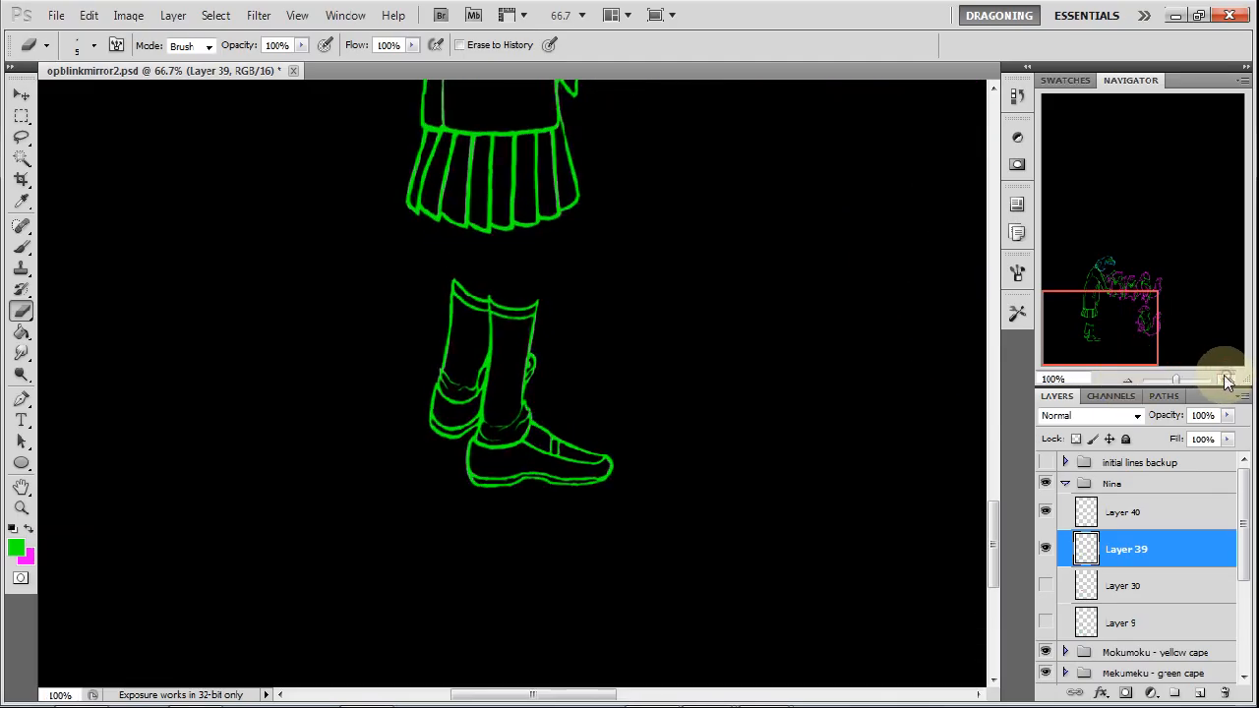
left_click(1227, 380)
left_click(1227, 380)
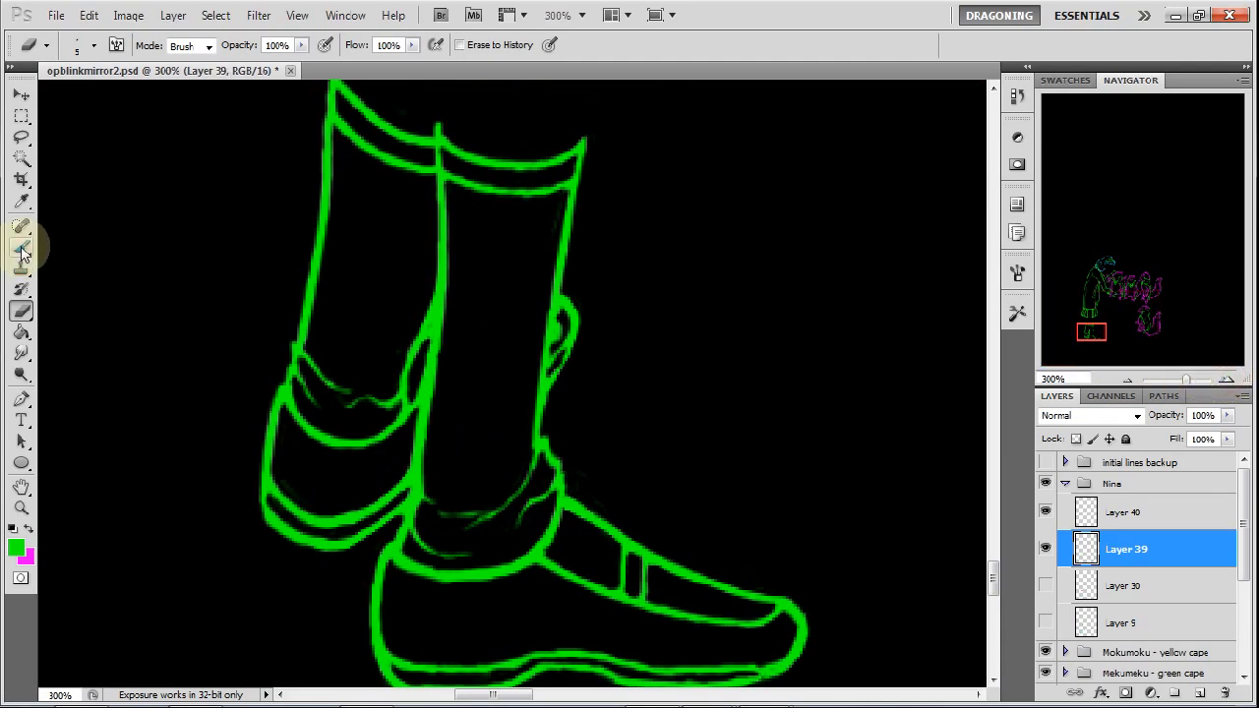
left_click(22, 137)
mouse_move(239, 445)
left_mouse_down()
mouse_move(361, 468)
mouse_move(403, 463)
mouse_move(398, 524)
mouse_move(341, 571)
mouse_move(280, 569)
mouse_move(221, 454)
left_mouse_up()
left_click(20, 98)
key("Up")
key("Up")
key("Up")
key("Up")
key("Up")
key("Up")
key("Up")
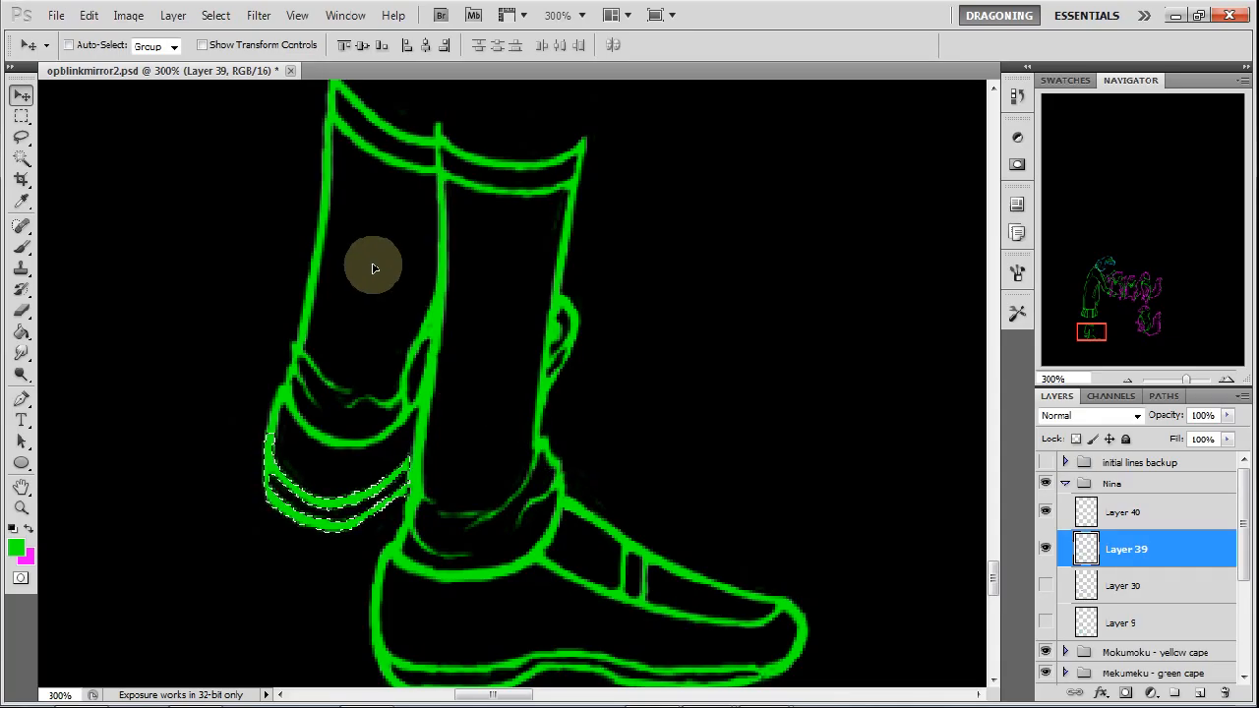
left_click(27, 139)
left_click(650, 289)
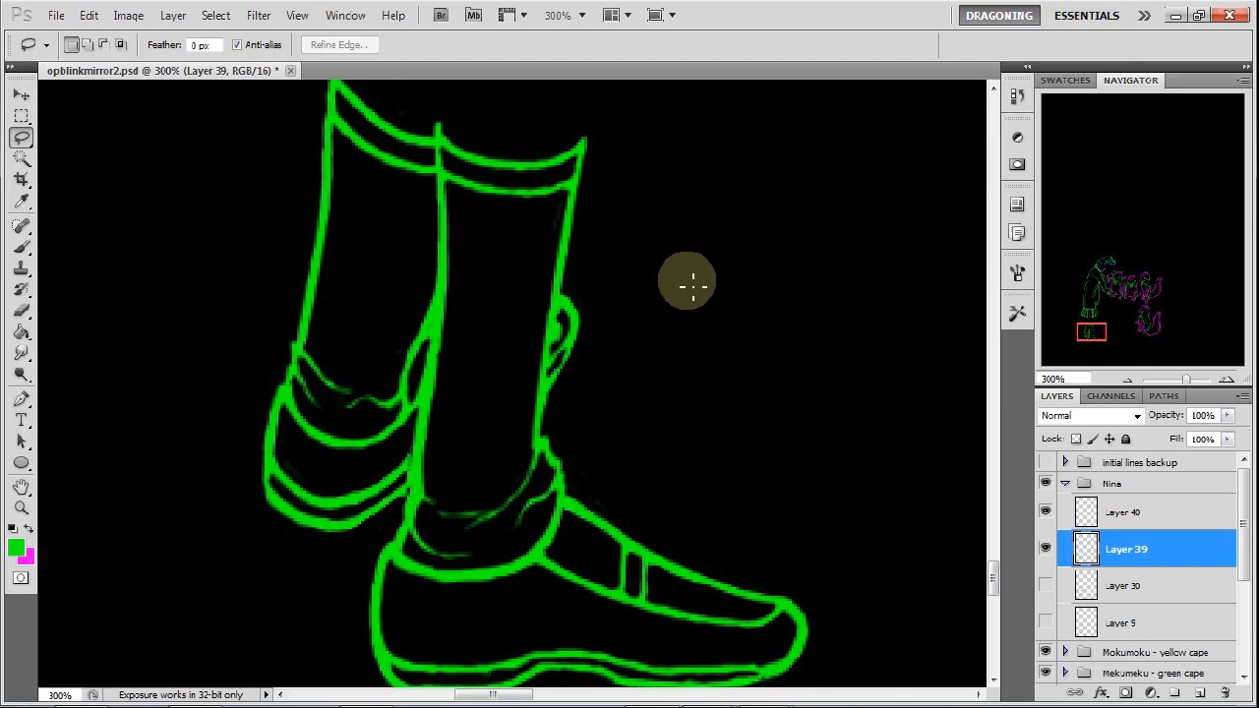
Step: Touch up the back shoe's outline with the Brush and check the socks and shoes against the whole drawing at 50%
left_click(1226, 379)
left_click_drag(1092, 330, 1087, 335)
left_click(22, 250)
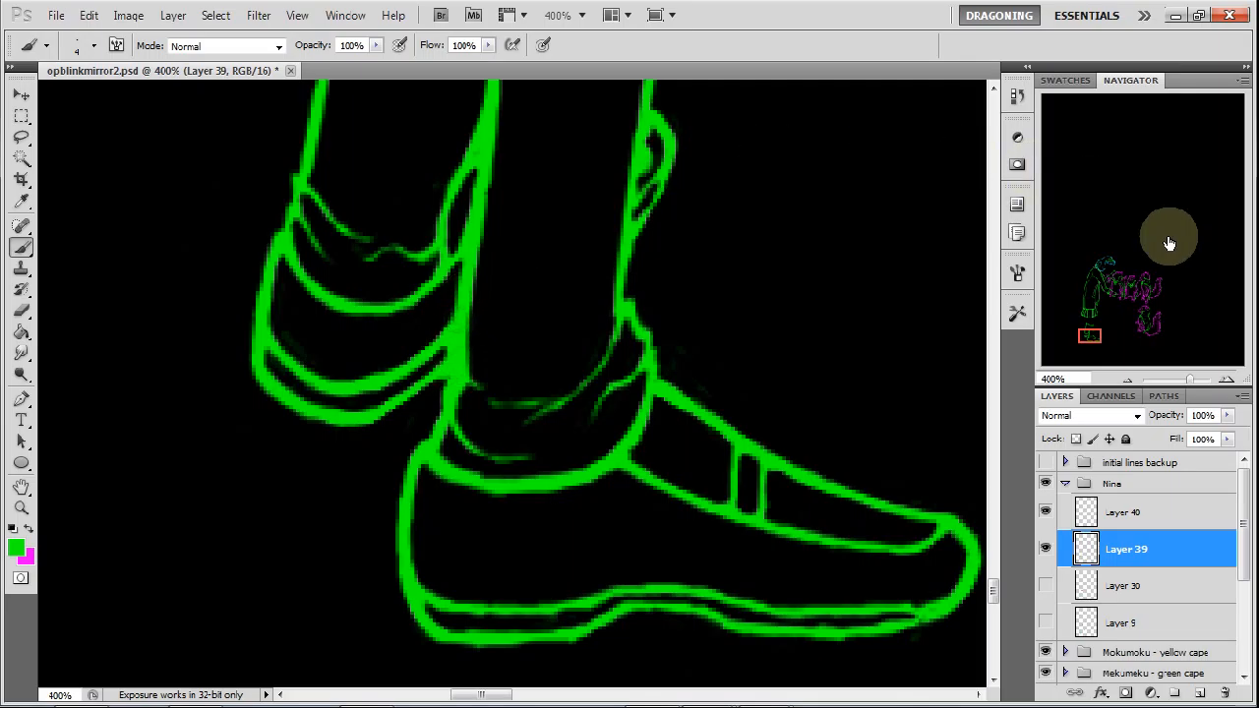
left_click(1127, 379)
left_click(1127, 379)
left_click(1127, 381)
left_click(1128, 382)
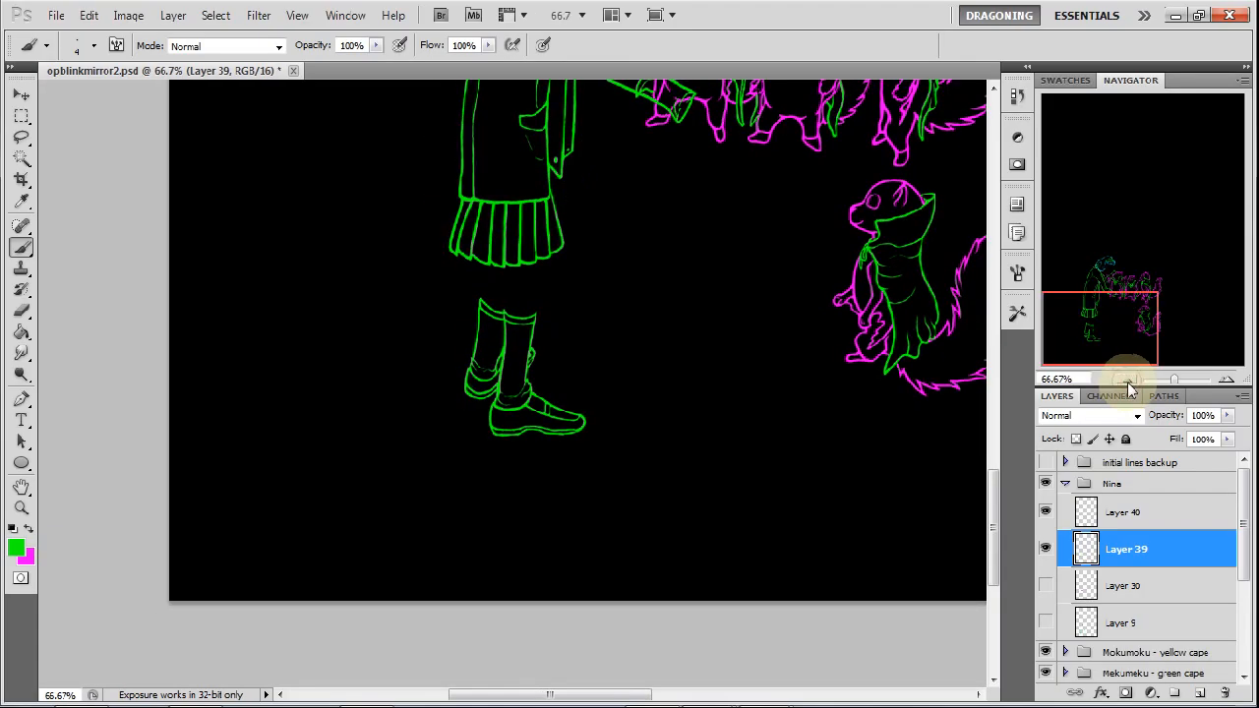
left_click(1127, 383)
left_click_drag(1134, 338, 1132, 314)
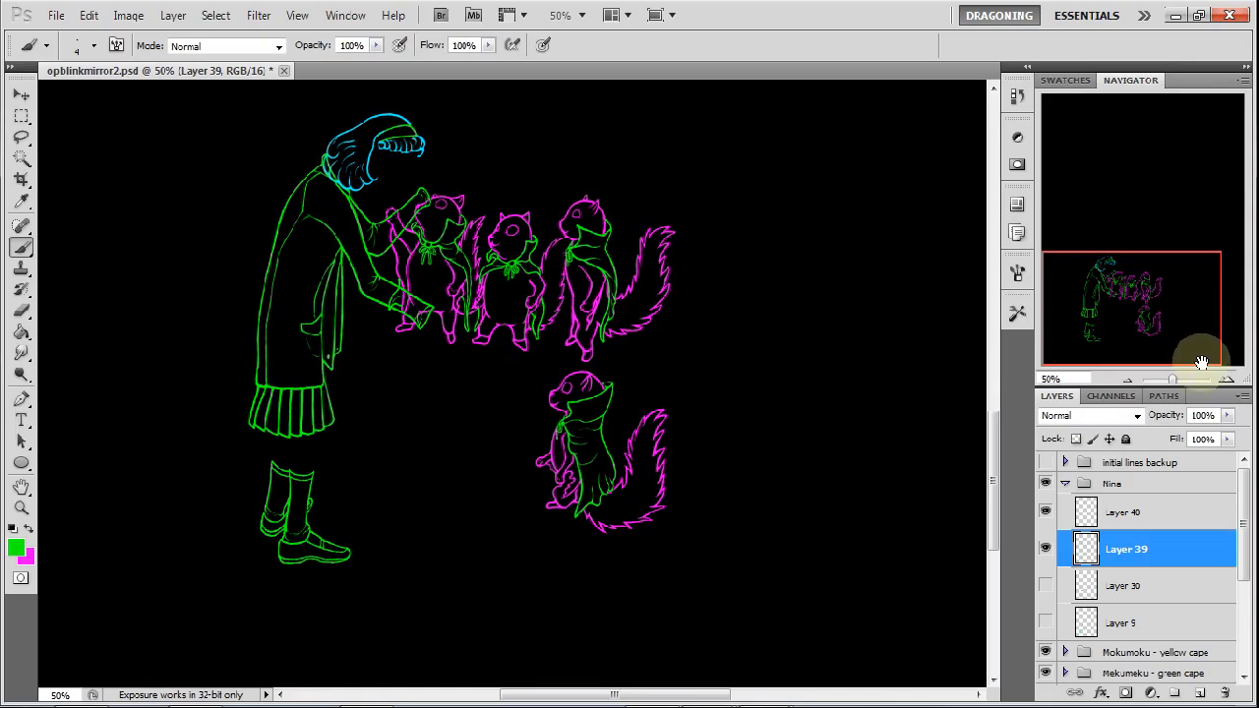
Step: Reshape the loop on the front sock's shin edge into a smaller, narrower bump with the Brush and Eraser
left_click(1226, 382)
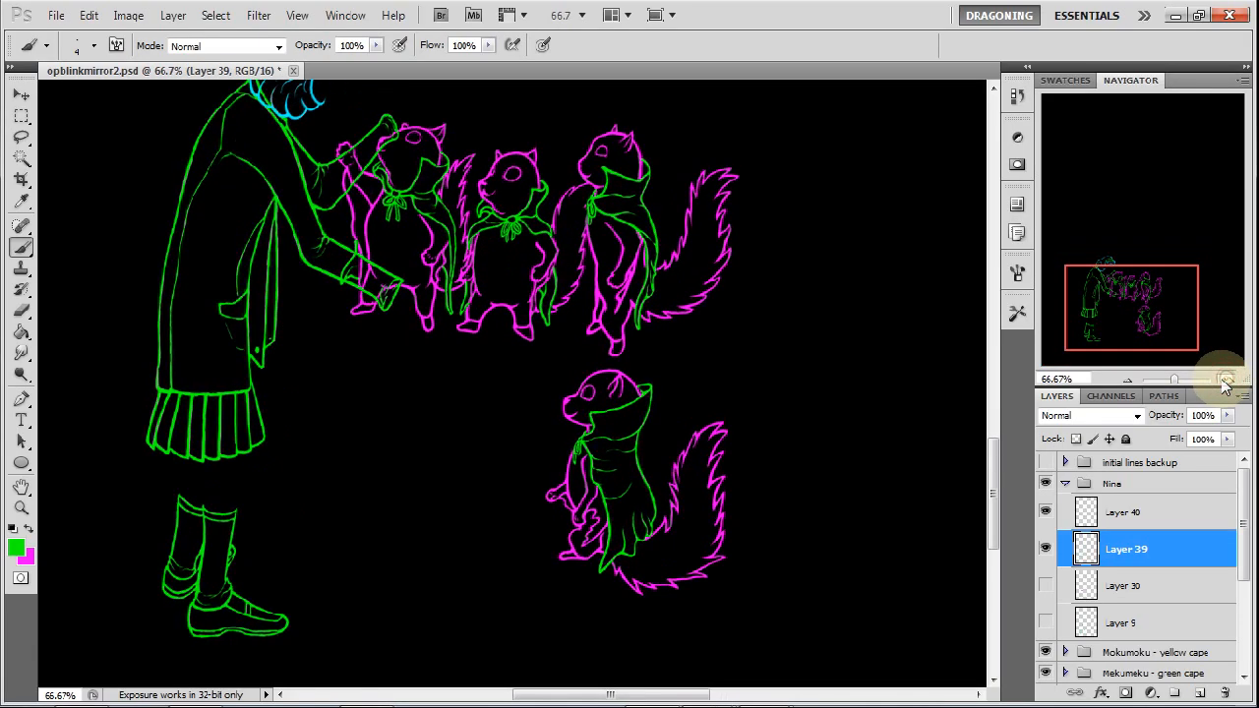
left_click(1226, 381)
left_click(1225, 382)
left_click_drag(1123, 304, 1092, 331)
left_click(1225, 381)
left_click(23, 310)
left_click(21, 252)
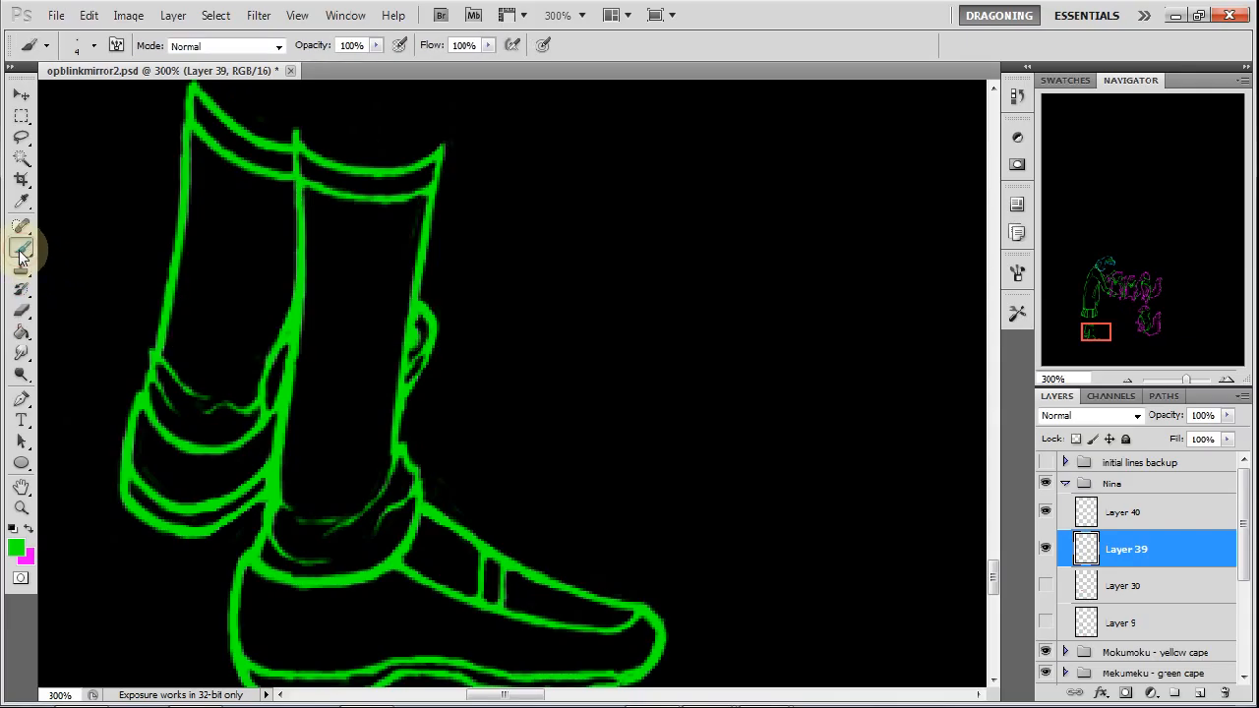
mouse_move(423, 322)
left_mouse_down()
mouse_move(414, 374)
mouse_move(413, 341)
mouse_move(417, 364)
left_mouse_up()
key("e")
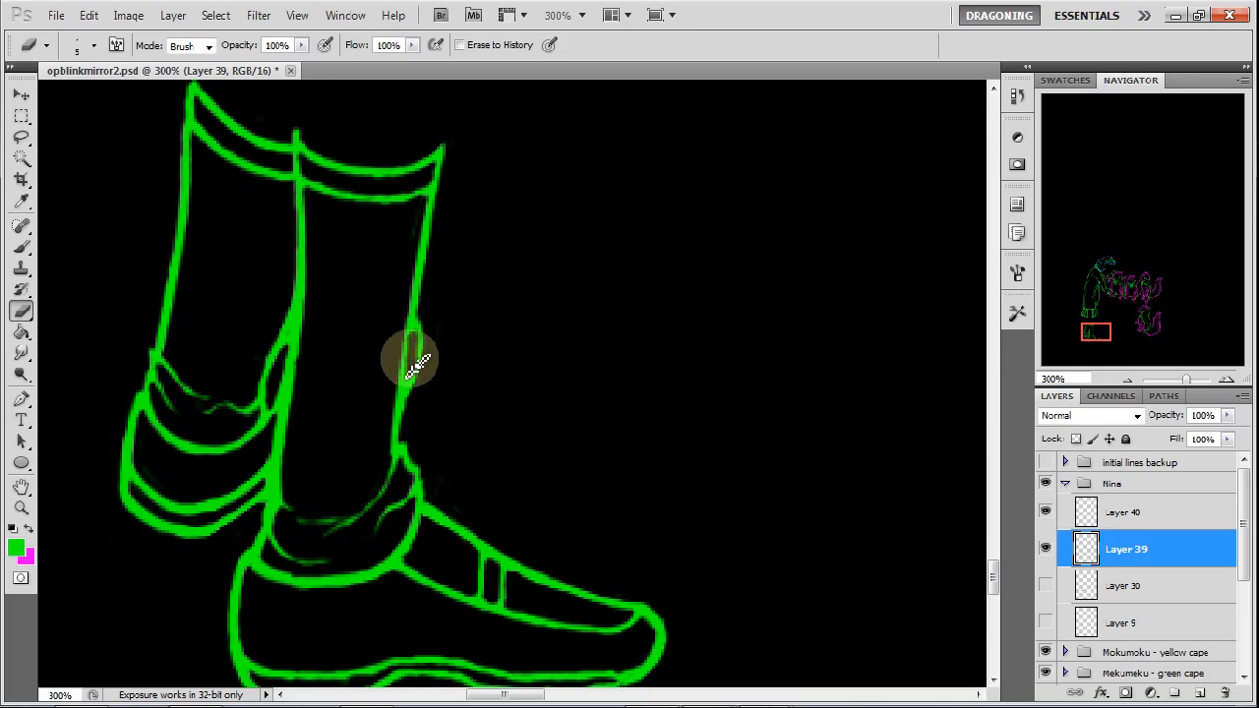
left_click(21, 246)
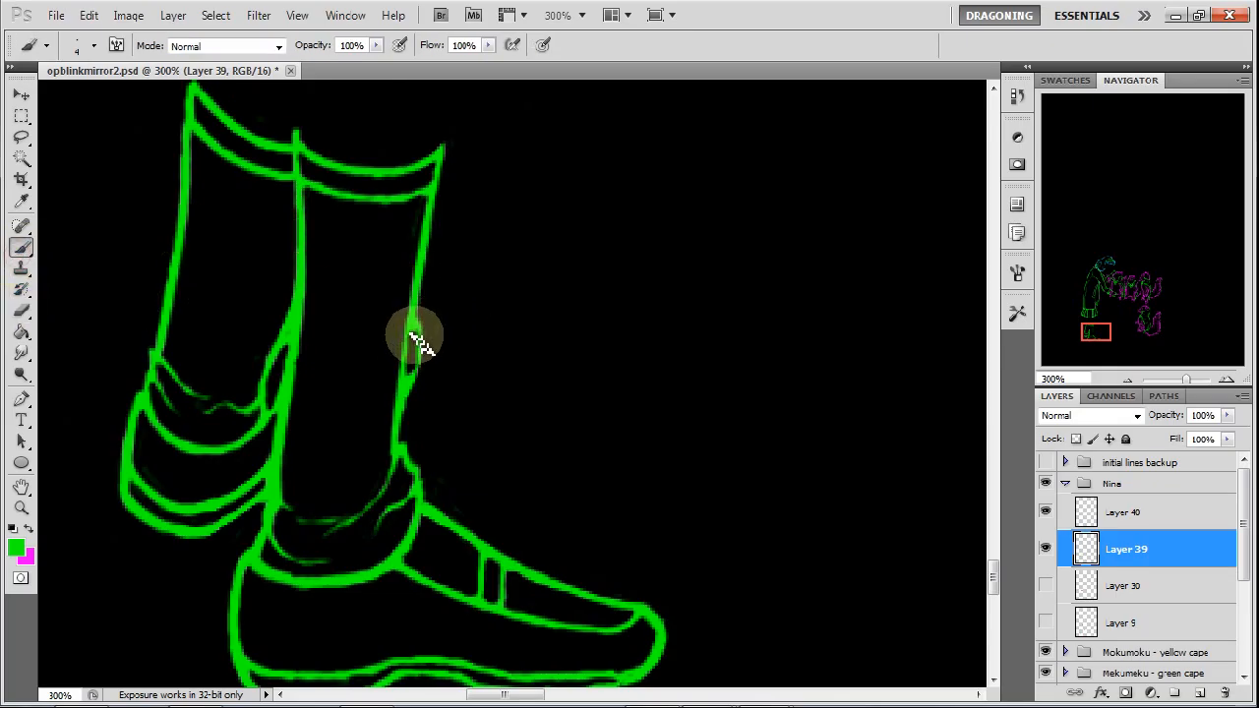
mouse_move(413, 326)
left_mouse_down()
mouse_move(407, 390)
mouse_move(425, 347)
mouse_move(418, 320)
mouse_move(418, 394)
left_mouse_up()
left_click(22, 311)
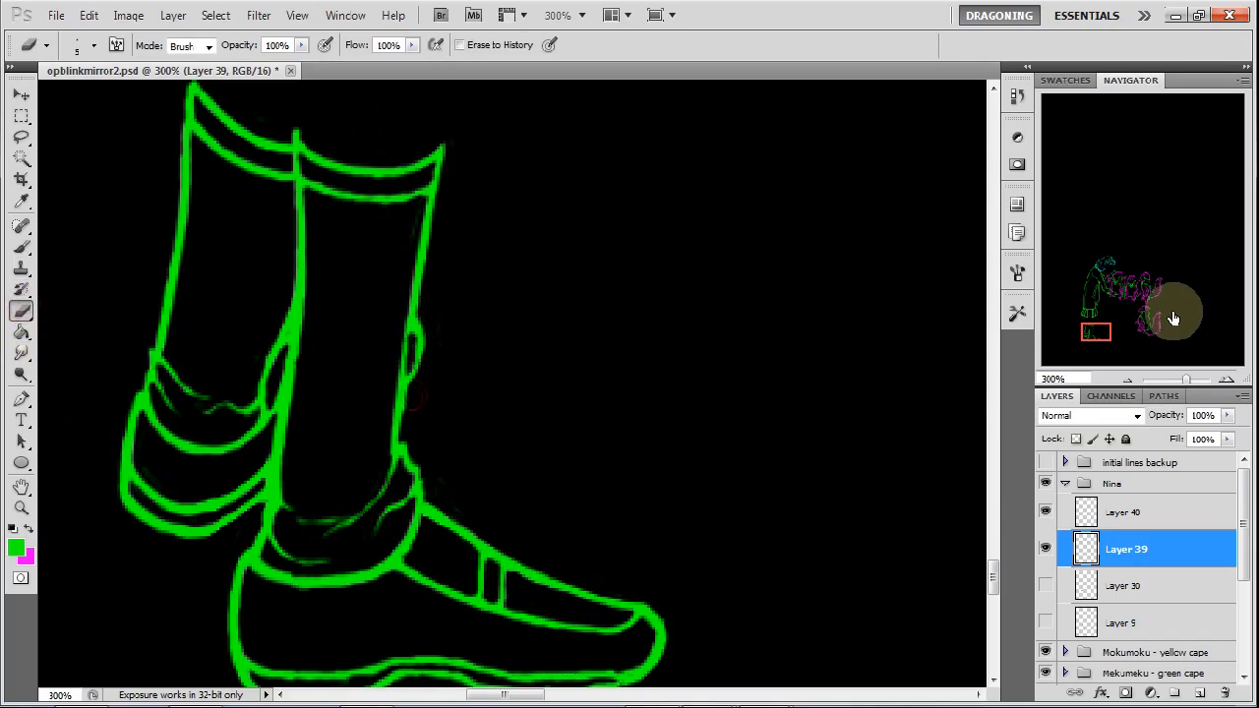
Step: Erase the bump from the front sock's shin edge and repair the sock outline into one smooth thin line
key("ctrl+minus")
key("ctrl+minus")
key("ctrl+minus")
key("ctrl+minus")
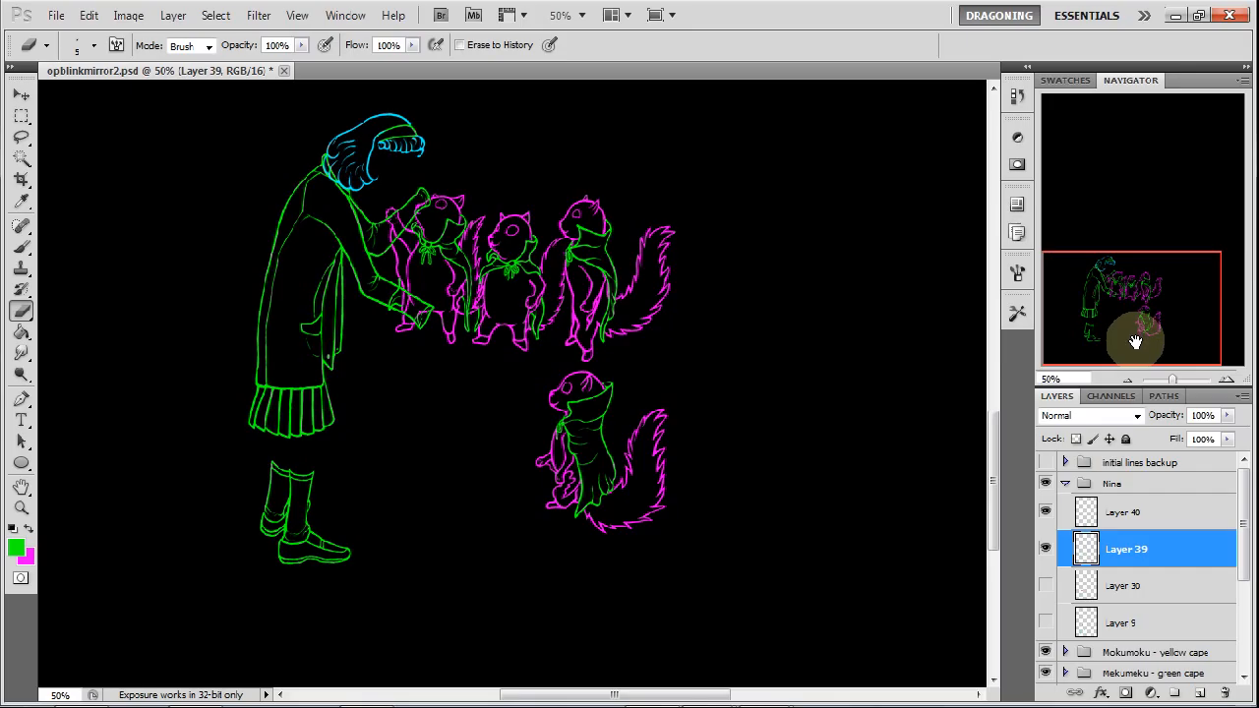
left_click(1227, 380)
left_click(1228, 380)
left_click(1228, 380)
left_click(1228, 380)
left_click(1227, 379)
left_click_drag(1134, 312, 1092, 333)
mouse_move(576, 274)
left_mouse_down()
mouse_move(554, 249)
mouse_move(558, 342)
mouse_move(560, 293)
mouse_move(543, 349)
mouse_move(569, 266)
left_mouse_up()
left_click(21, 246)
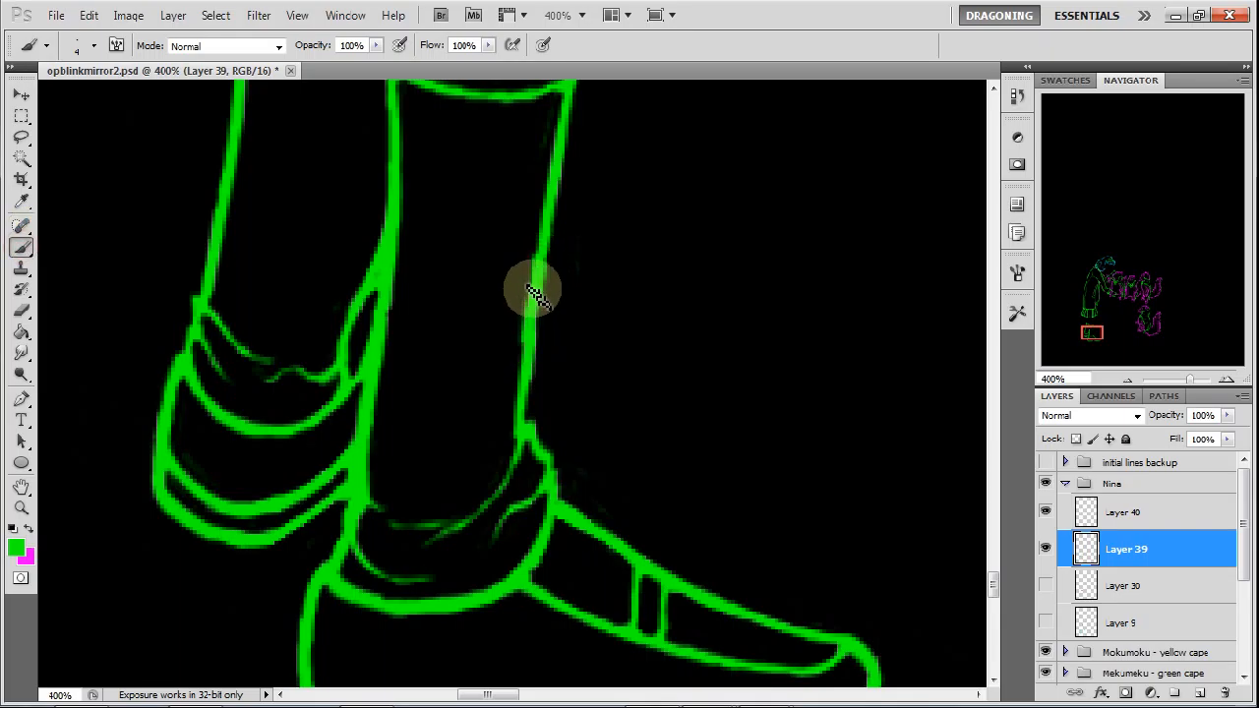
left_click(22, 311)
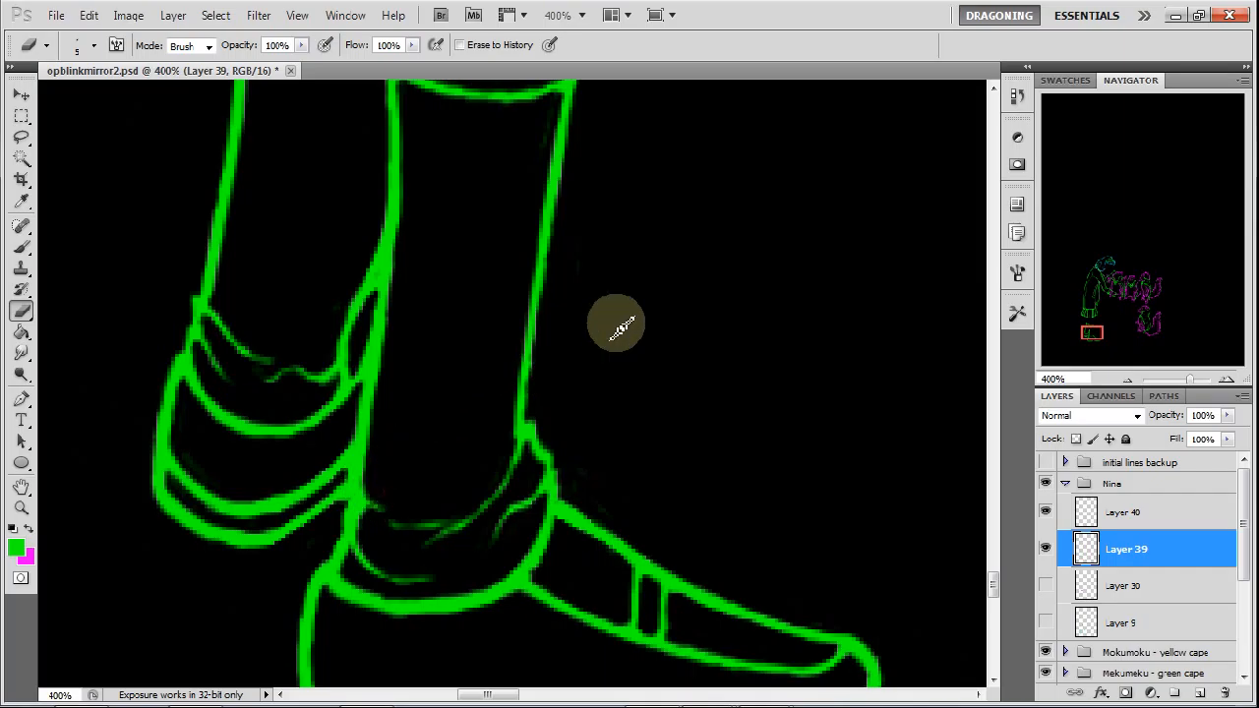
Step: Select the whole back sock and shoe with the Lasso and move them slightly lower beside the front leg
left_click(1125, 378)
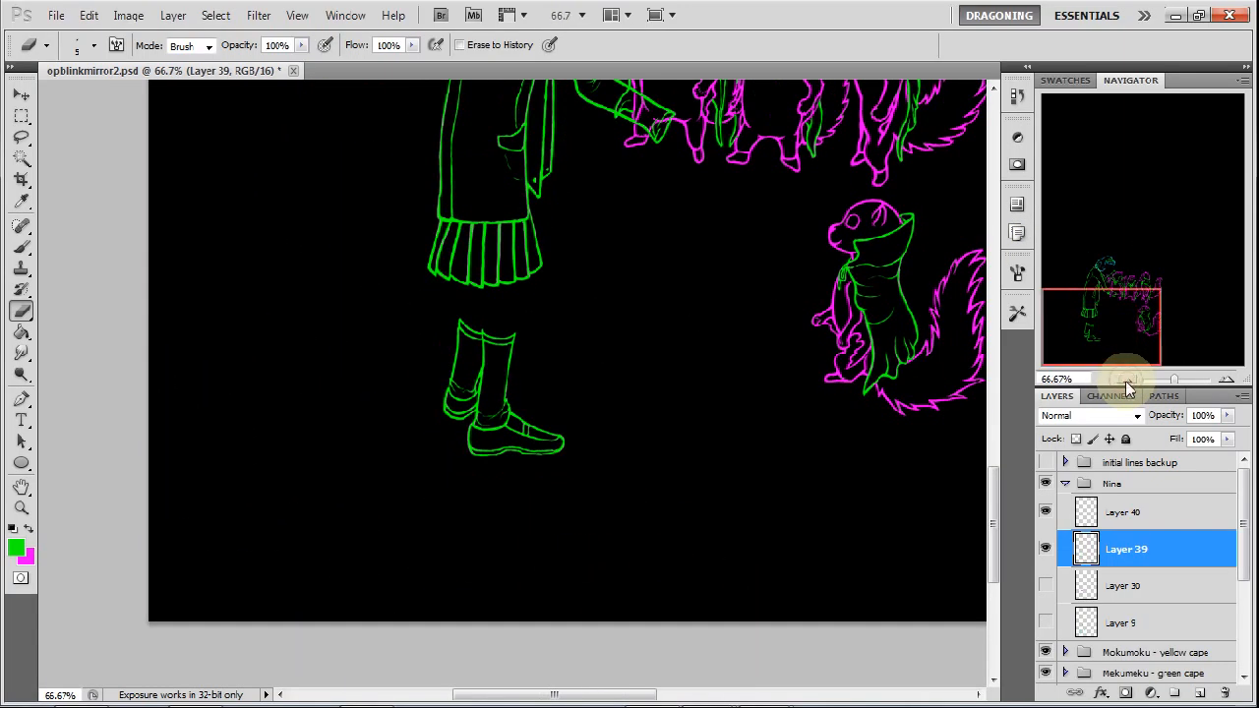
left_click(1127, 380)
left_click(1127, 380)
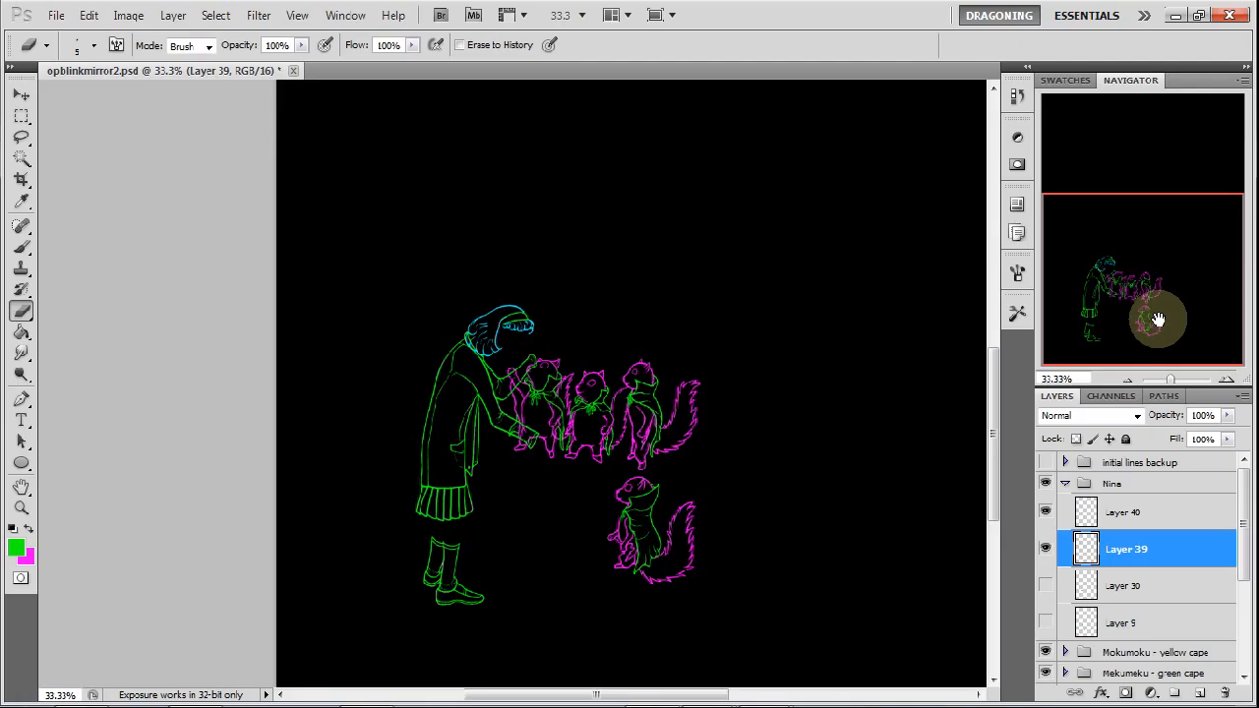
left_click(1228, 381)
left_click(1227, 380)
left_click(1227, 381)
left_click(1228, 380)
left_click(1228, 381)
left_click_drag(1104, 282, 1084, 330)
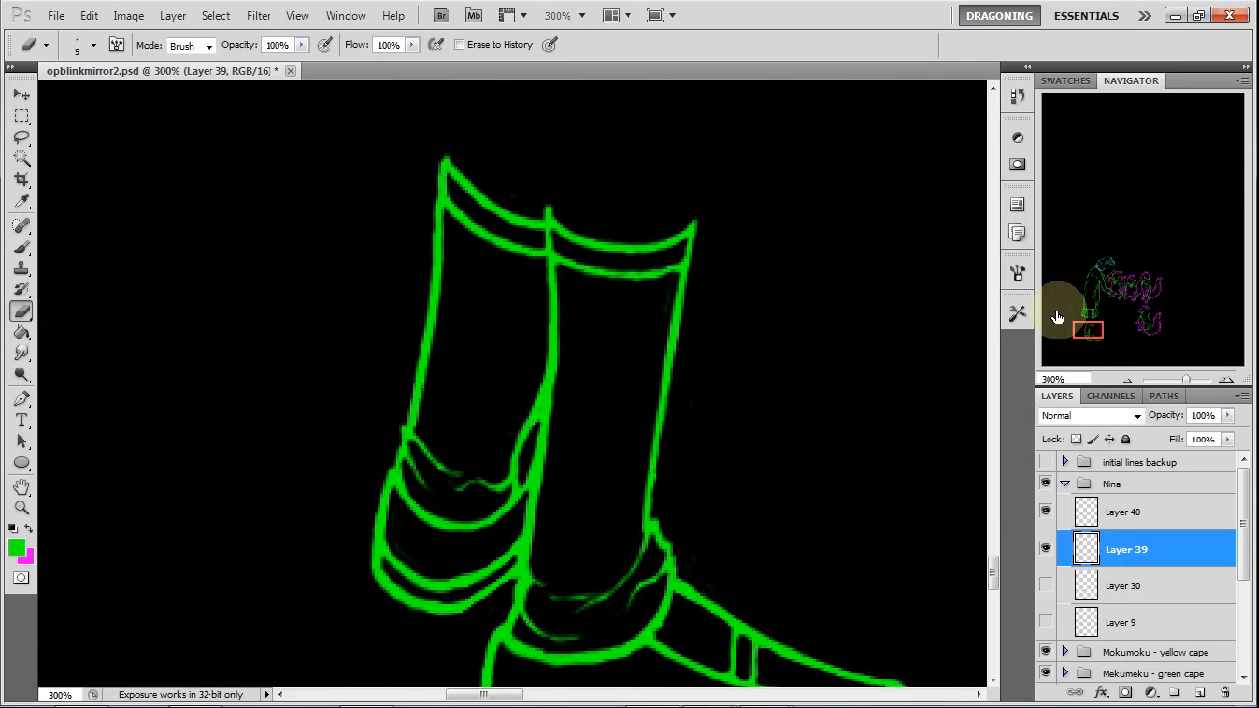
left_click(20, 137)
mouse_move(439, 144)
left_mouse_down()
mouse_move(536, 449)
mouse_move(519, 578)
mouse_move(496, 602)
mouse_move(413, 631)
mouse_move(309, 341)
mouse_move(357, 252)
left_mouse_up()
left_click(21, 94)
mouse_move(511, 439)
left_mouse_down()
mouse_move(512, 467)
mouse_move(513, 452)
left_mouse_up()
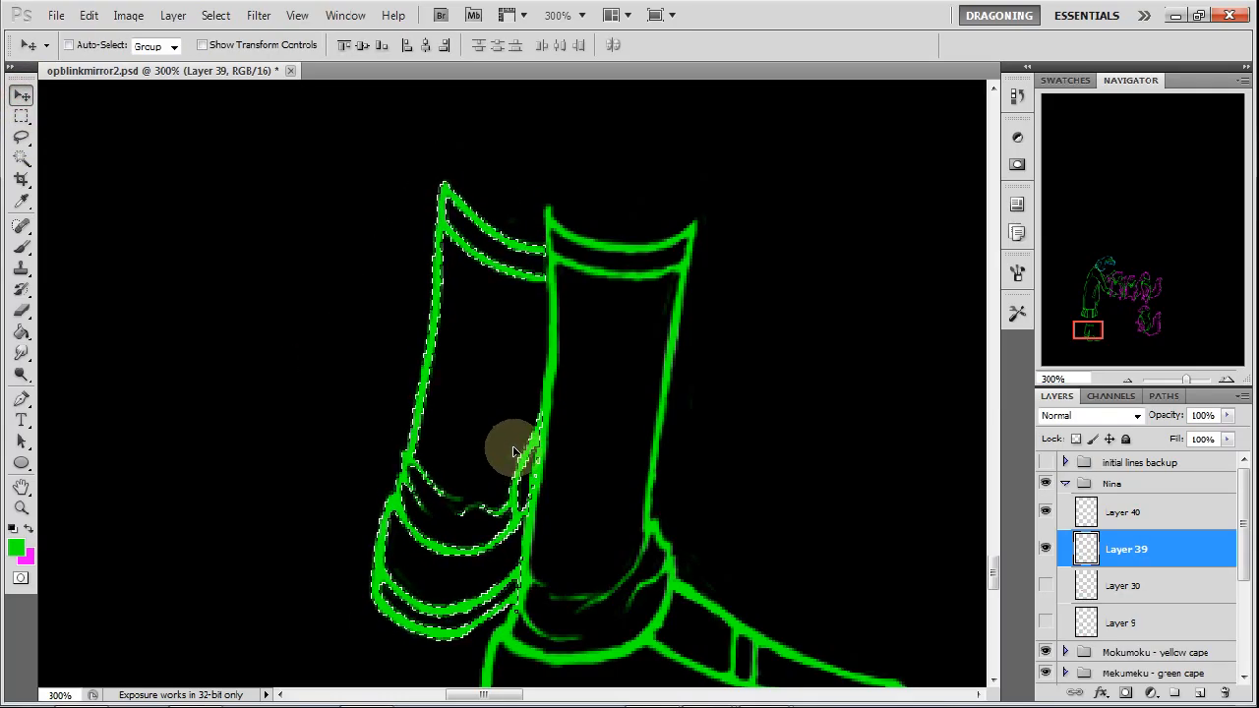
Step: Nudge the back sock and shoe a little further down on Layer 39, judging their position against the skirt at 66.67% zoom
key("l")
left_click(1129, 380)
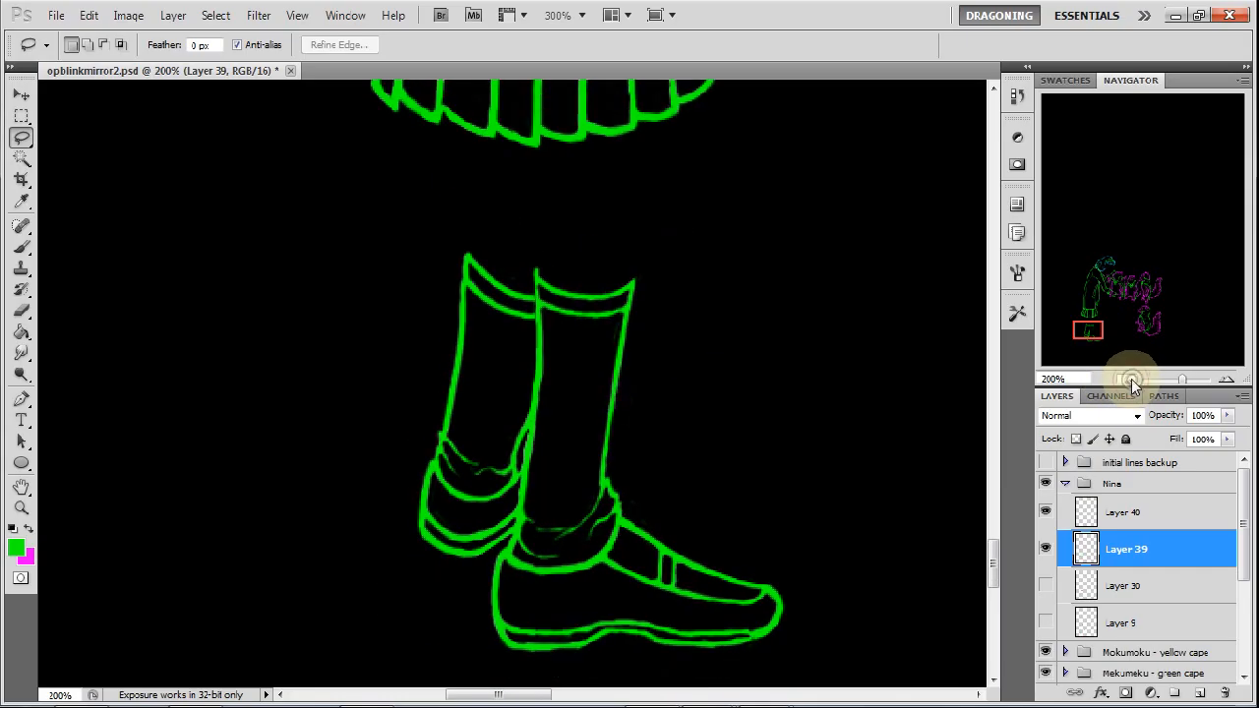
left_click(1129, 380)
left_click(1129, 380)
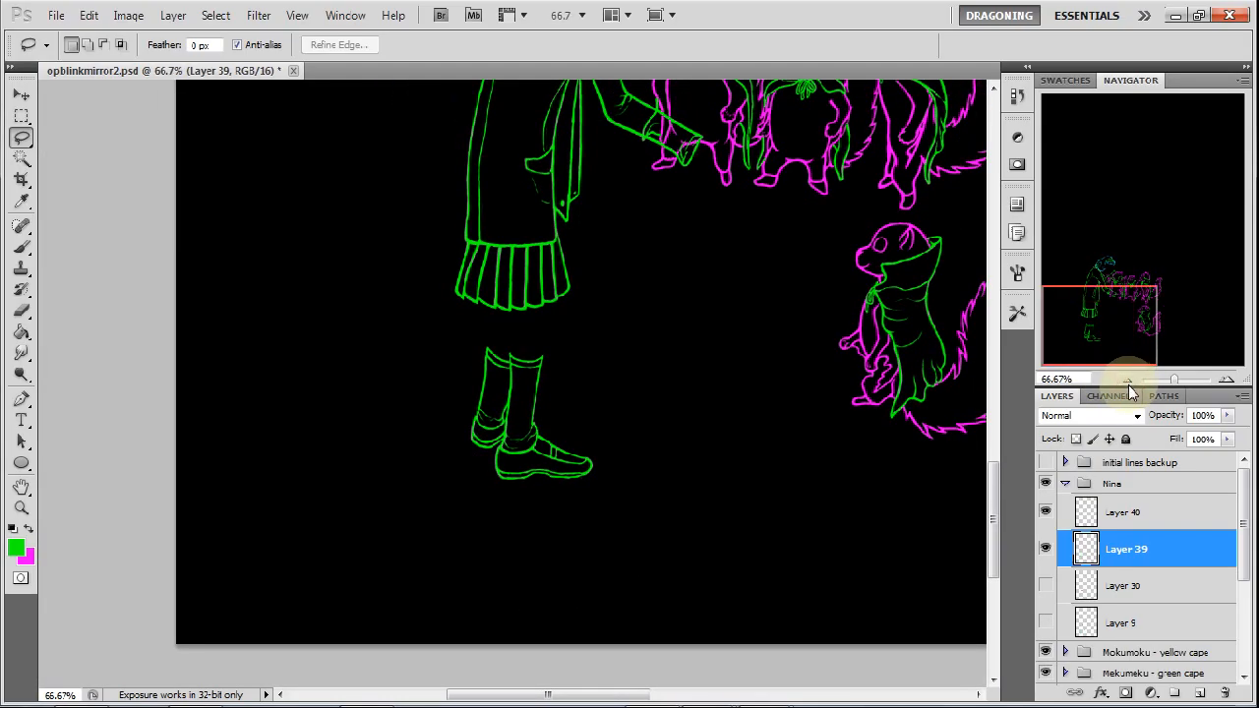
left_click(1086, 549, "ctrl")
left_click(20, 95)
mouse_move(507, 395)
left_mouse_down()
mouse_move(511, 413)
mouse_move(507, 403)
left_mouse_up()
right_click(507, 403)
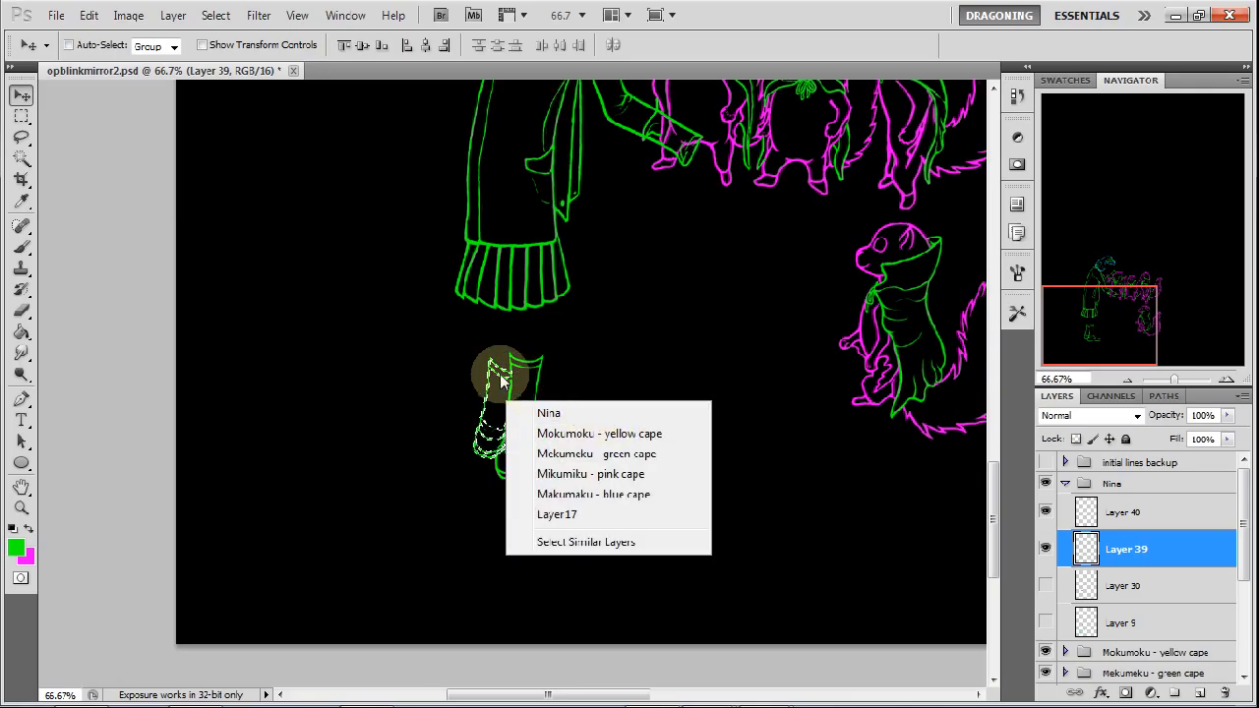
Step: Cut the back sock and shoe to a new layer, adjust their position beside the front leg and check them against the whole drawing
left_click(23, 141)
right_click(594, 339)
left_click(21, 138)
left_click(21, 138)
right_click(496, 407)
left_click(551, 579)
left_click(22, 96)
left_click_drag(507, 383, 537, 421)
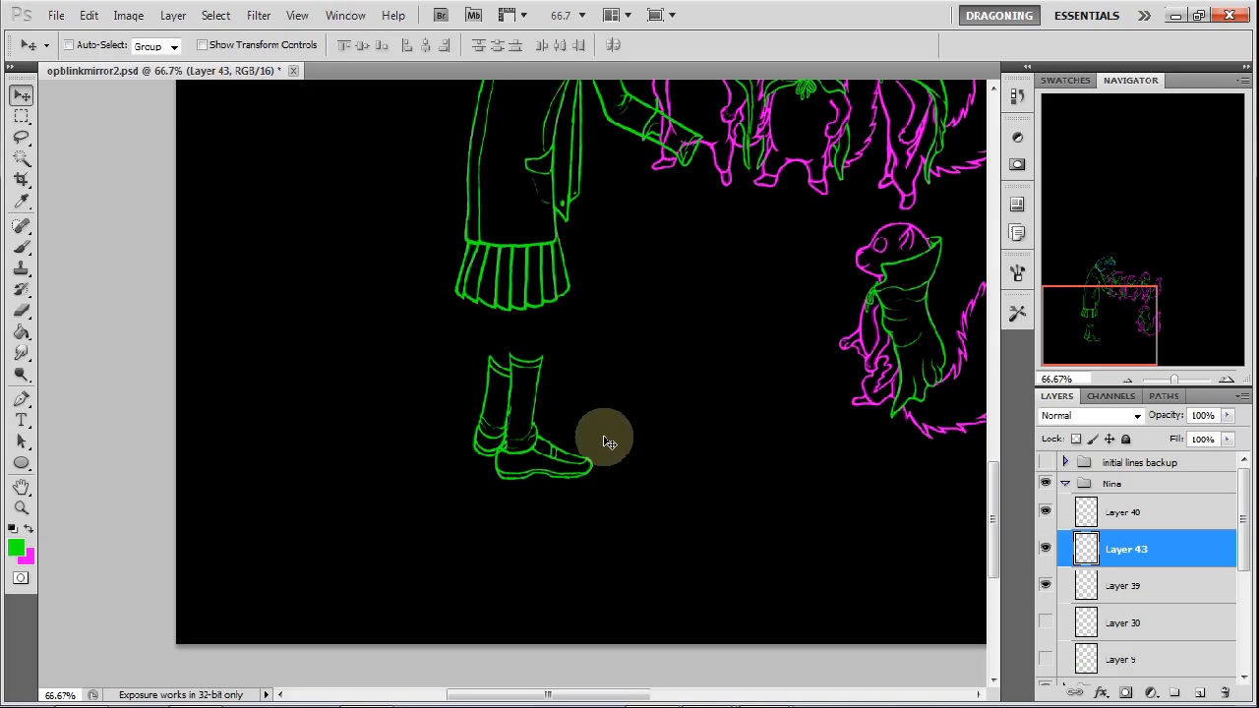
left_click(1128, 381)
left_click(1128, 381)
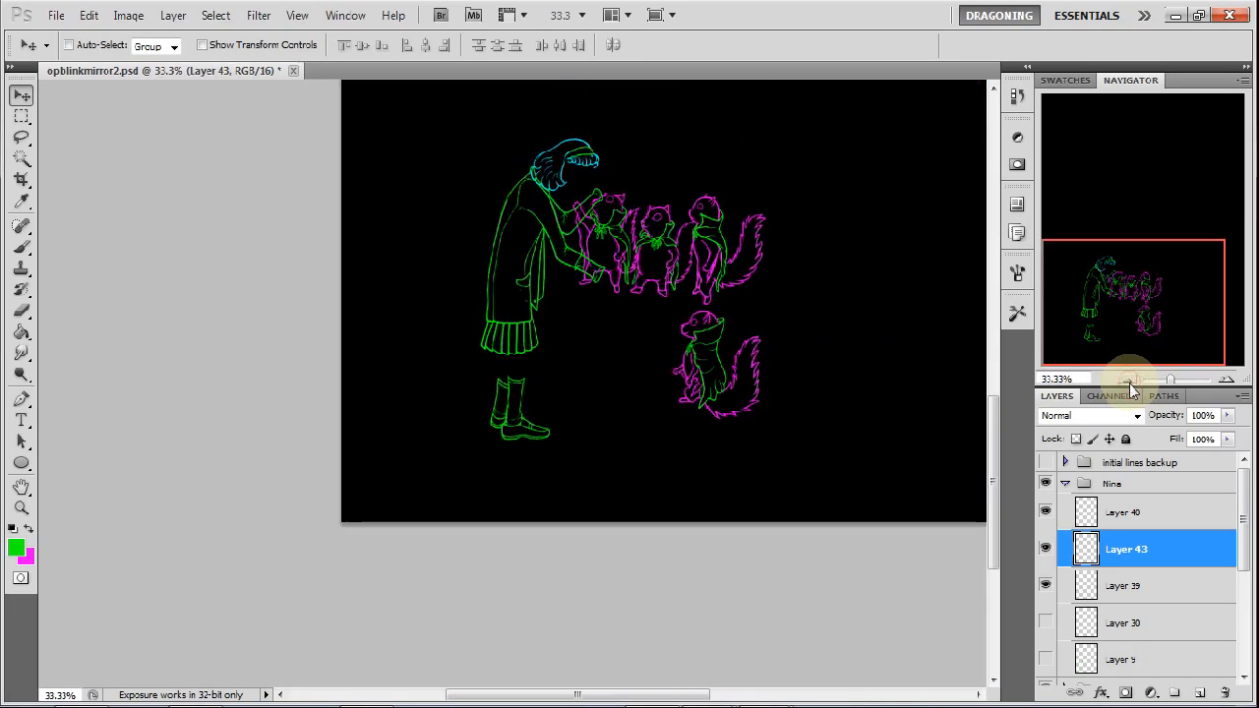
left_click(1129, 381)
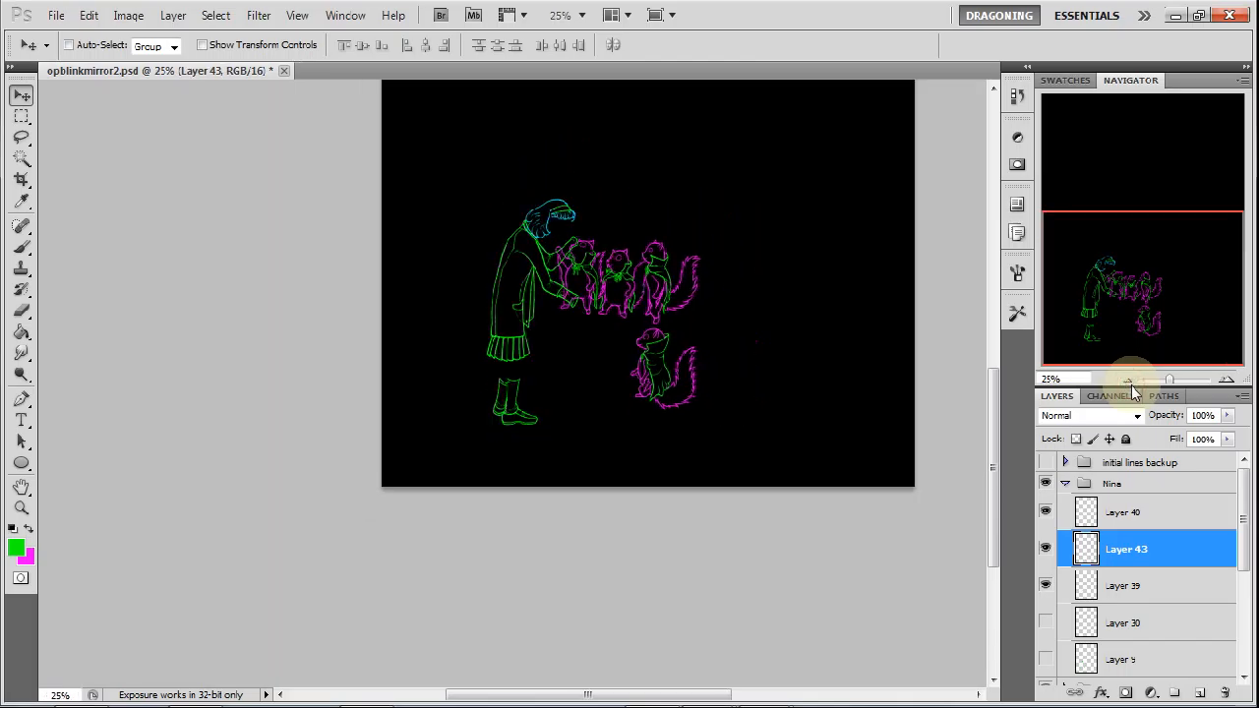
Step: Erase the back sock and shoe lines that overlap the rear edge of the front sock, working at 300% zoom
left_click(1226, 381)
left_click(1227, 381)
left_click(1226, 381)
left_click(1227, 381)
left_click(1227, 380)
left_click_drag(1099, 324, 1089, 332)
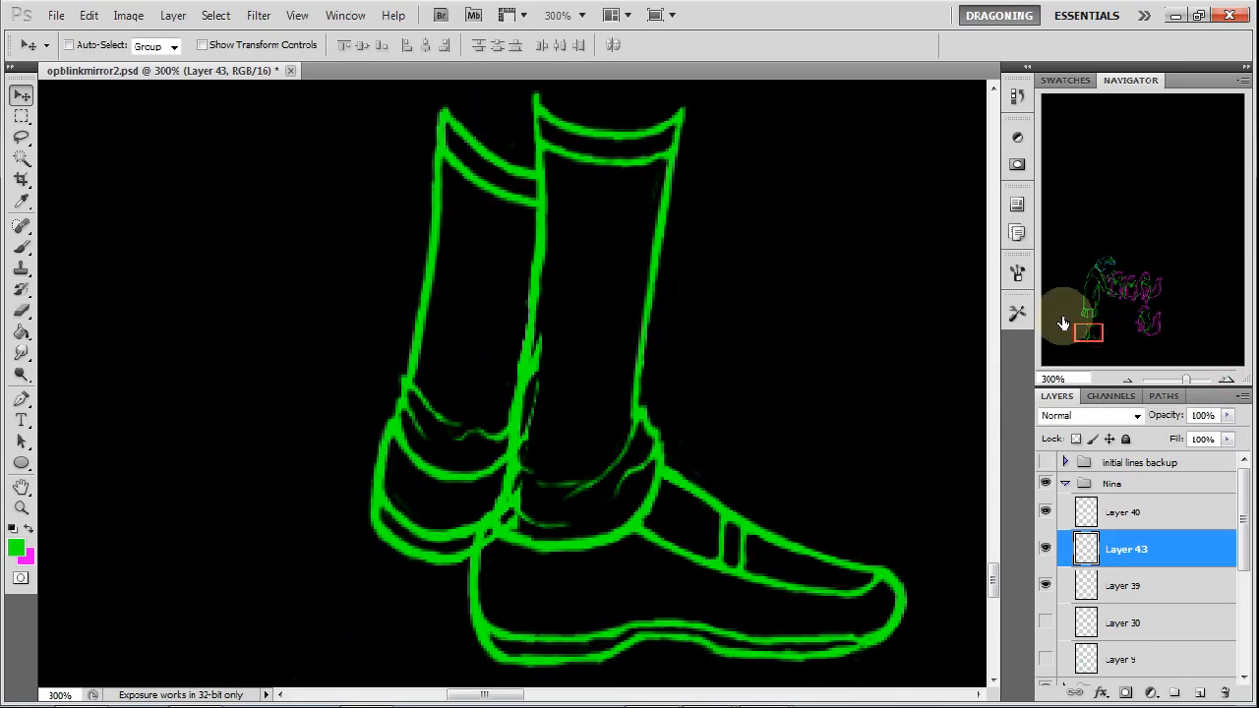
left_click(21, 309)
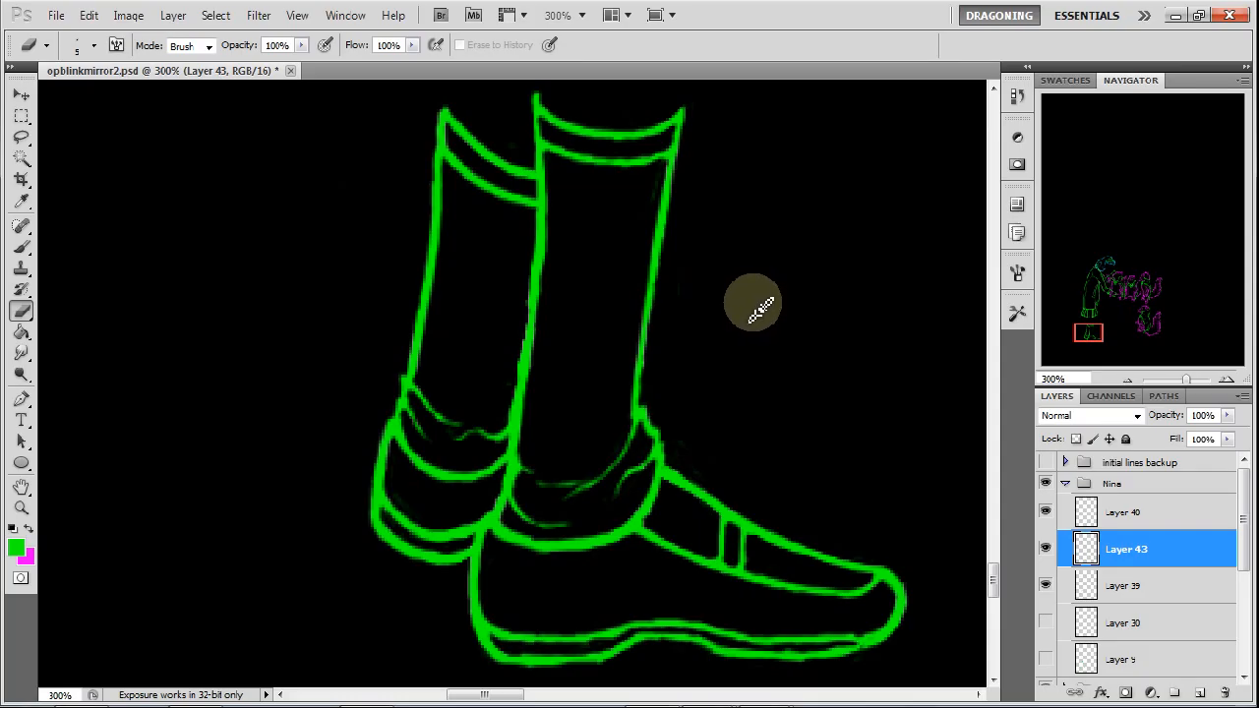
Step: Draw a small bump on the front sock's shin edge above the ankle with the Brush and hollow it into a loop with the Eraser
left_click(20, 246)
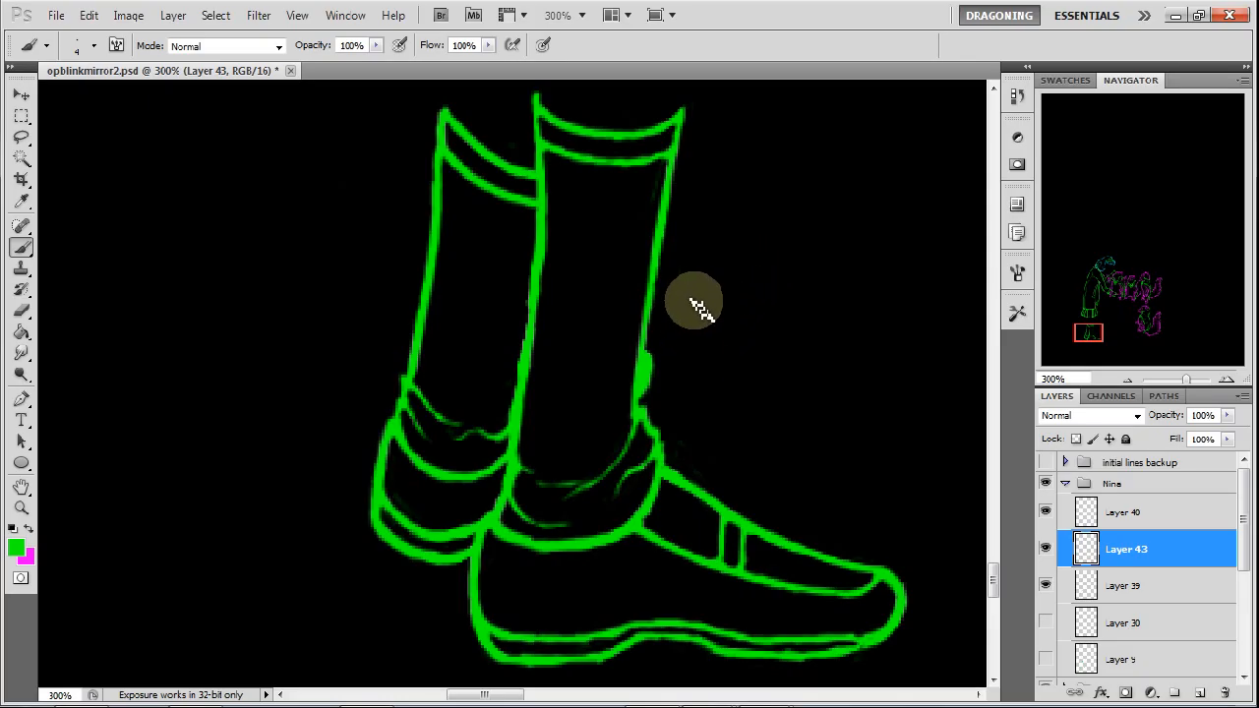
left_click(20, 309)
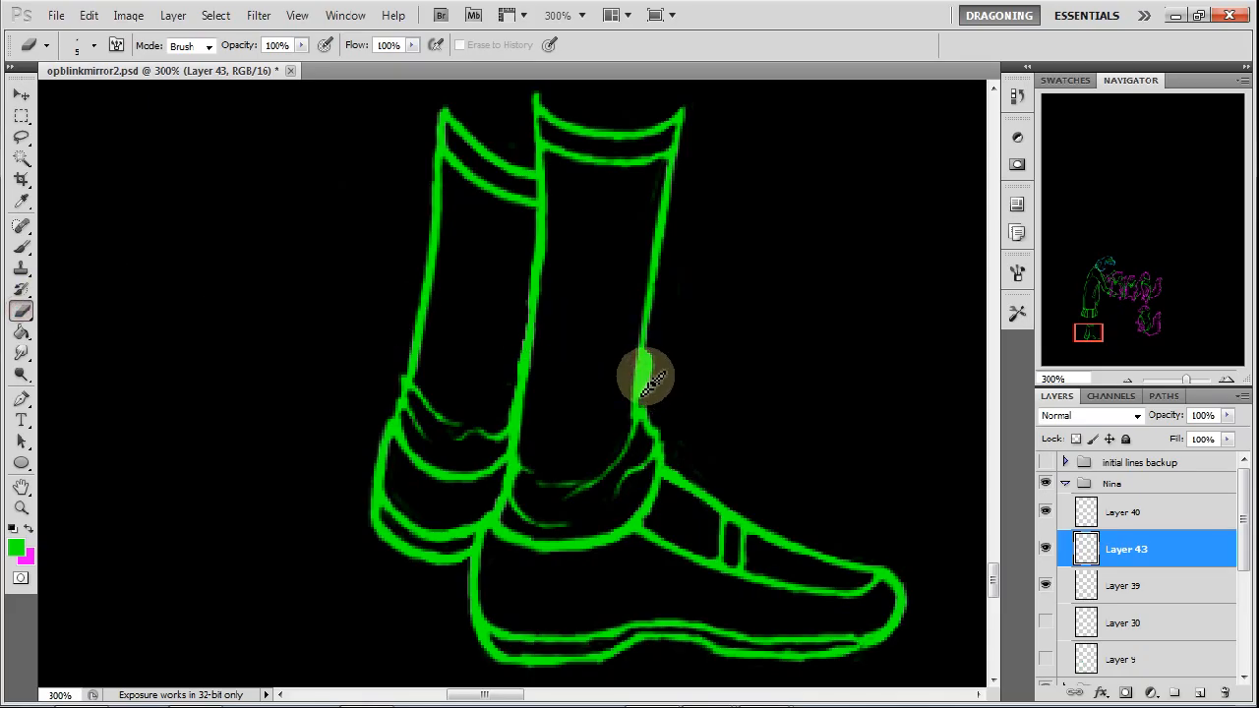
left_click_drag(644, 383, 652, 352)
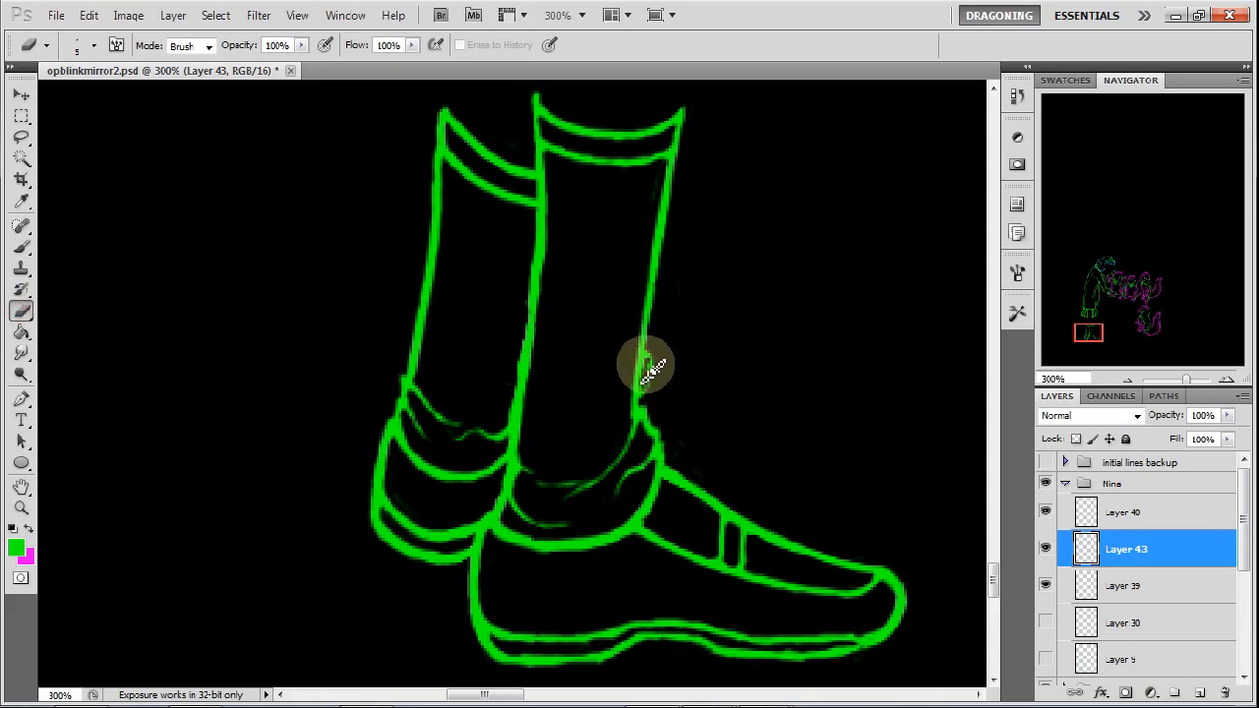
key("b")
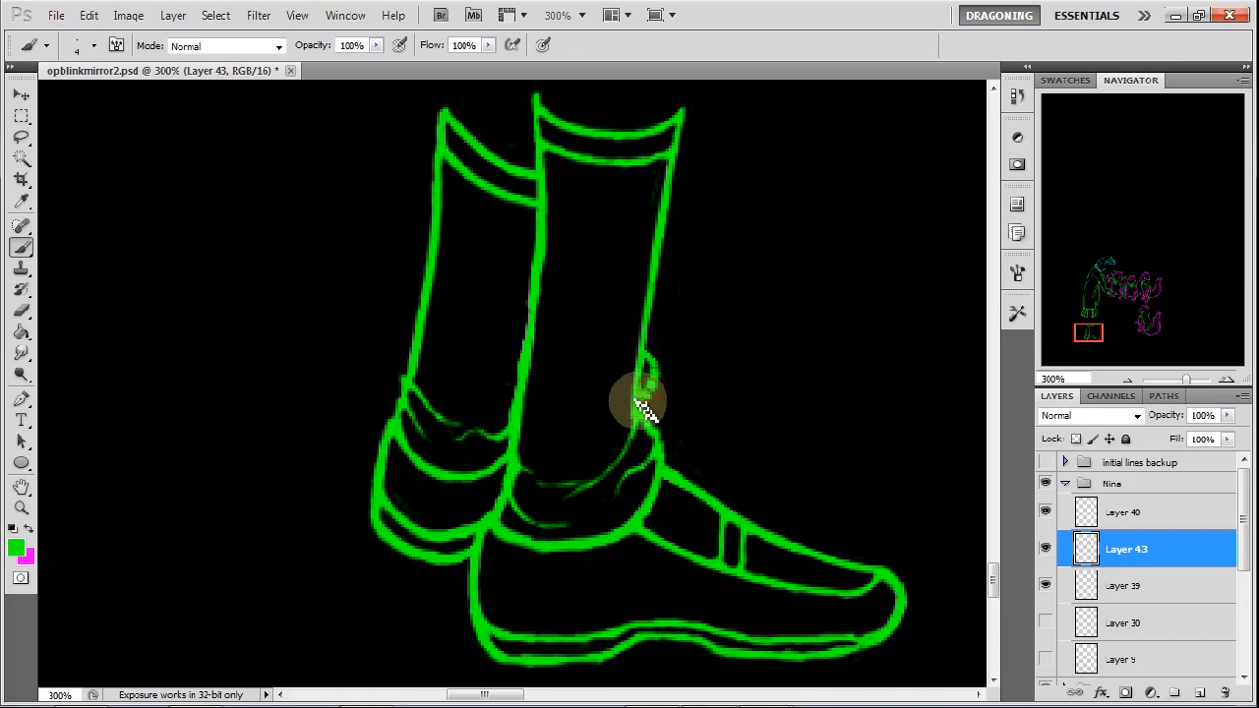
left_click_drag(652, 362, 641, 403)
left_click(20, 310)
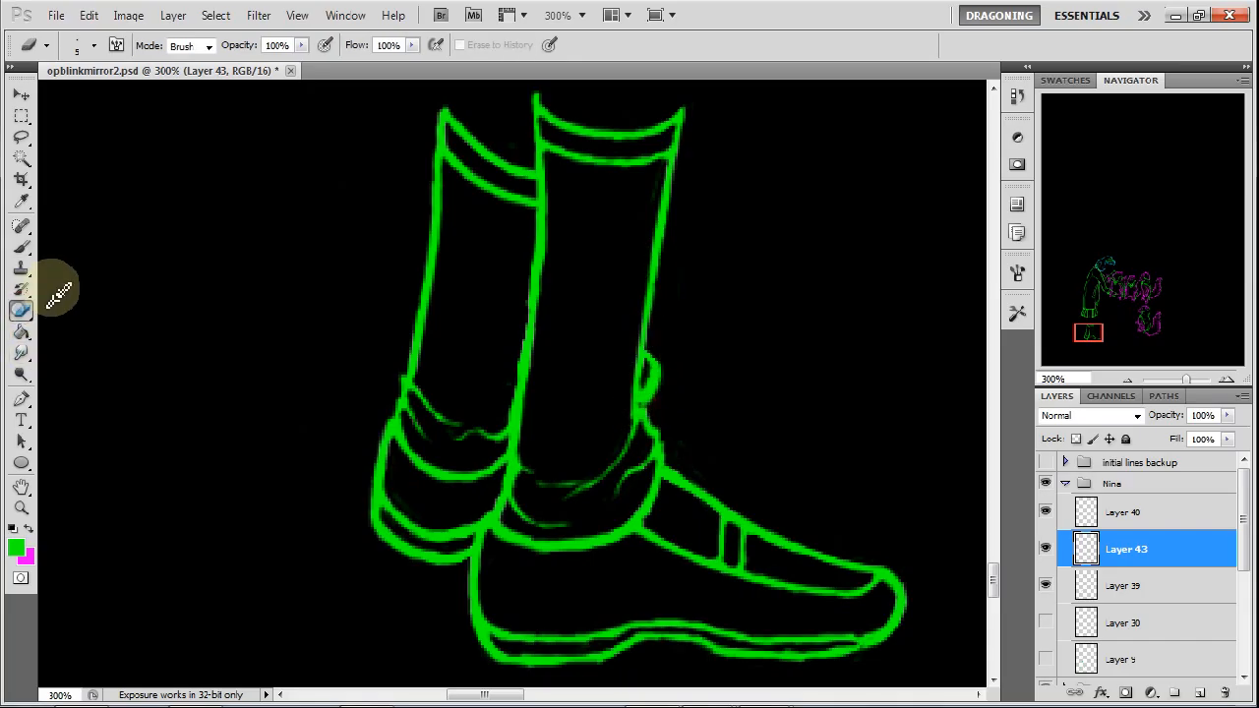
Step: Examine the proportions of the socks and shoes against the whole drawing at 33.33% zoom
left_click(1127, 379)
left_click(1128, 380)
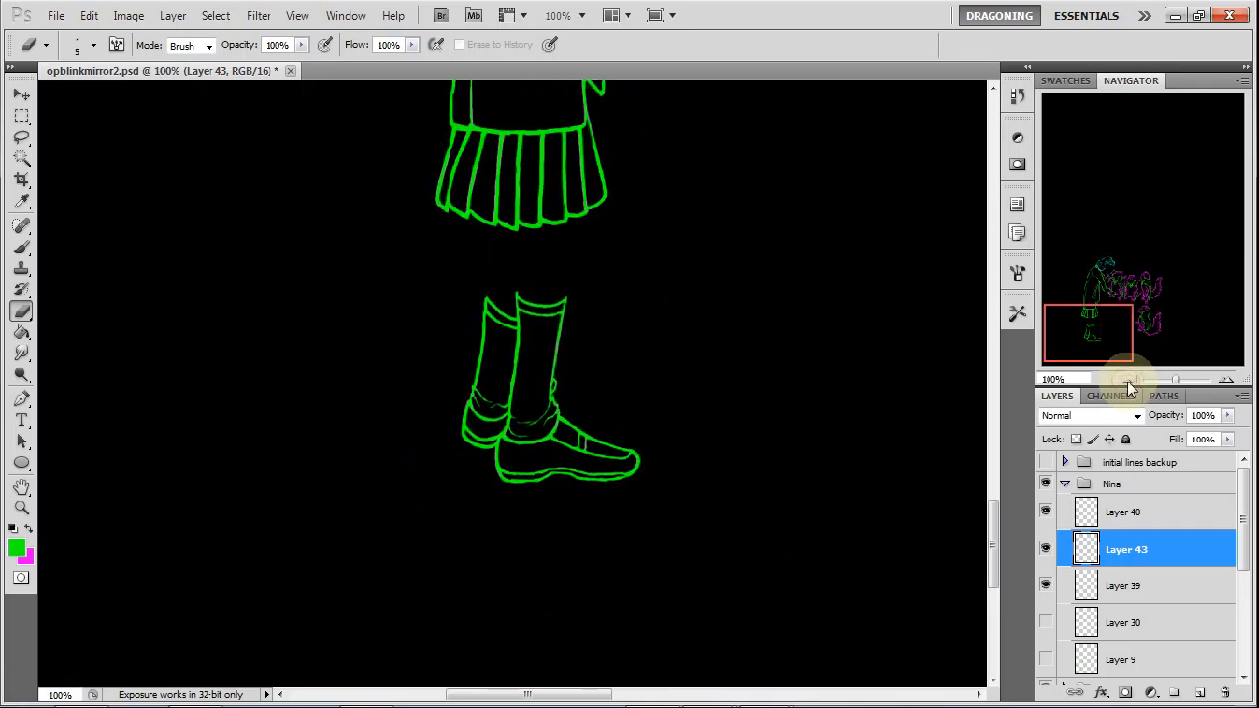
left_click(1127, 380)
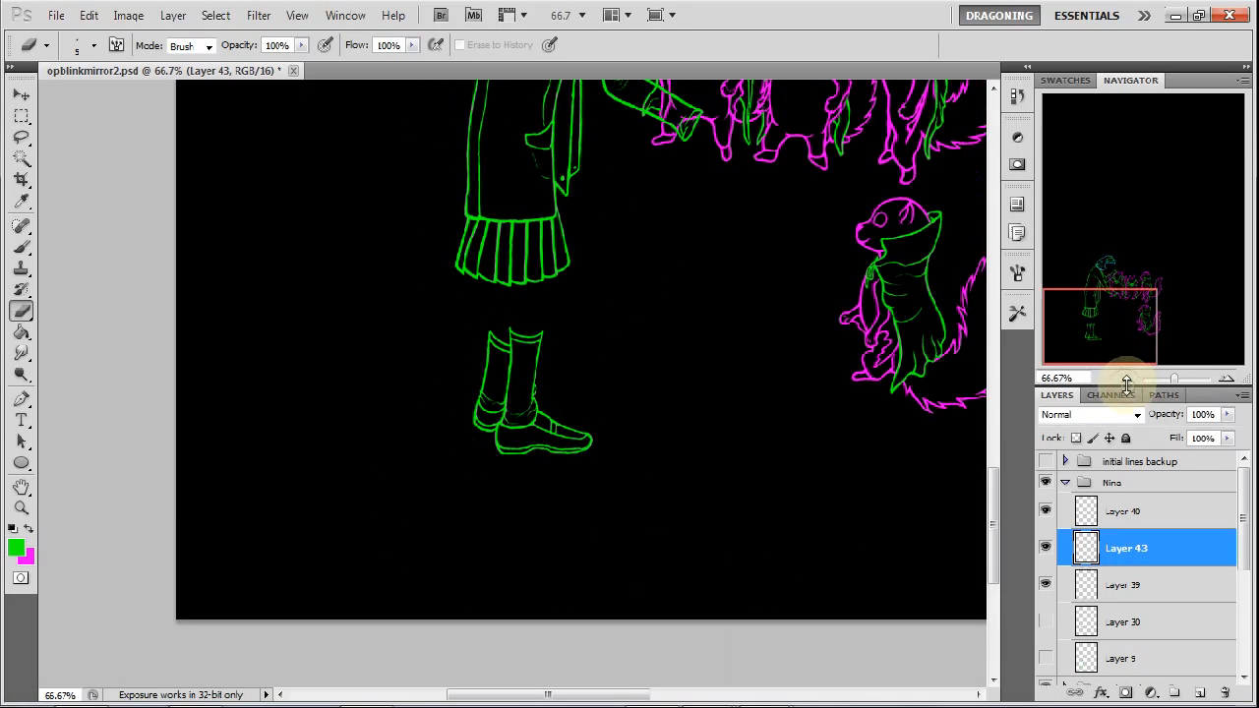
left_click(1127, 379)
left_click(1127, 379)
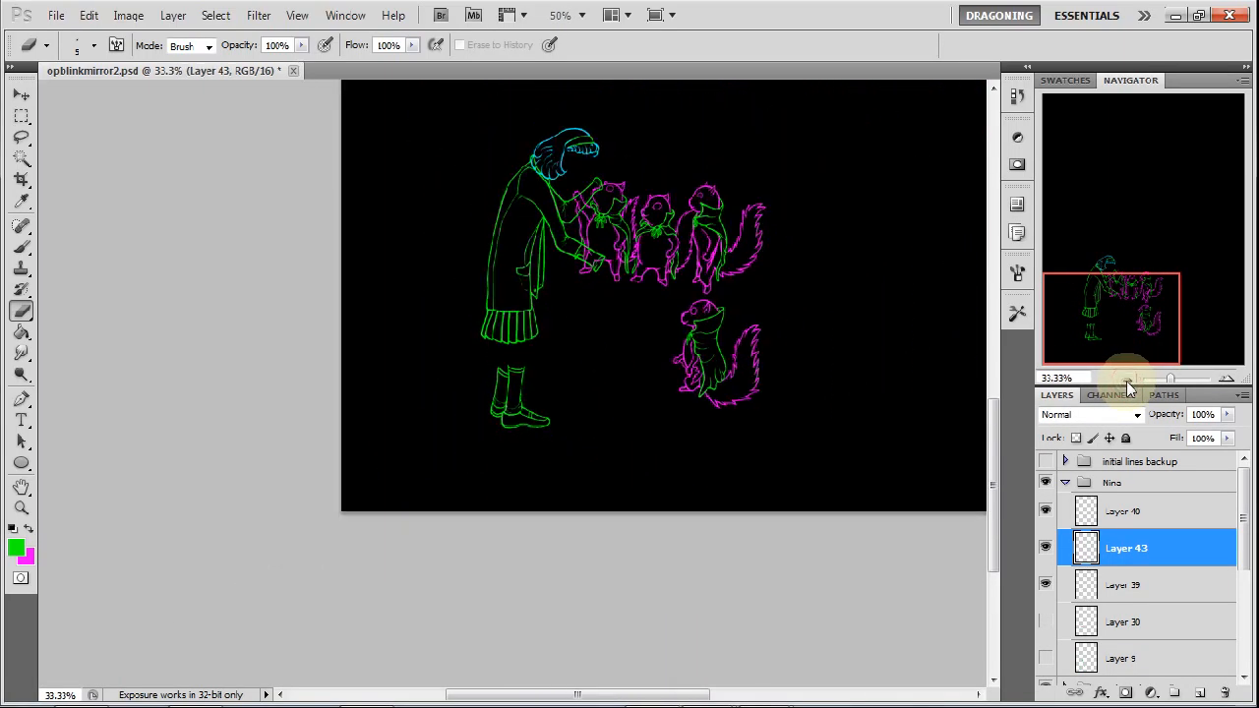
left_click(1227, 380)
left_click(1227, 380)
left_click(1226, 379)
left_click(1227, 380)
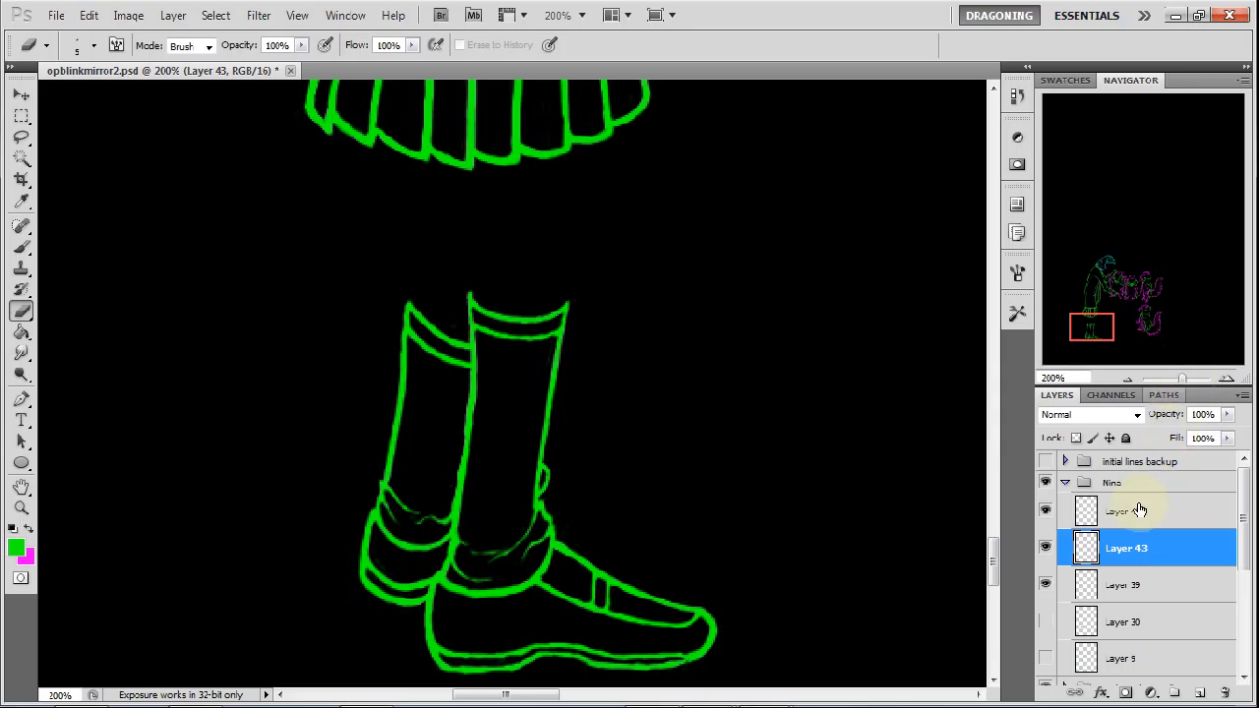
Step: Show Layer 30's magenta body sketch and lasso around the lower legs from the skirt's hem to just above the ankles
left_click(1046, 622)
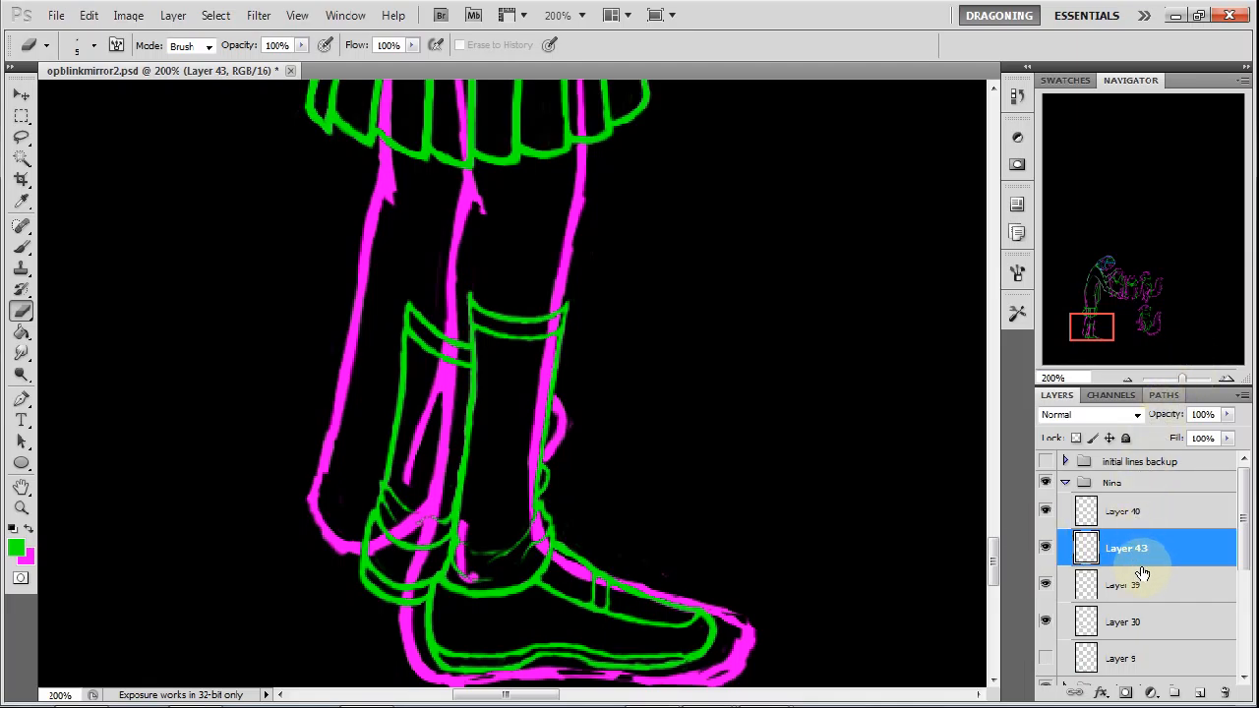
left_click(1121, 589)
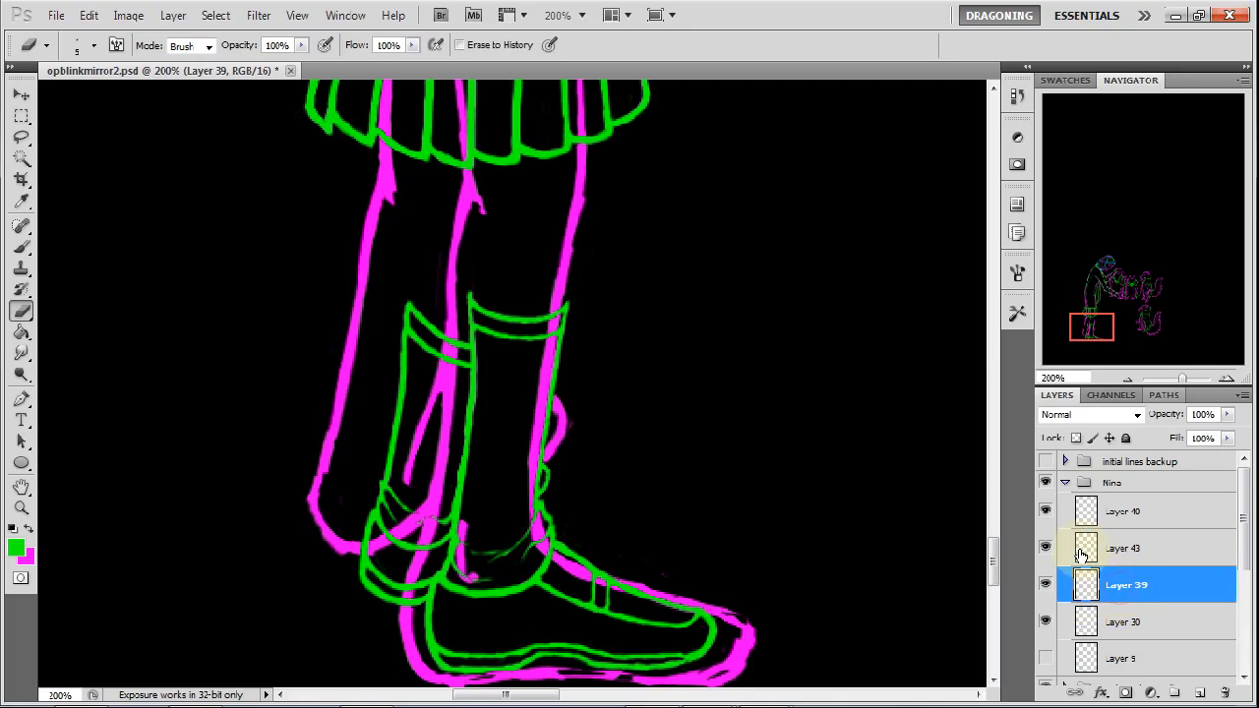
left_click(22, 141)
mouse_move(356, 98)
left_mouse_down()
mouse_move(645, 142)
mouse_move(703, 331)
mouse_move(674, 406)
mouse_move(359, 103)
left_mouse_up()
right_click(586, 219)
left_click(695, 433)
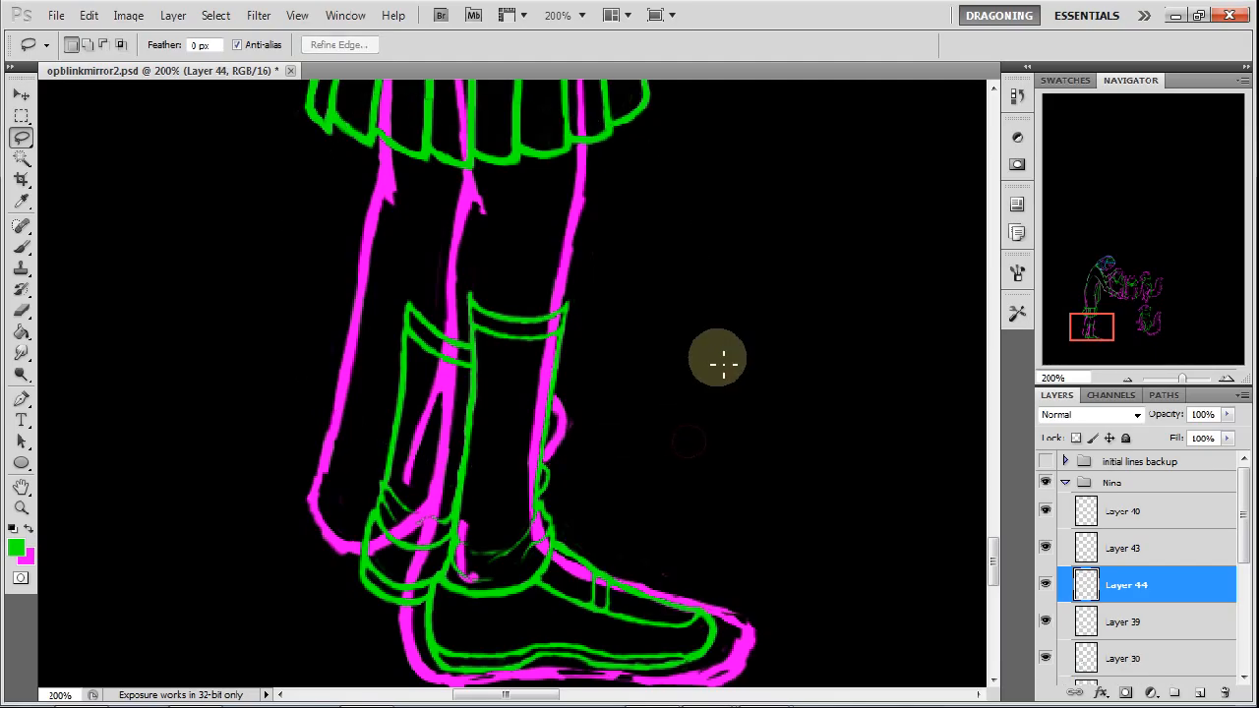
left_click(88, 16)
left_click(89, 16)
left_click(89, 18)
mouse_move(244, 371)
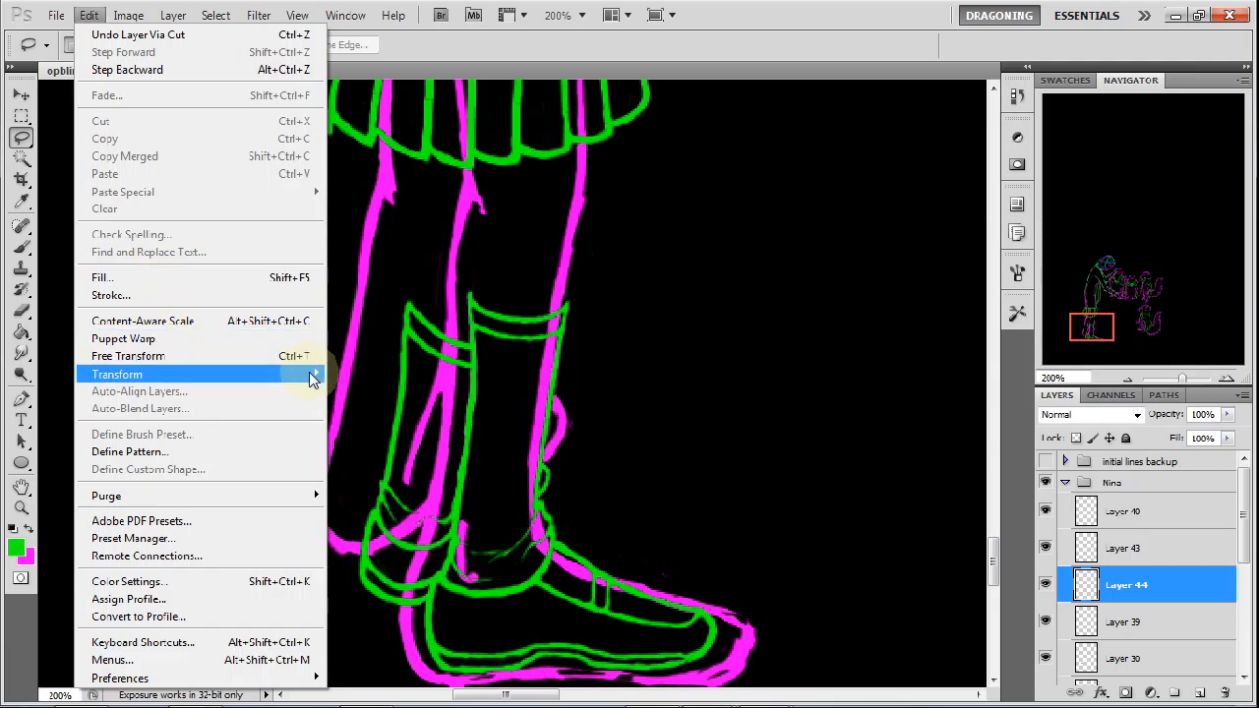
mouse_move(315, 373)
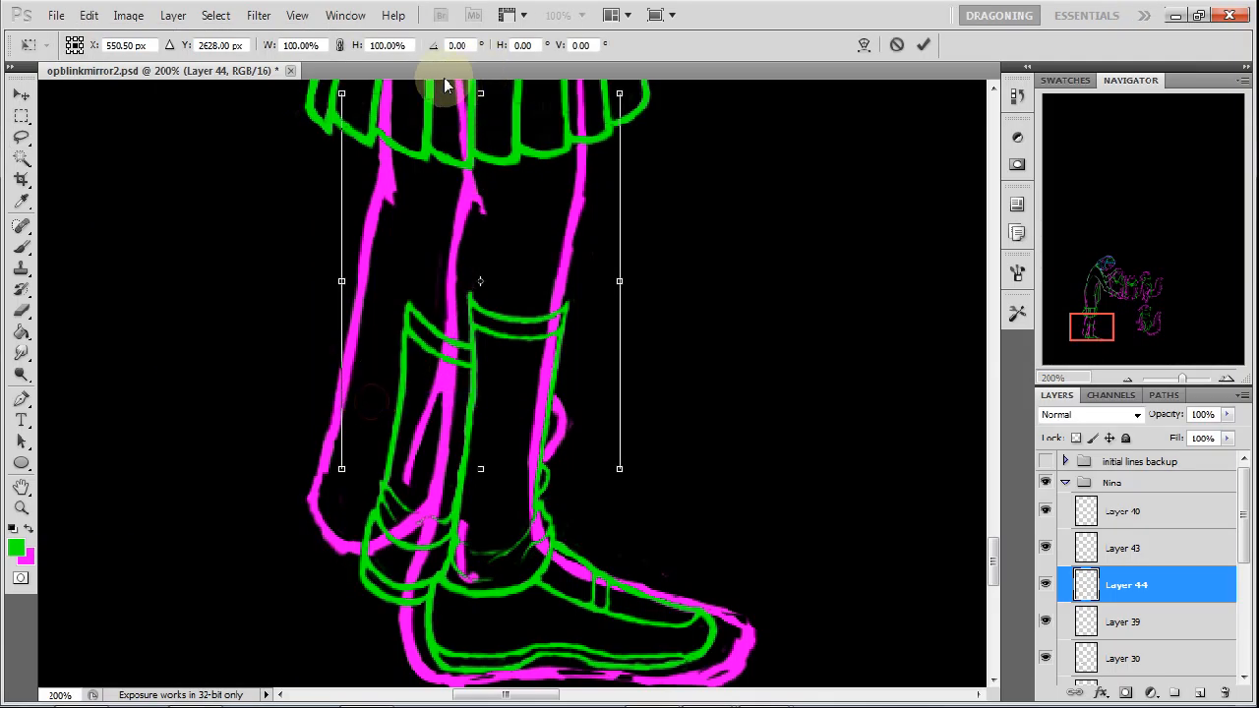
left_click_drag(320, 45, 258, 51)
type("80")
key("Tab")
type("90")
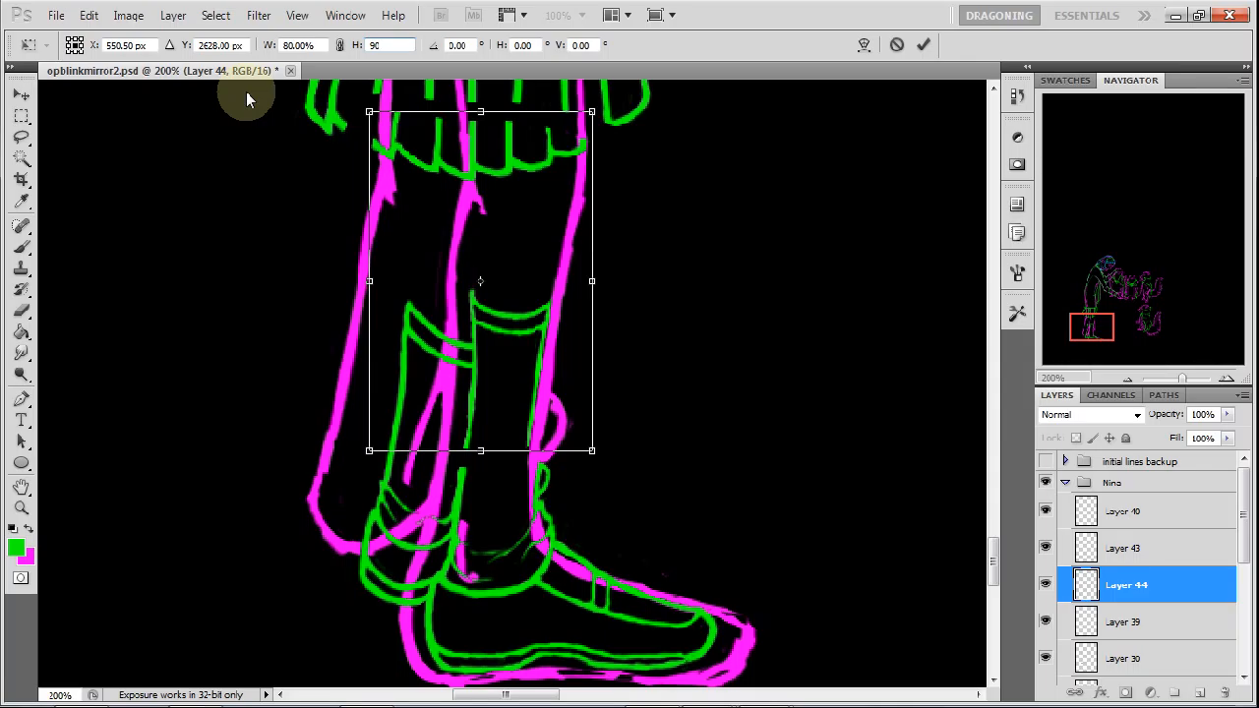
left_click_drag(531, 283, 551, 261)
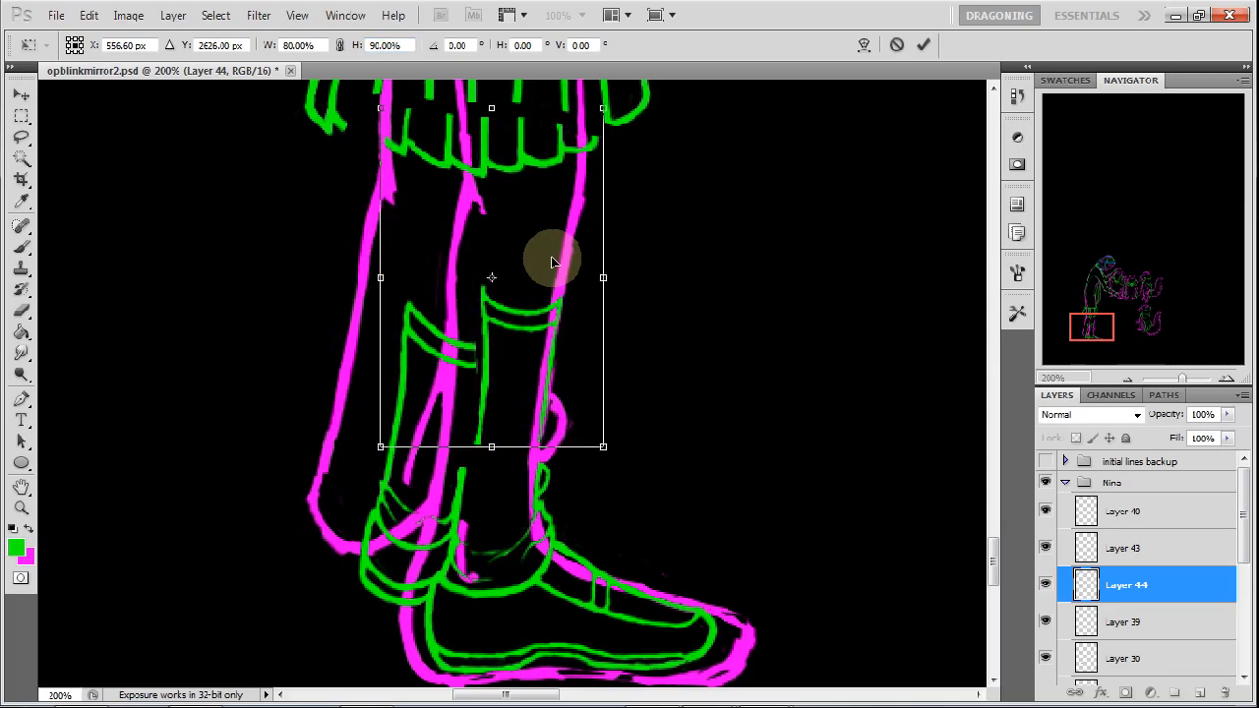
left_click(896, 45)
key("ctrl+z")
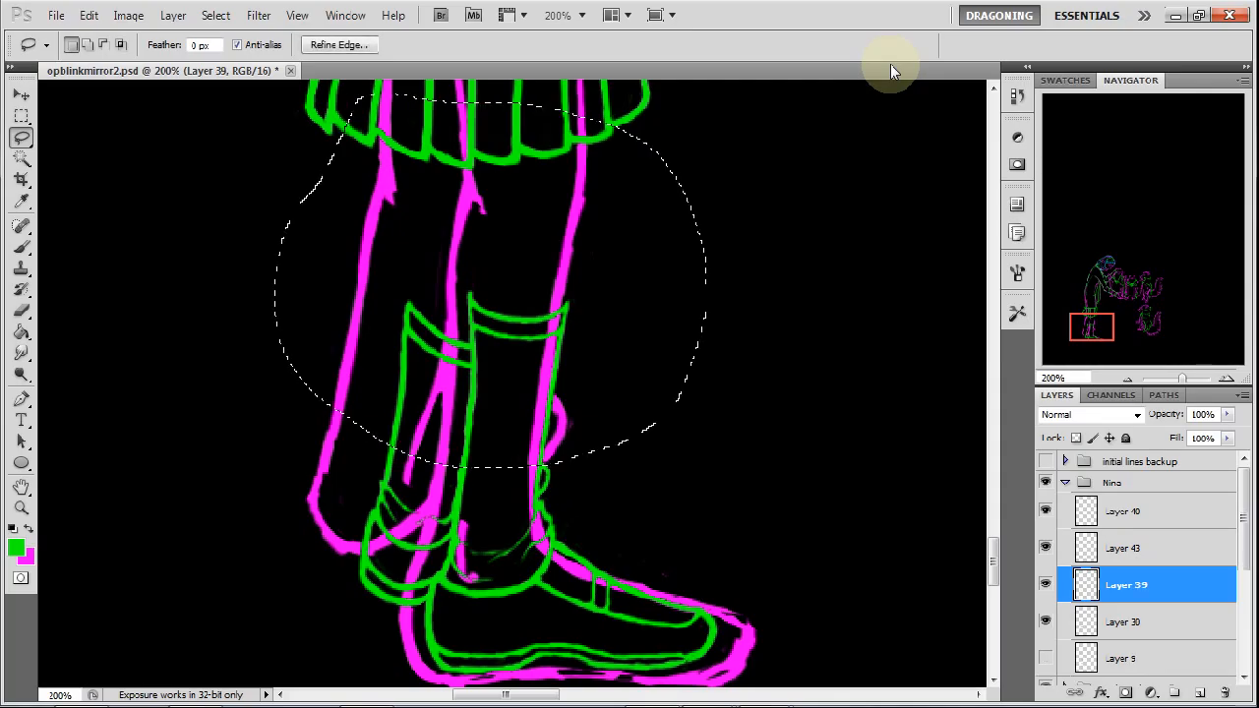
Step: Cut the lassoed magenta lower legs from Layer 30 to a new layer
left_click(1045, 584)
left_click(1045, 584)
left_click(1079, 634)
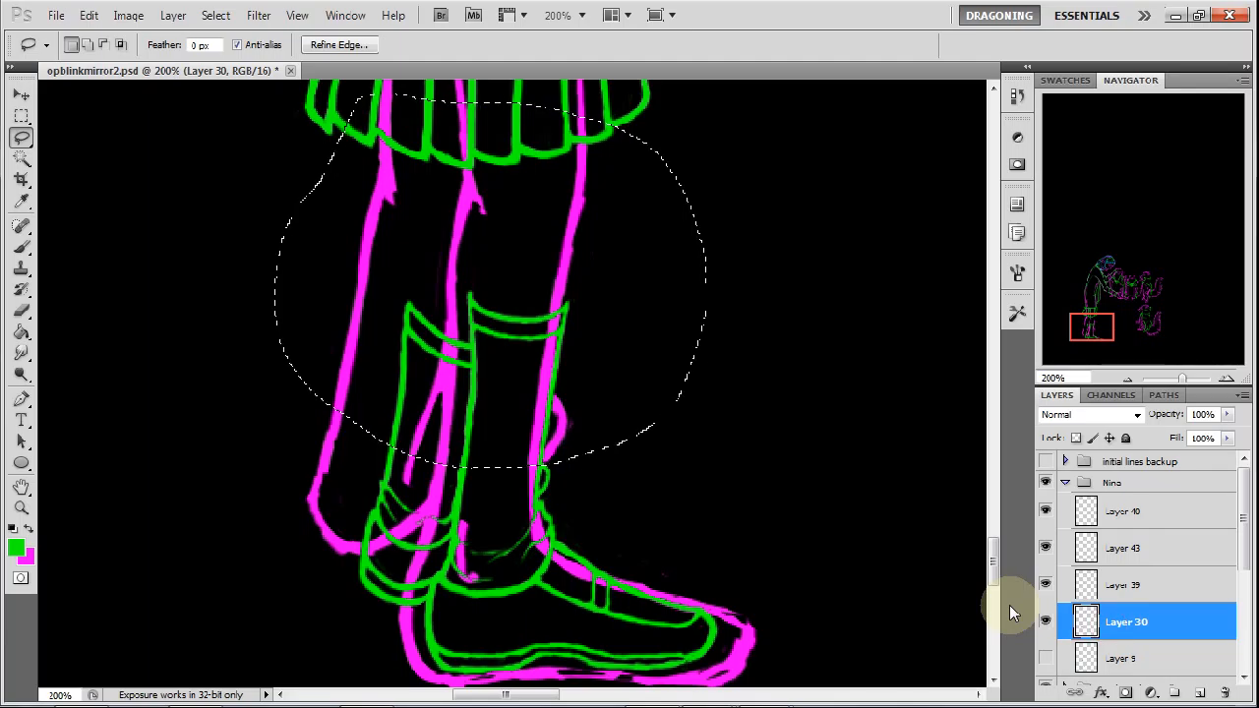
right_click(578, 280)
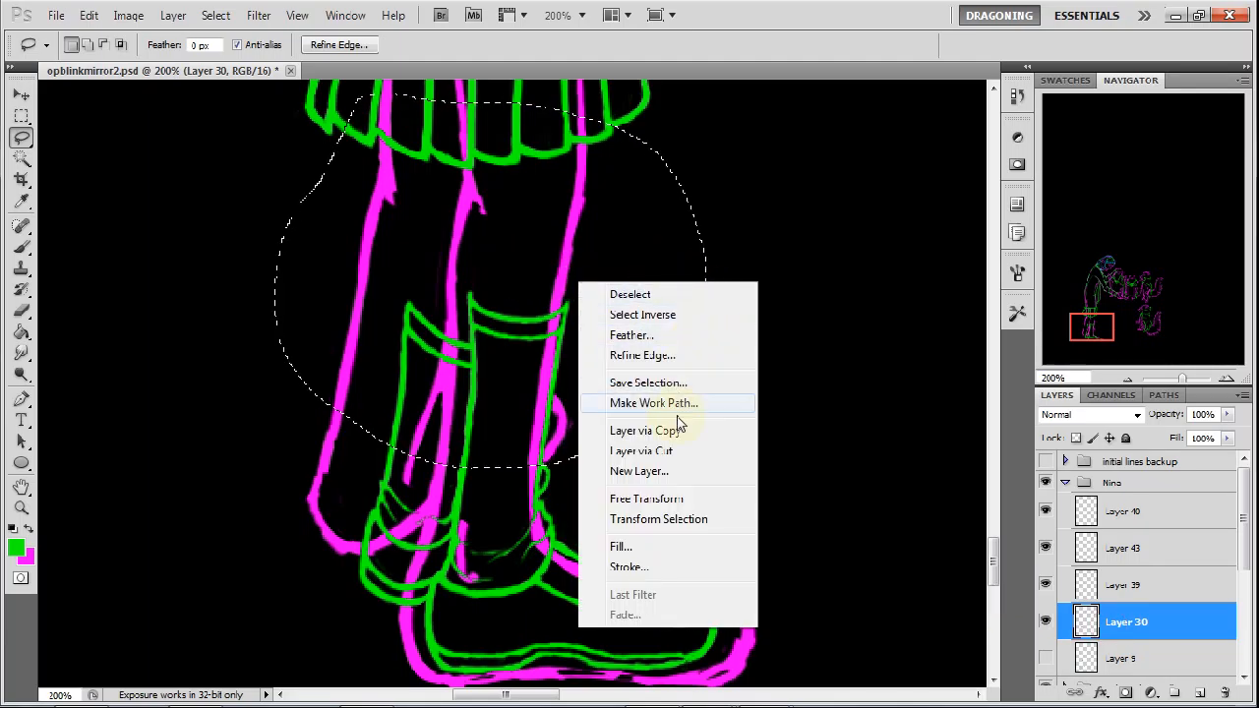
left_click(688, 450)
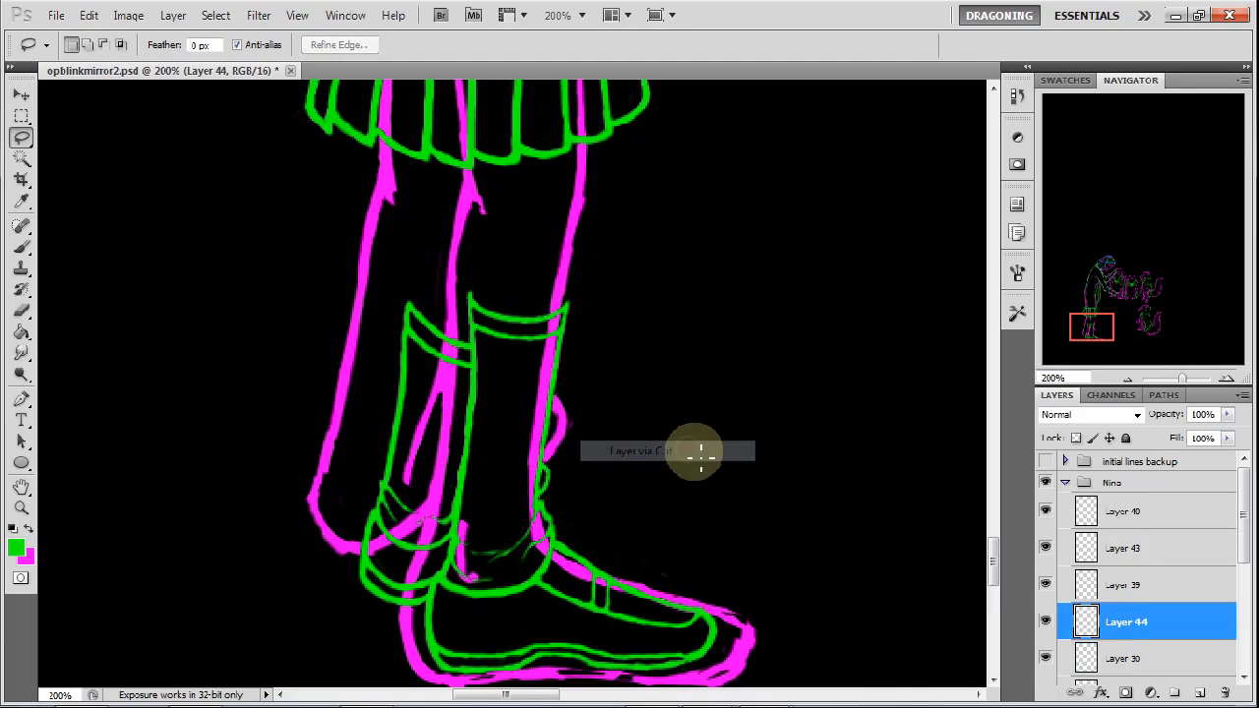
left_click(1045, 621)
left_click(1046, 621)
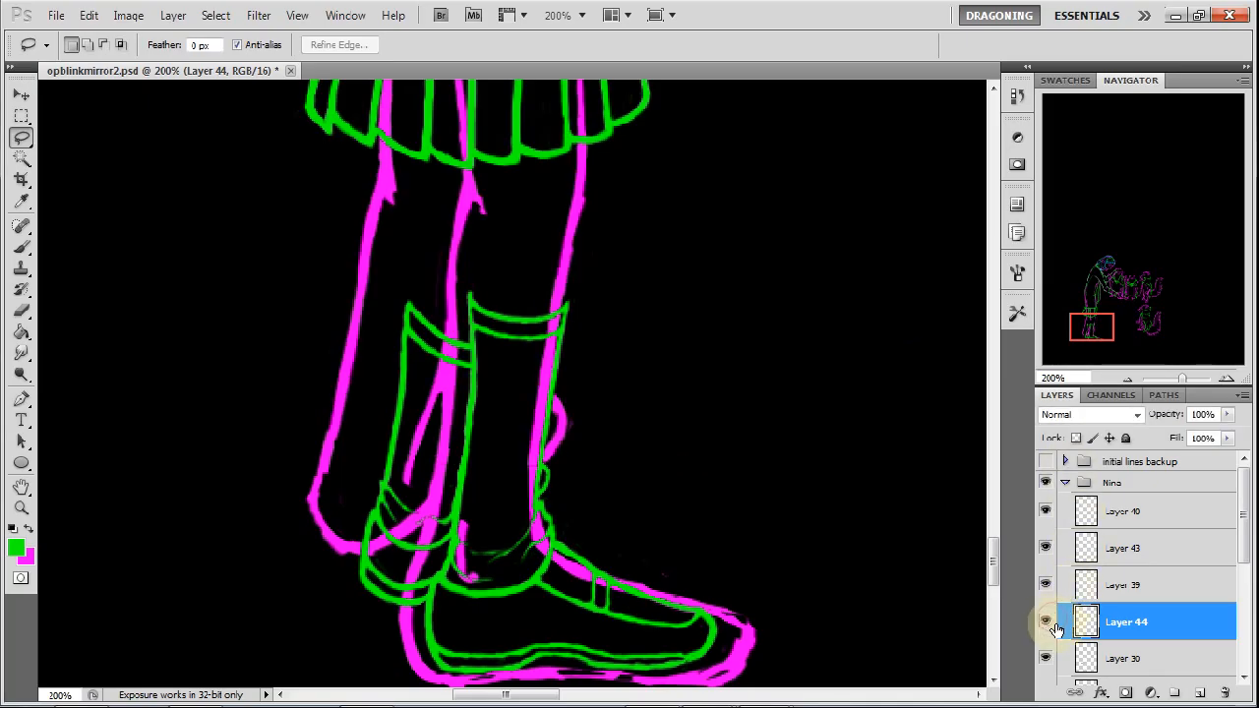
left_click(1045, 586)
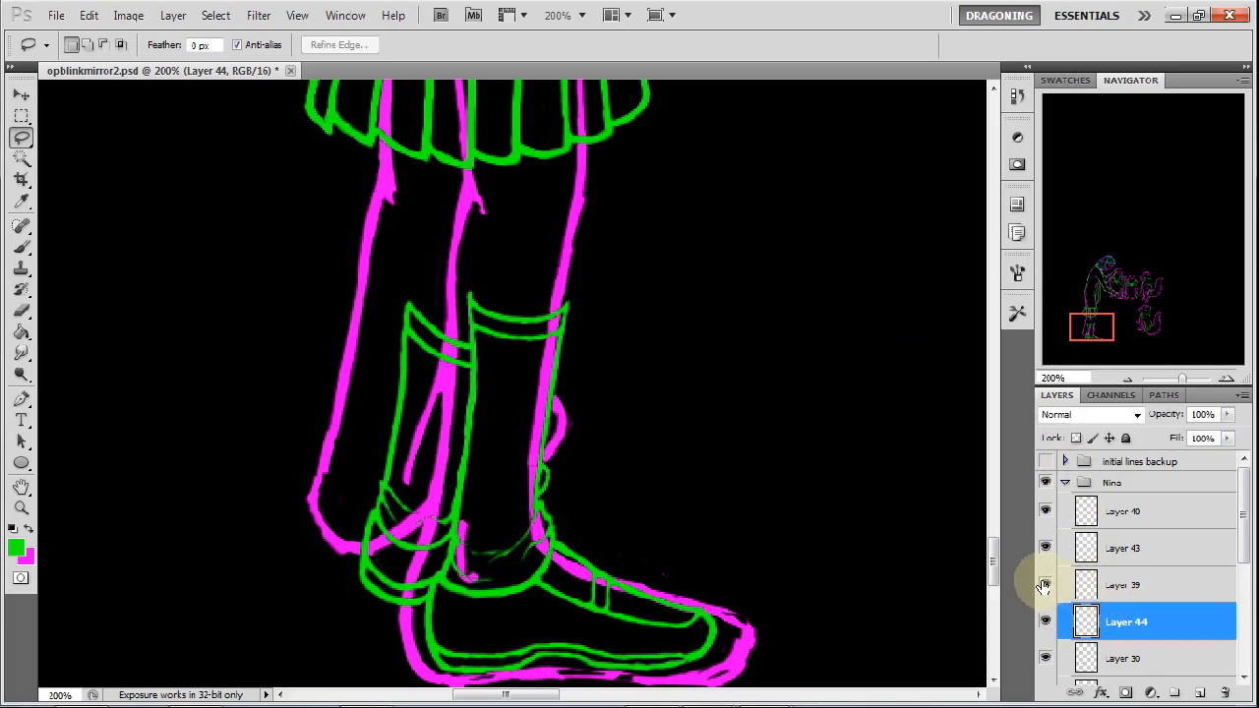
Step: Scale the cut magenta legs to 80% width and 90% height and move them so the shin lines up with the front sock
left_click(89, 15)
left_click(127, 339)
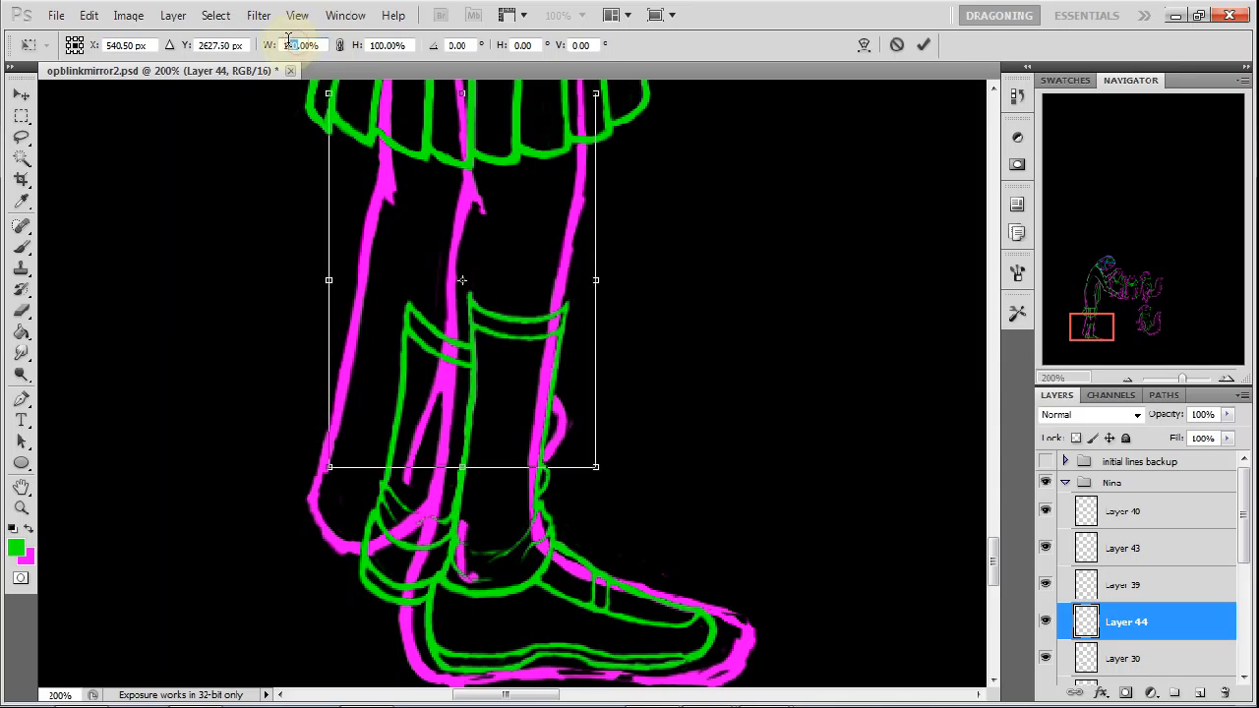
type("80")
key("Return")
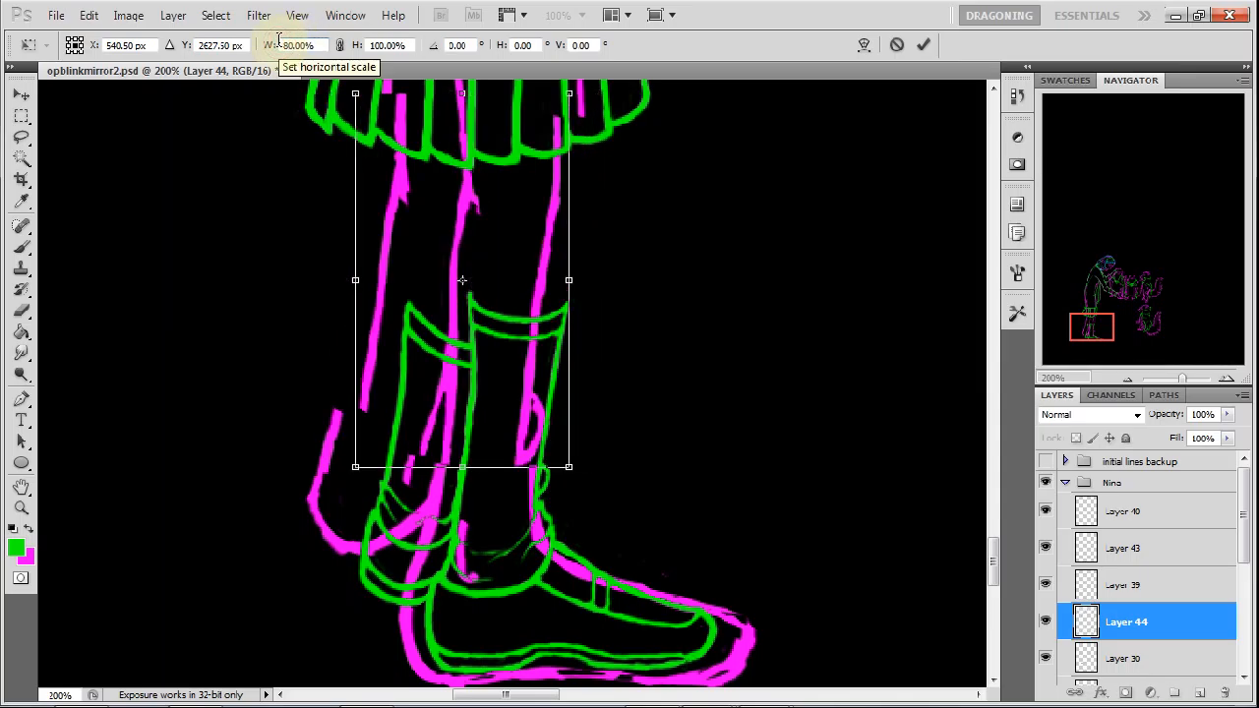
key("Tab")
type("90")
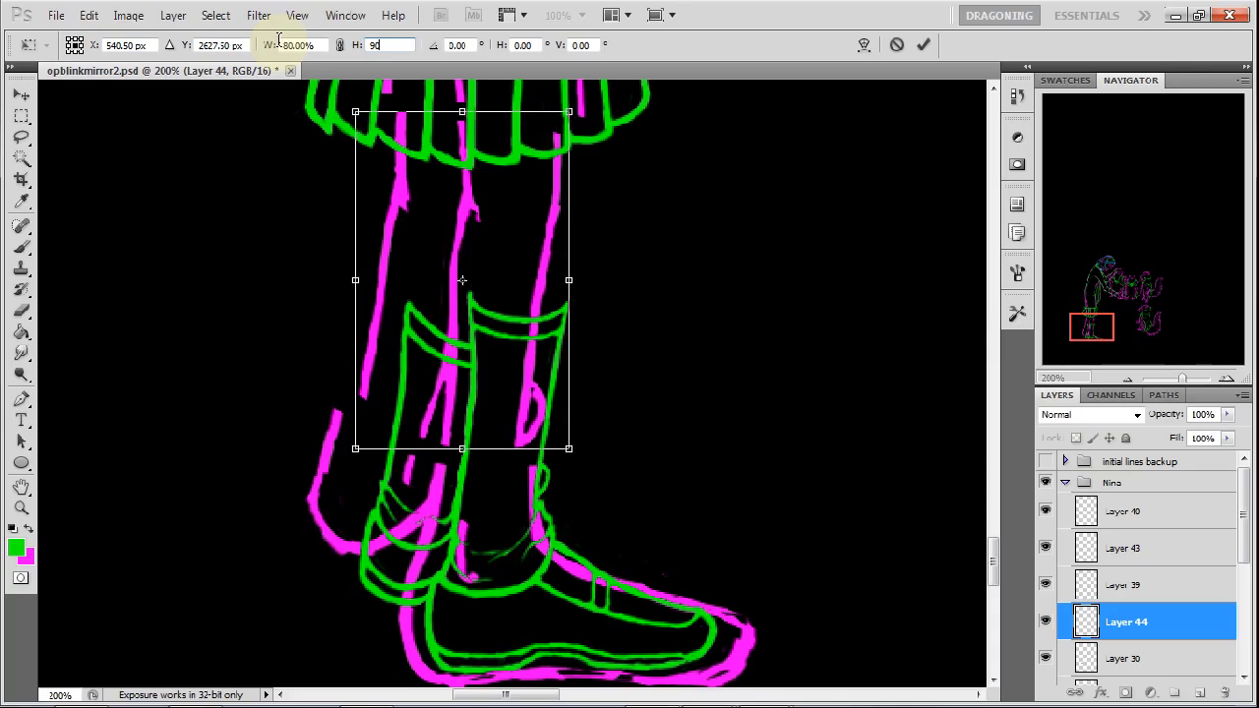
left_click(922, 44)
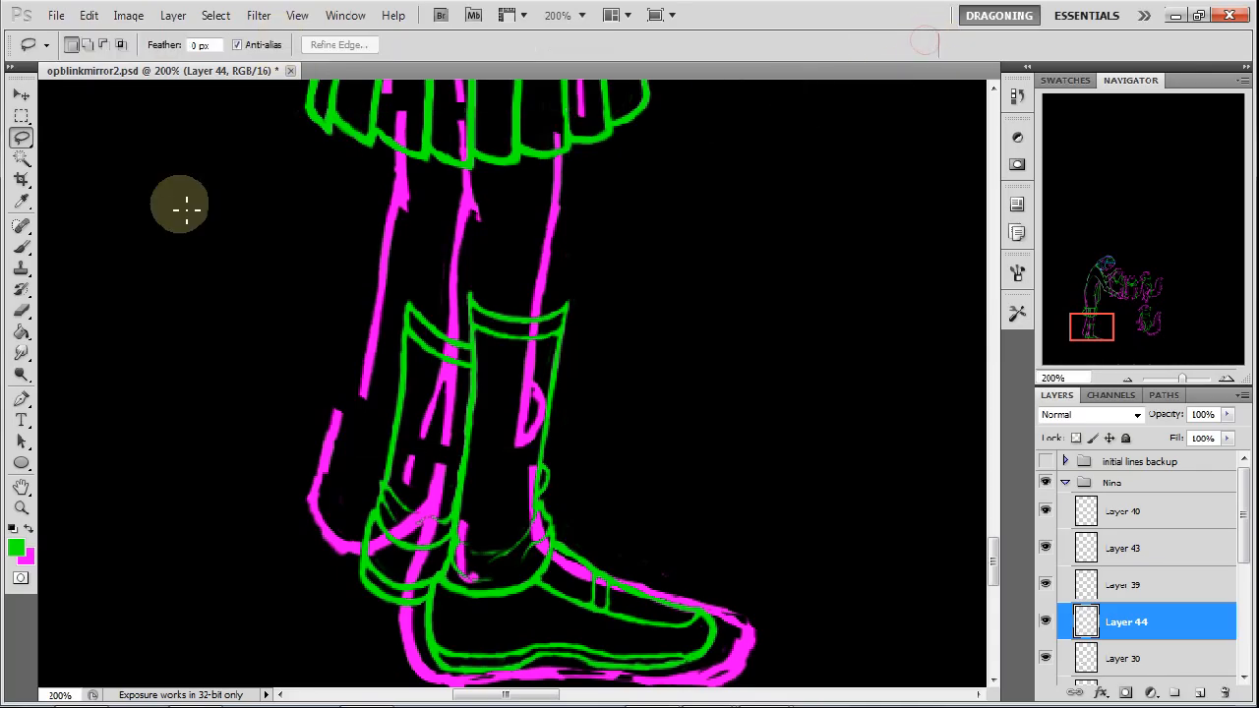
left_click(20, 99)
left_click_drag(542, 269, 560, 259)
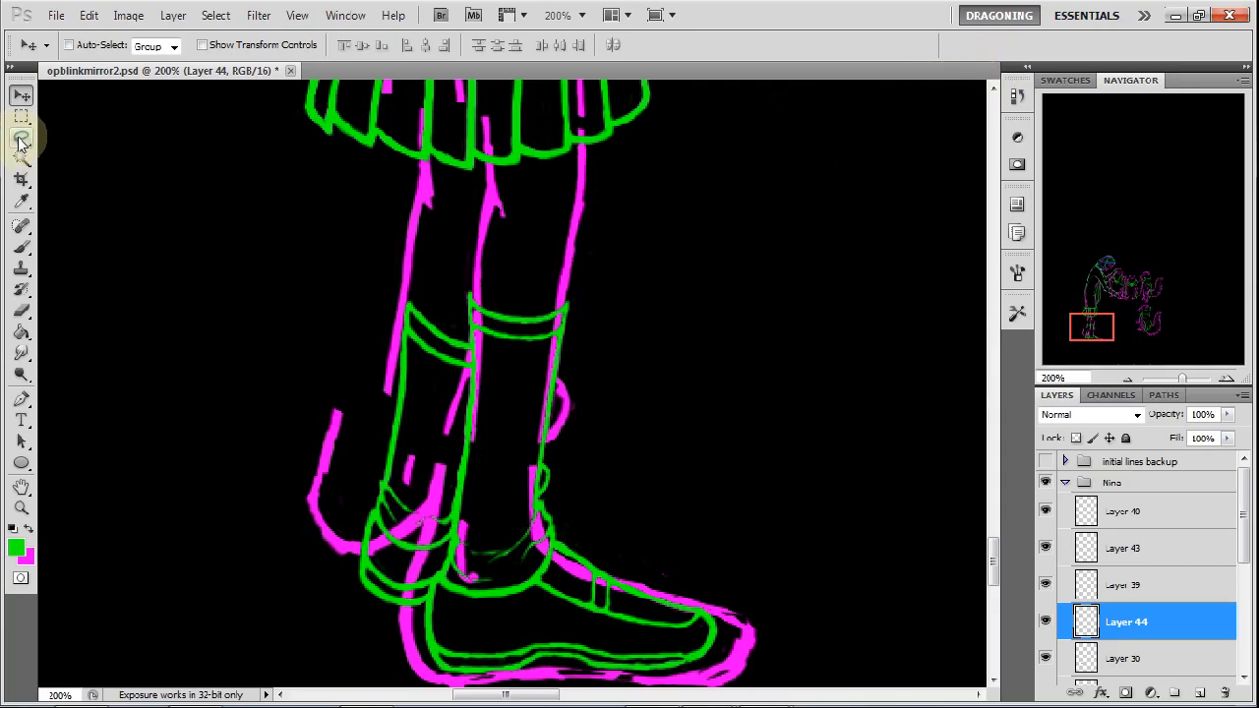
Step: Lasso the back leg's magenta line on Layer 44, move it to meet the back sock, and erase the magenta lines overlapping the socks and shoes
left_click(21, 139)
left_click(418, 94)
mouse_move(418, 93)
left_mouse_down()
mouse_move(365, 267)
mouse_move(360, 402)
mouse_move(427, 432)
mouse_move(421, 94)
left_mouse_up()
left_click(20, 96)
mouse_move(434, 252)
left_mouse_down()
mouse_move(450, 258)
mouse_move(452, 247)
left_mouse_up()
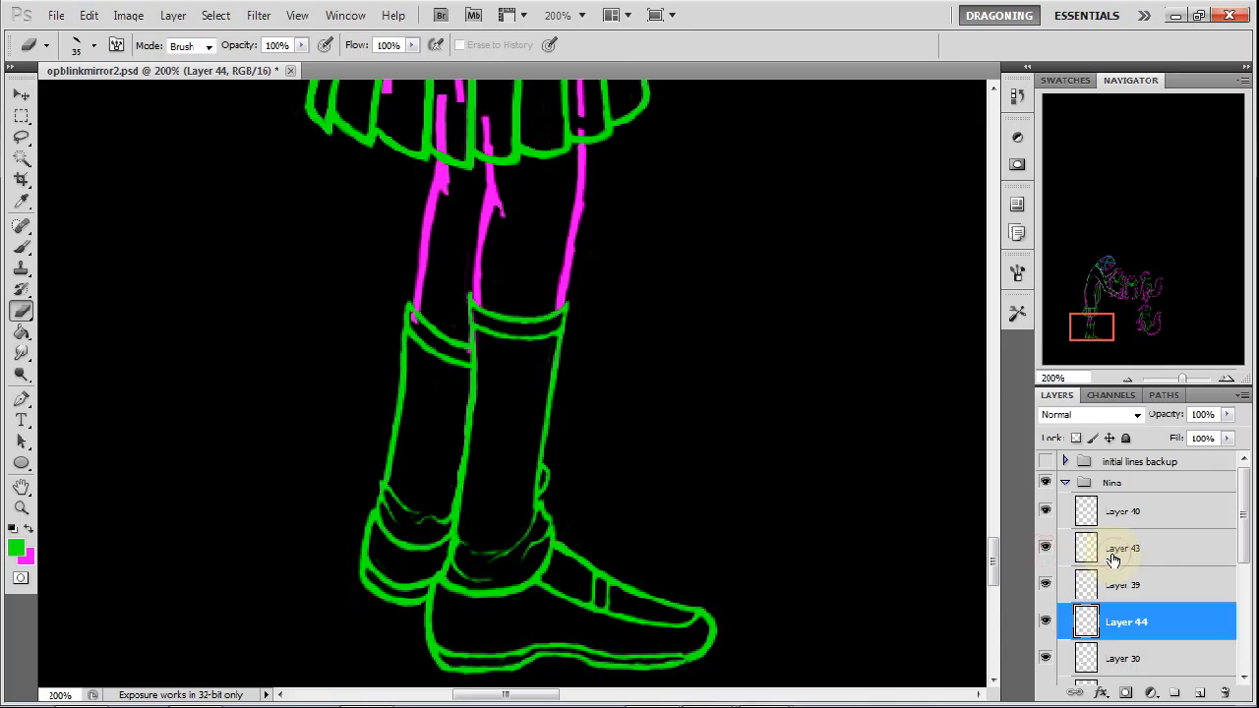
Step: Lasso the back sock's cuff on Layer 43 and move it up so its front end sits just above the front sock's cuff
left_click(1115, 560)
left_click(21, 136)
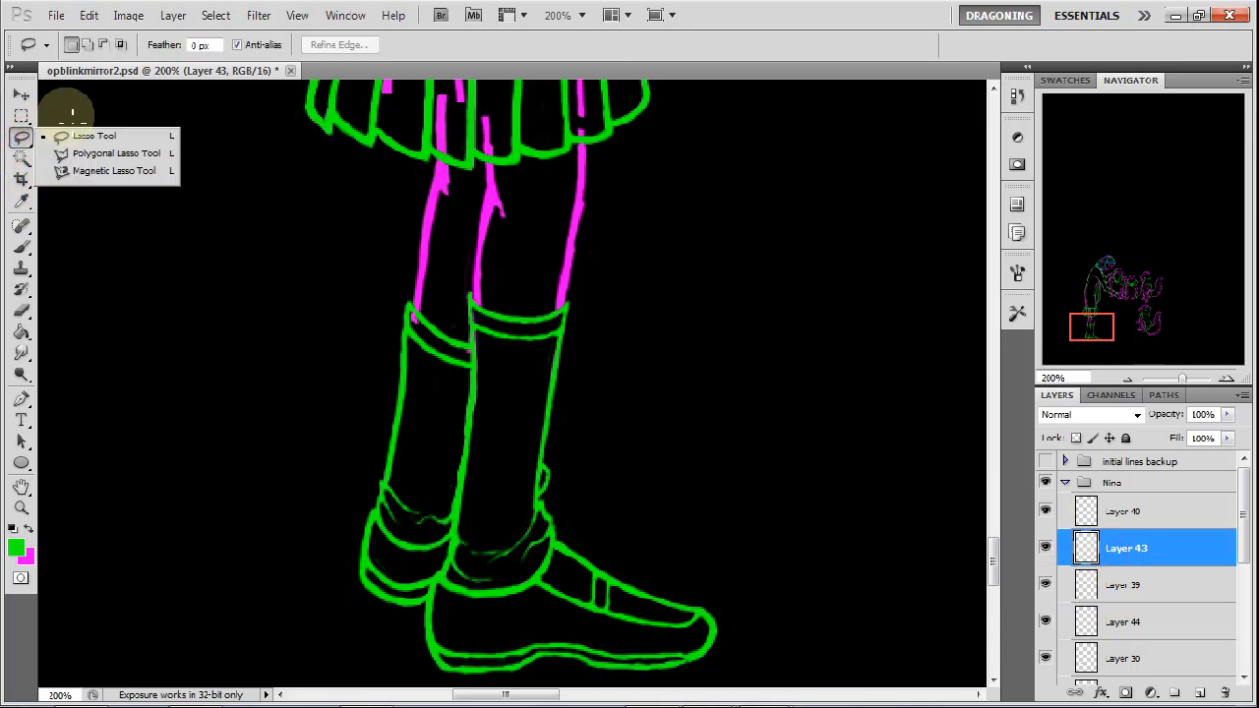
mouse_move(396, 391)
left_mouse_down()
mouse_move(443, 409)
mouse_move(475, 366)
mouse_move(467, 329)
mouse_move(430, 285)
mouse_move(380, 294)
mouse_move(376, 386)
left_mouse_up()
left_click(1046, 548)
left_click(1046, 548)
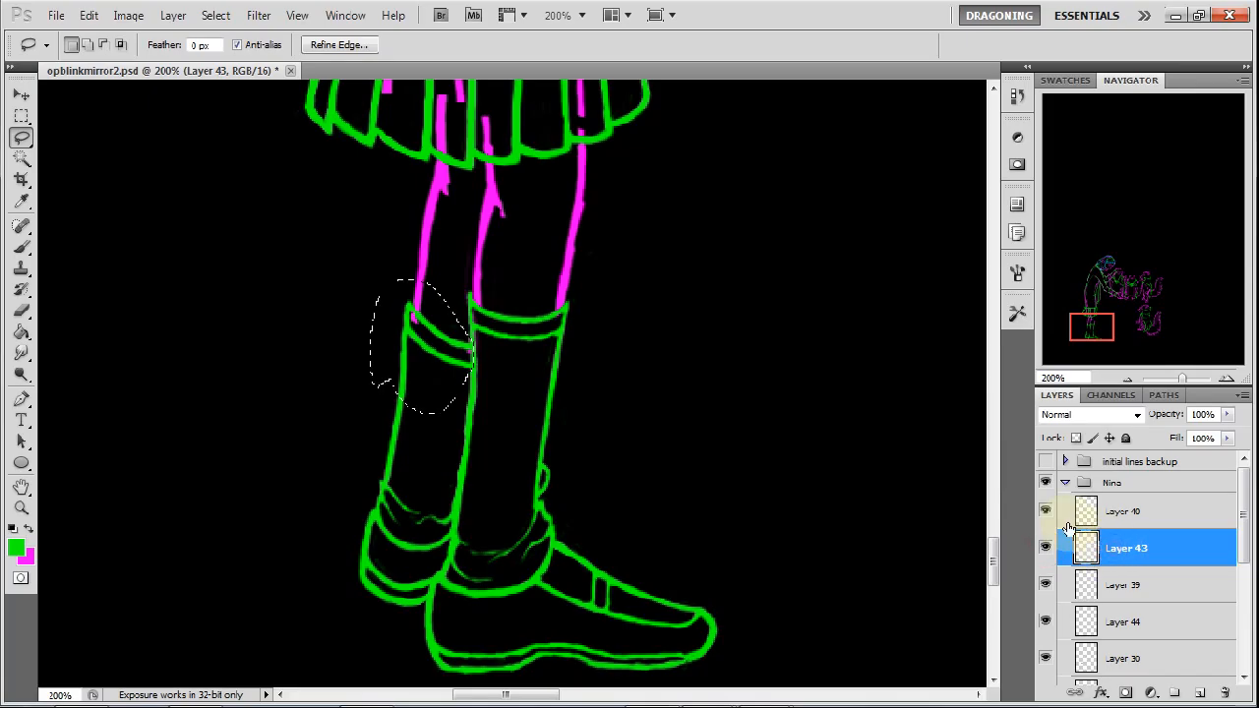
left_click(21, 93)
mouse_move(460, 364)
left_mouse_down()
mouse_move(447, 356)
mouse_move(463, 281)
mouse_move(477, 279)
left_mouse_up()
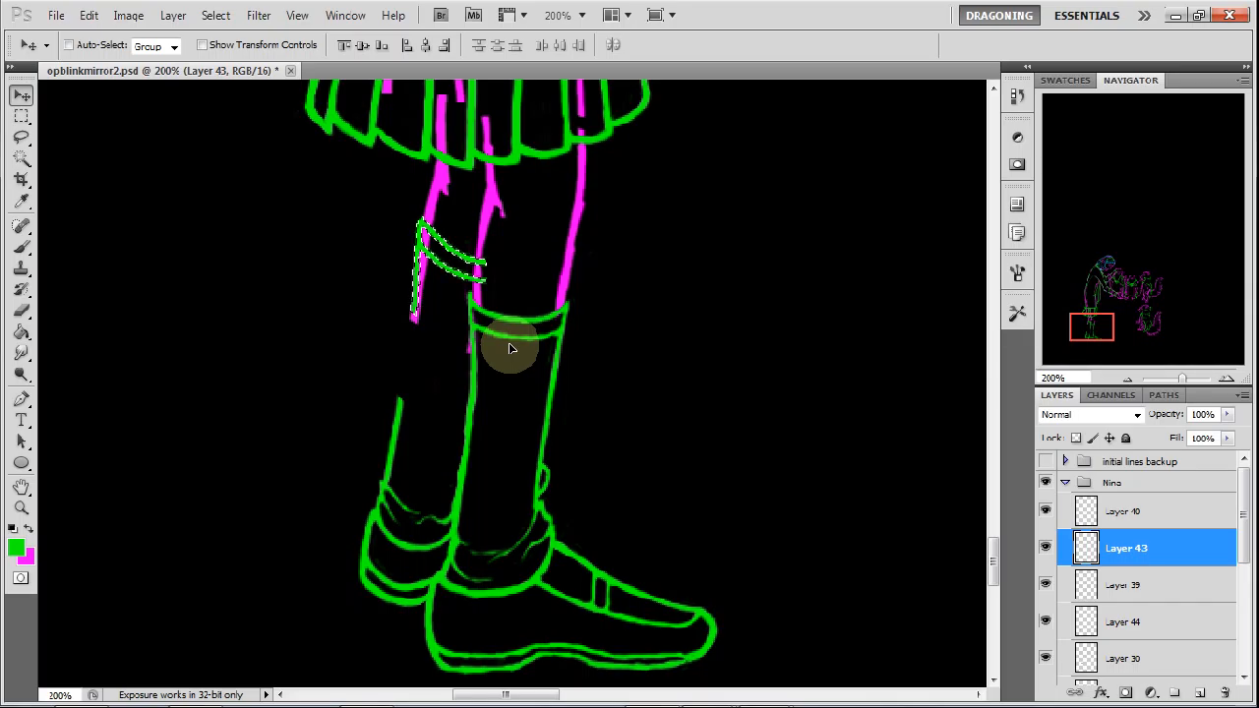
left_click_drag(466, 282, 462, 298)
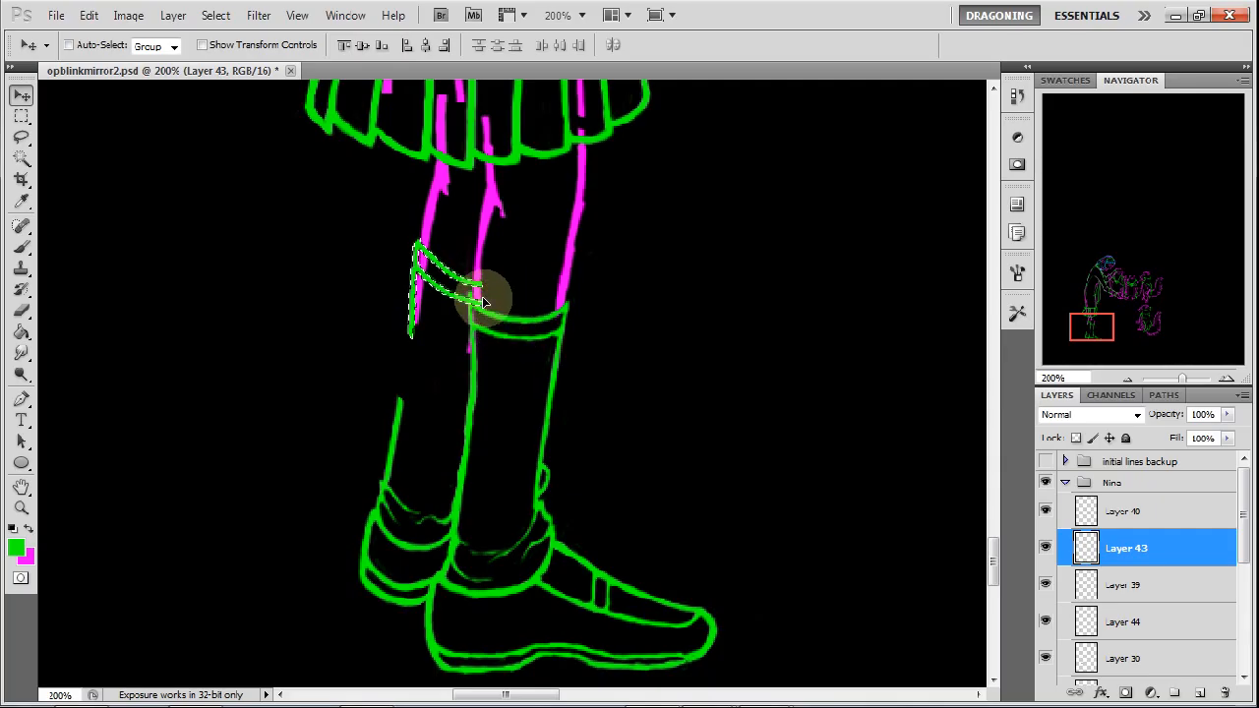
key("ctrl+d")
Step: Brush a green line across the gap in the back sock's outer edge between the raised cuff and the lower sock
left_click(22, 247)
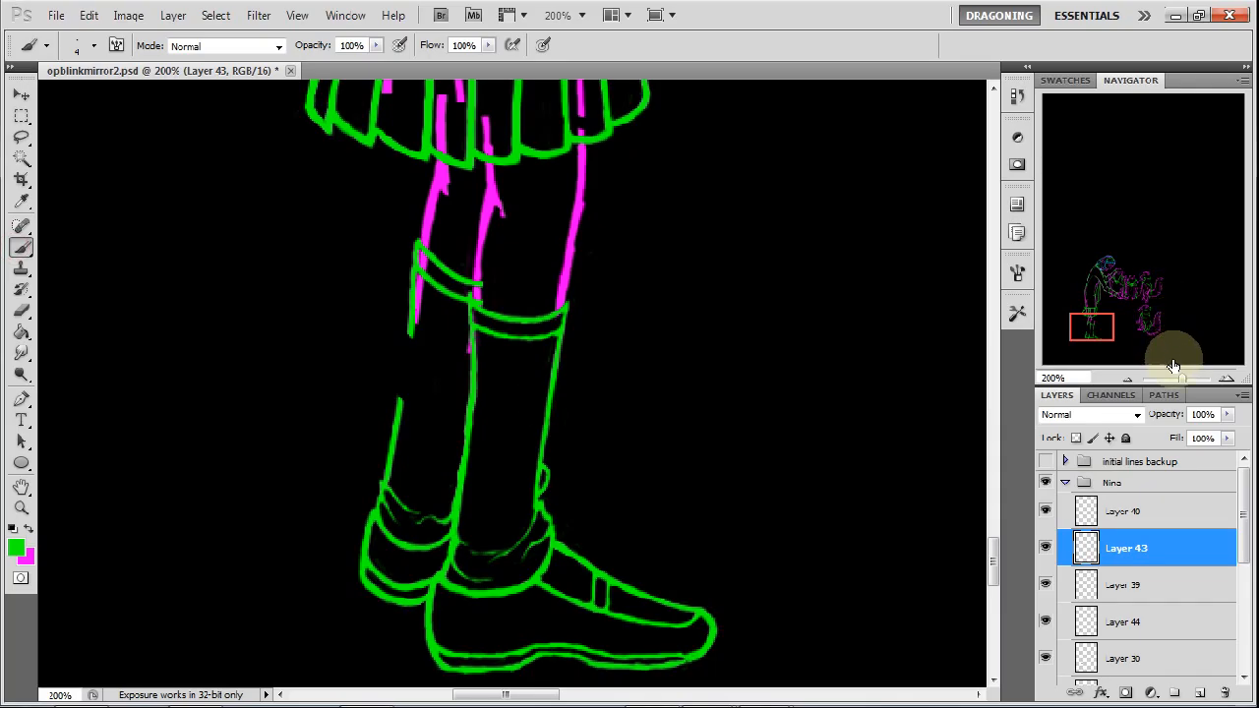
left_click(1228, 380)
left_click(1228, 380)
left_click(1228, 379)
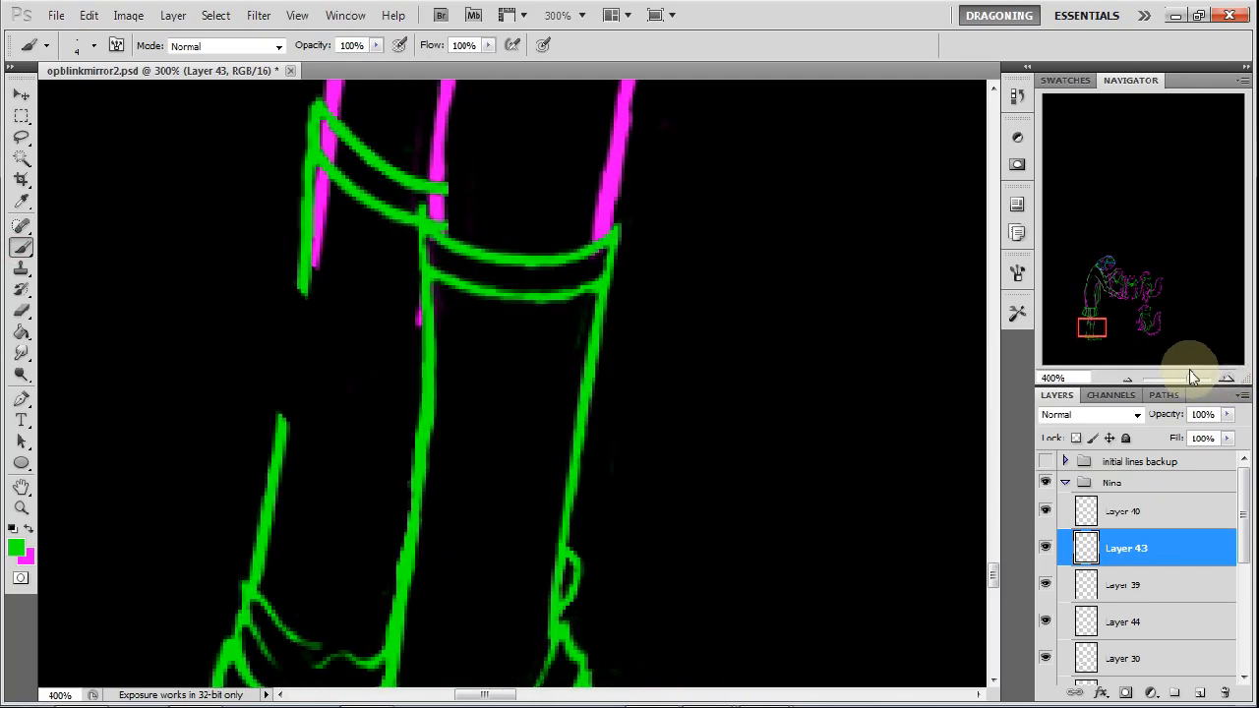
left_click_drag(301, 285, 287, 413)
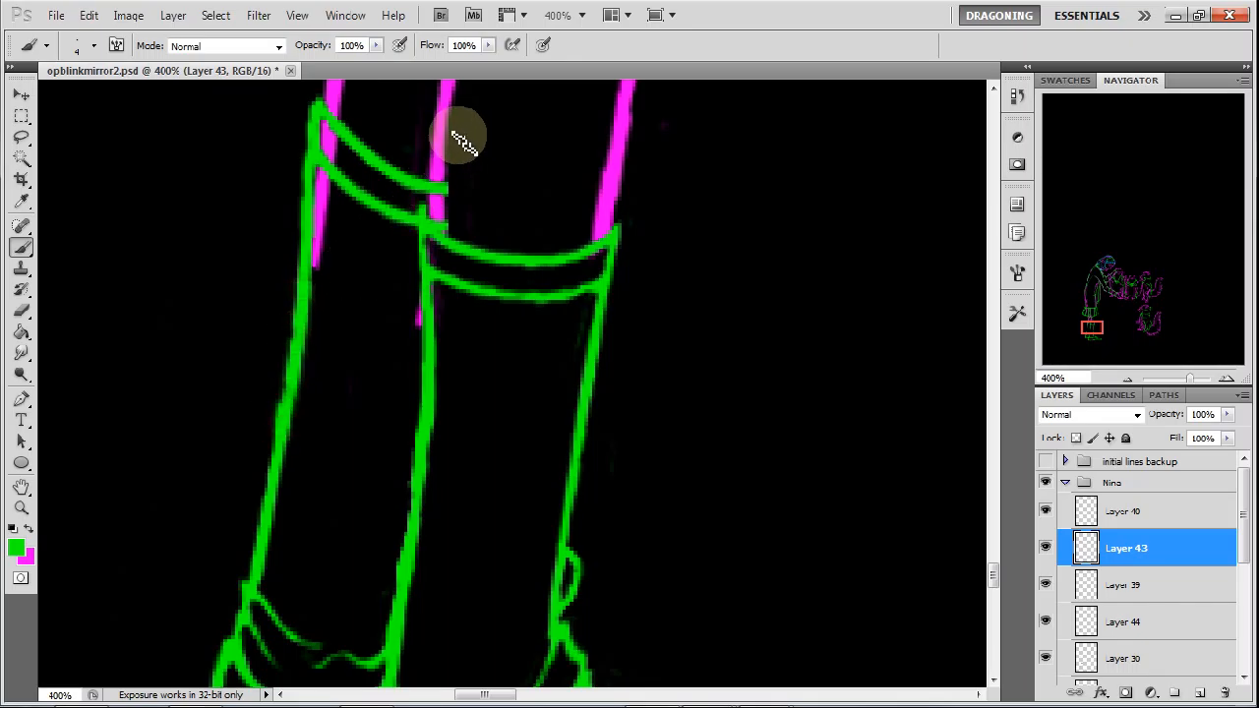
Step: Set the eraser size to 6 px and erase the ends of the back sock's cuff lines that overhang the front leg
left_click(21, 309)
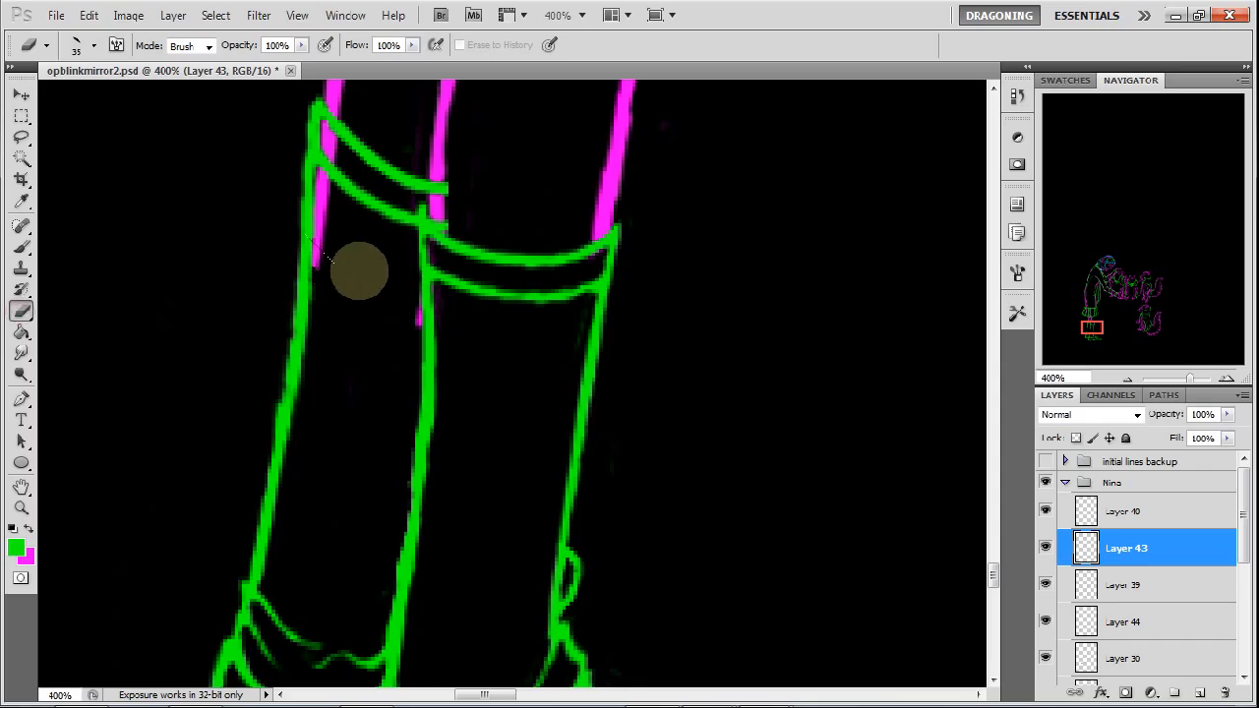
right_click(554, 372)
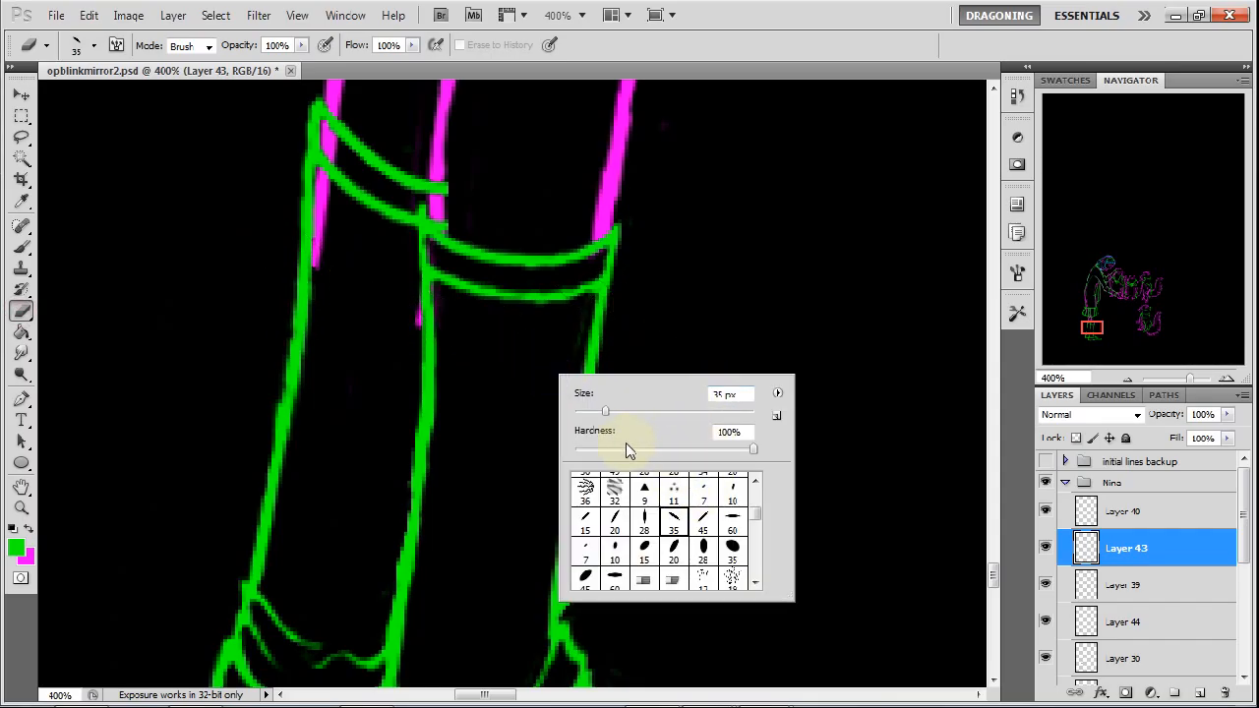
left_click(582, 411)
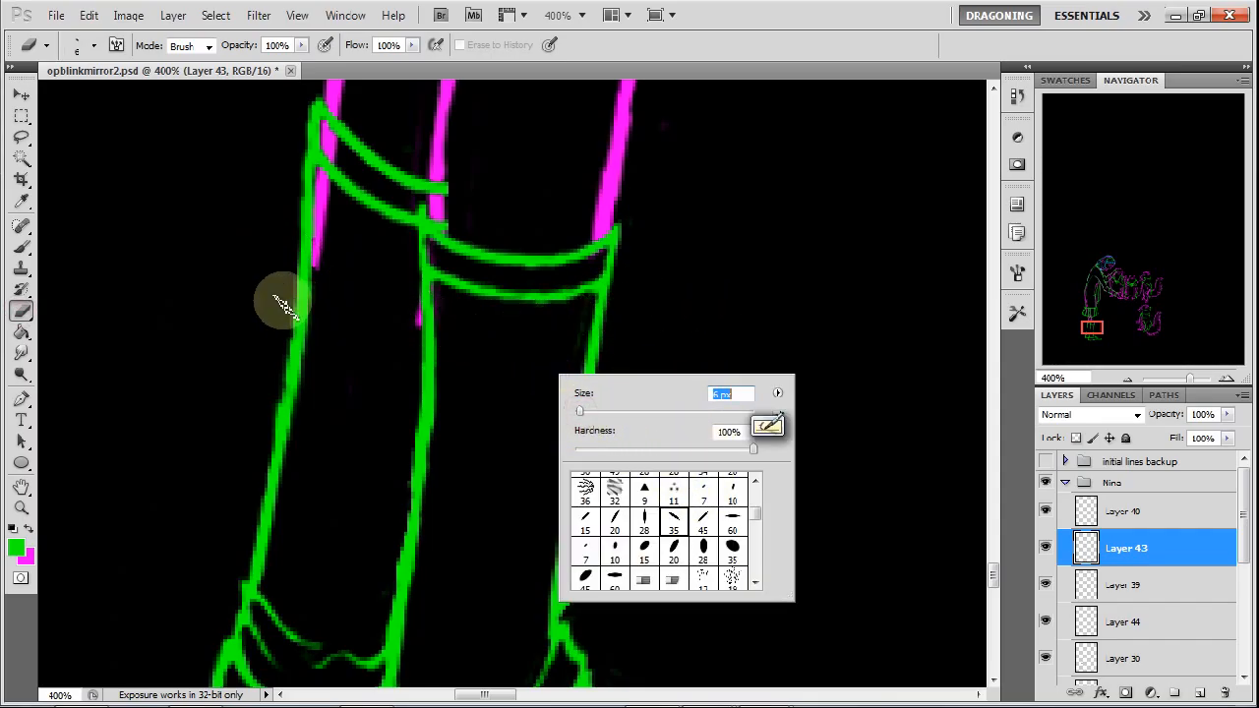
left_click_drag(443, 183, 442, 230)
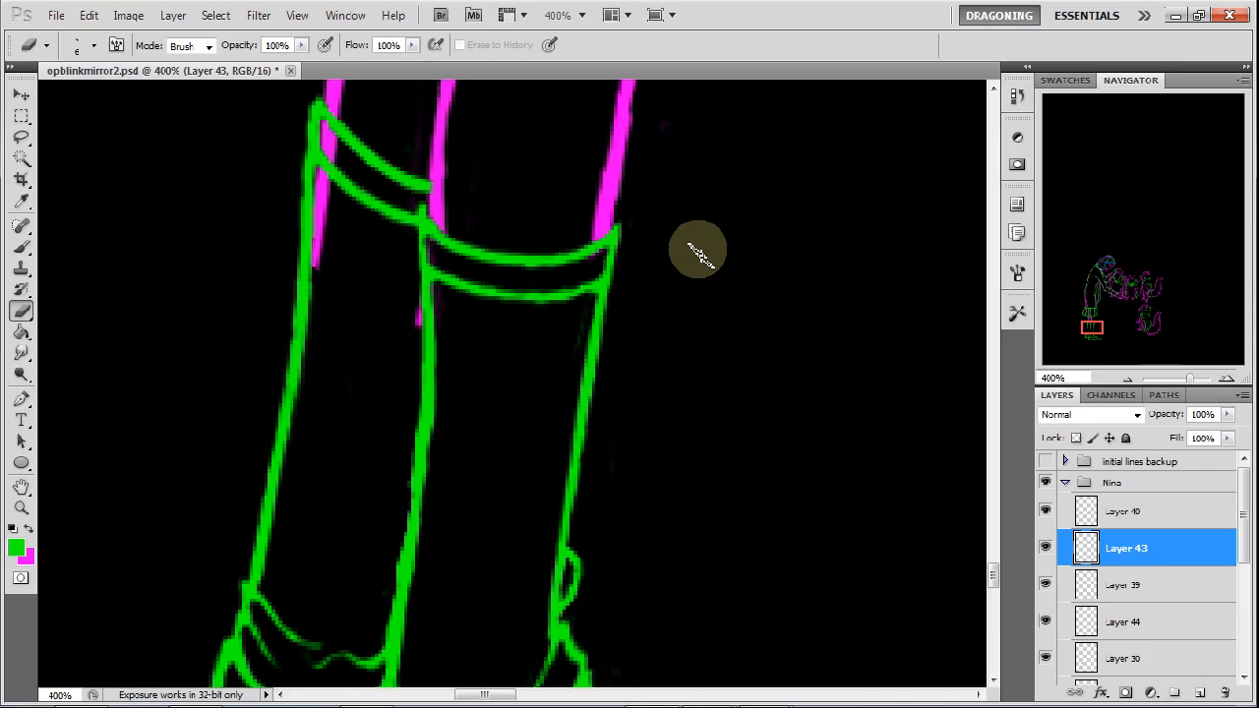
Step: Compare the drawing with Layer 43 hidden and shown, and examine the adjusted socks against the whole figure at 66.67% zoom
left_click(1046, 549)
left_click(1045, 551)
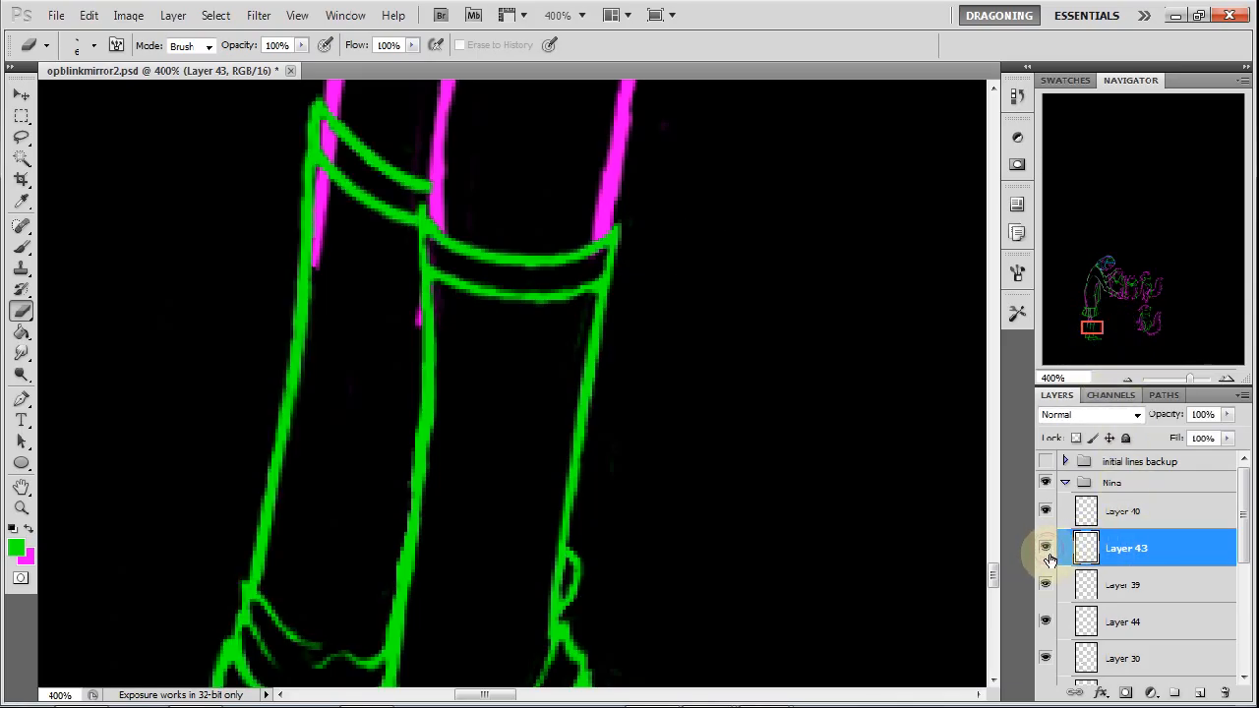
left_click(1047, 556)
left_click(1045, 557)
left_click(1128, 381)
left_click(1128, 380)
left_click(1128, 382)
left_click(1127, 382)
left_click_drag(1110, 341, 1111, 292)
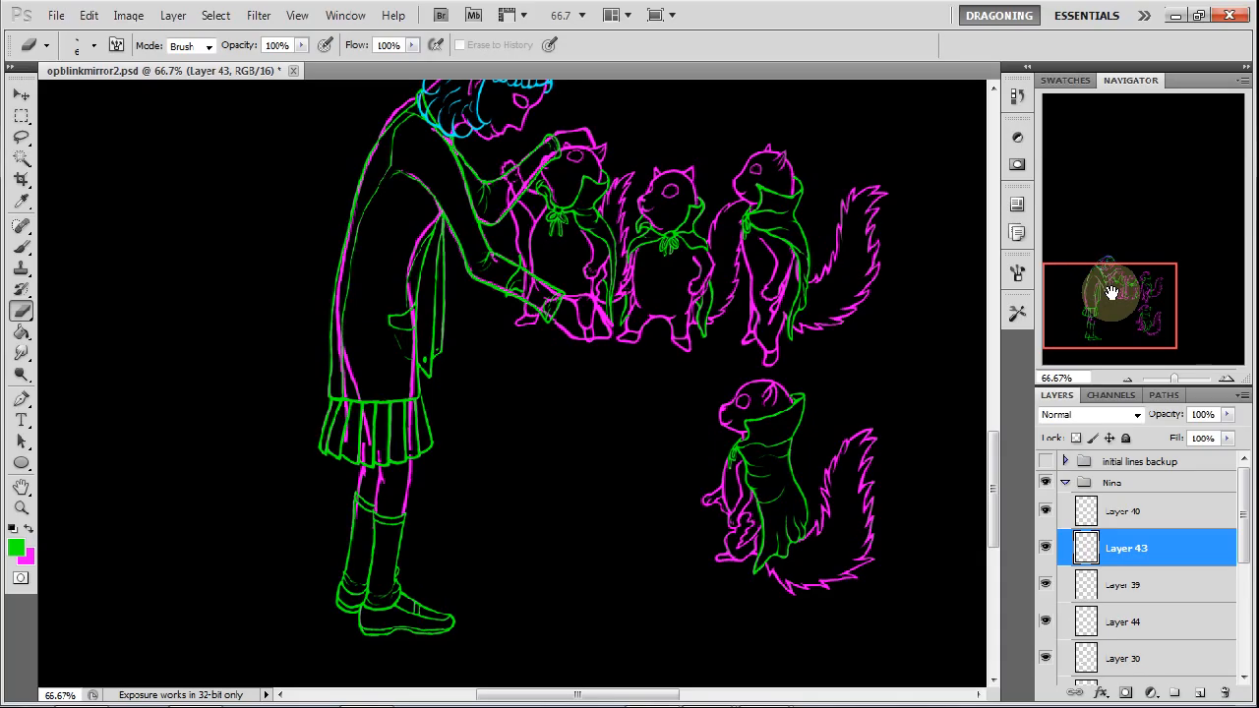
left_click_drag(1111, 292, 1138, 253)
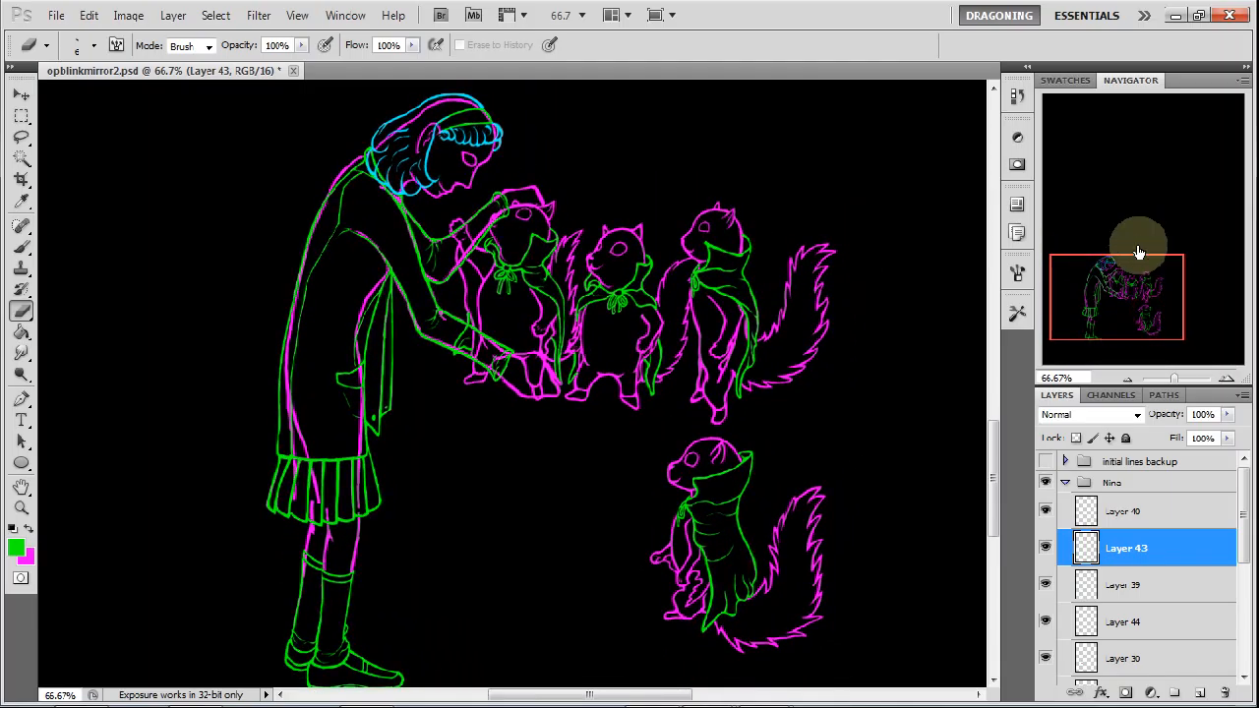